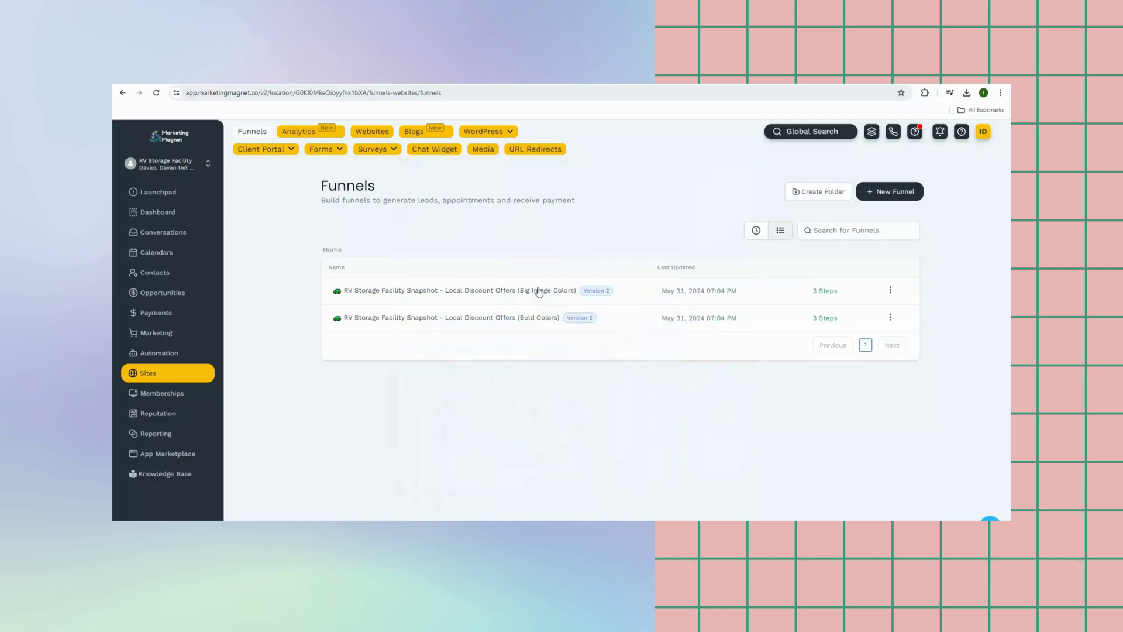
Open the Local Discount Offers (Big Image Colors) funnel and preview its Offer Claim, Schedule Appointment and Confirmed pages
{"action": "left_click", "coordinate": [537, 292]}
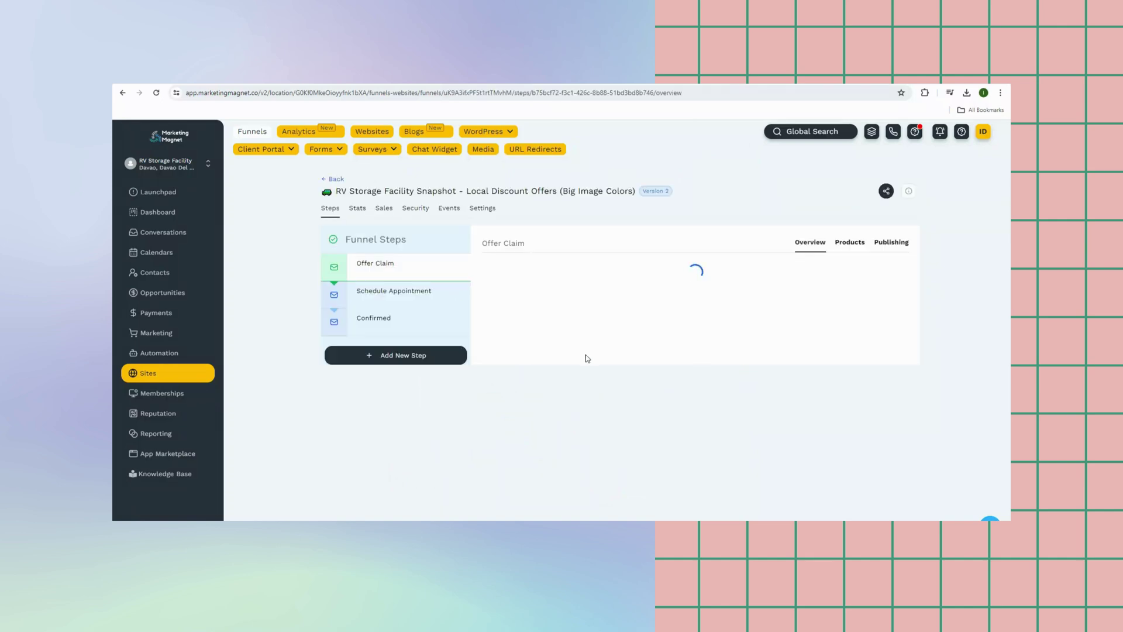
{"action": "left_click", "coordinate": [573, 424]}
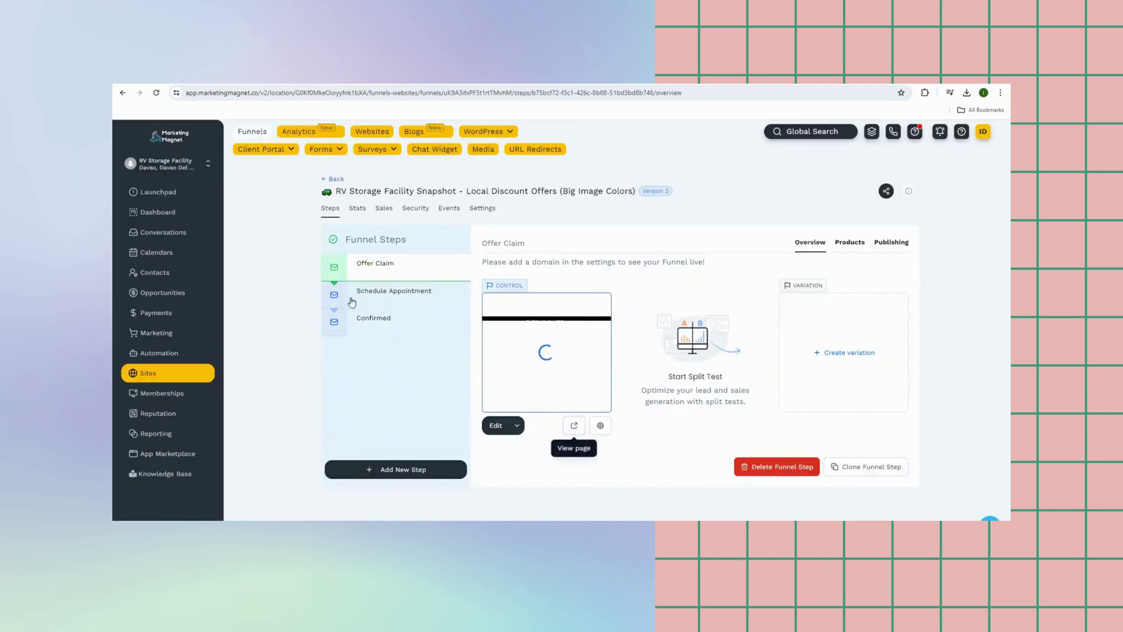
{"action": "left_click", "coordinate": [430, 300]}
{"action": "left_click", "coordinate": [574, 426]}
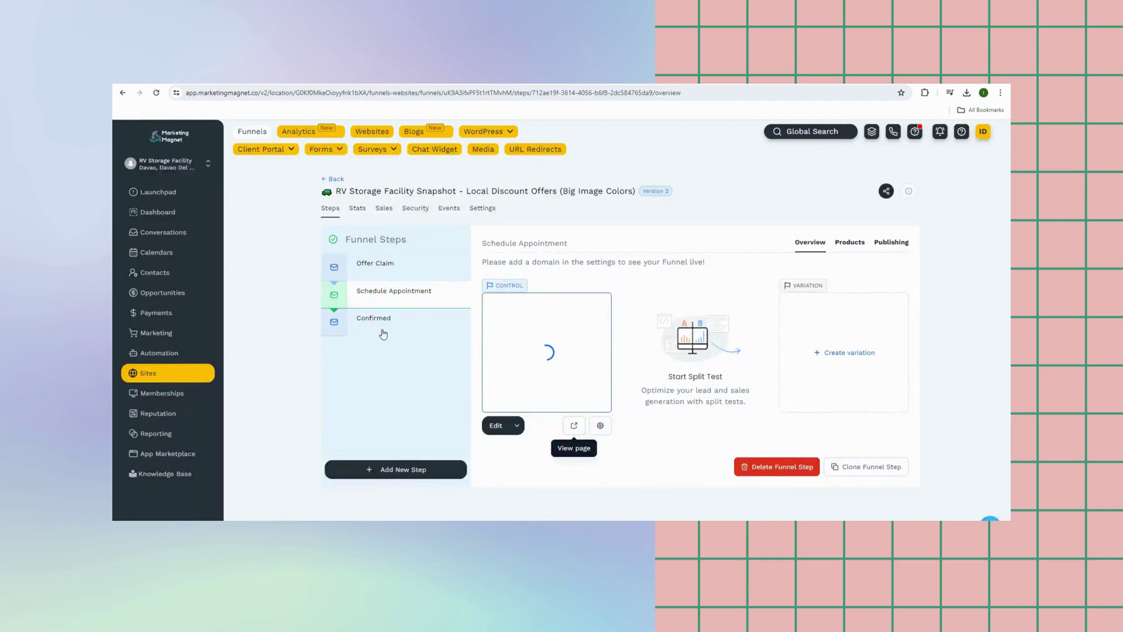
{"action": "left_click", "coordinate": [383, 332]}
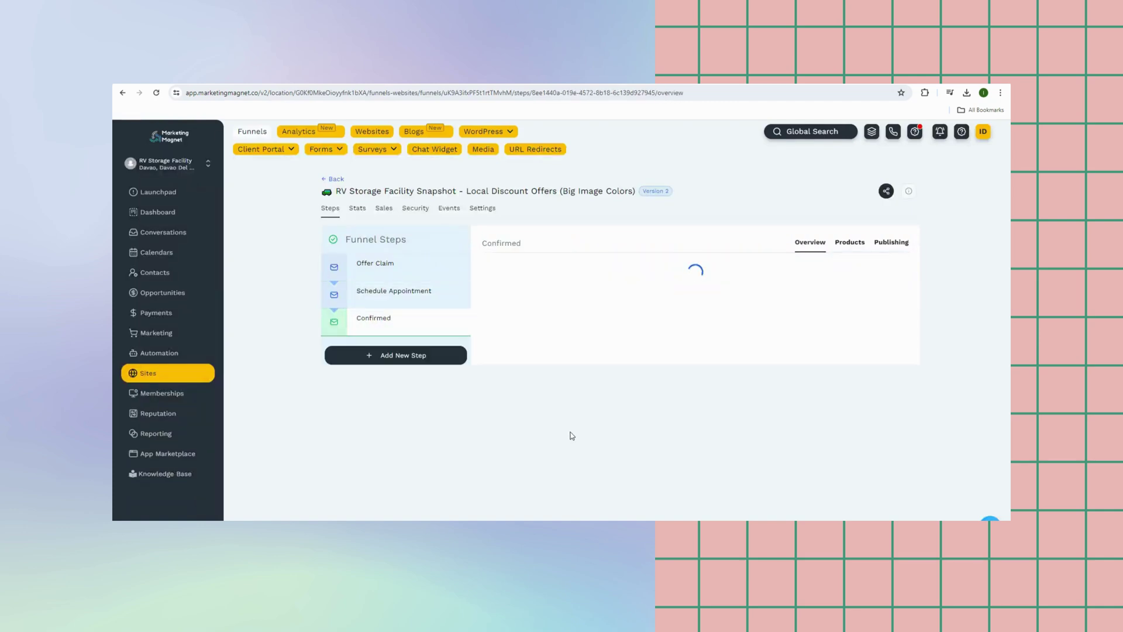
{"action": "left_click", "coordinate": [574, 426]}
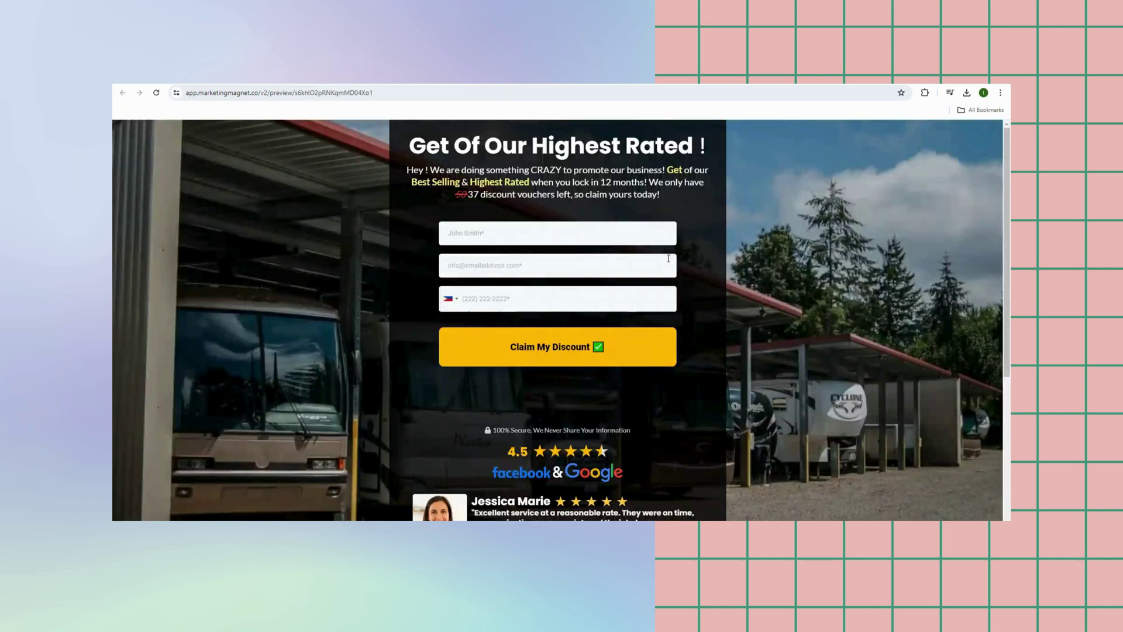
Look through the previewed discount claim, appointment booking and appointment confirmation pages of the Big Image Colors funnel
{"action": "scroll", "coordinate": [848, 374], "scroll_direction": "down", "scroll_amount": 3}
{"action": "scroll", "coordinate": [847, 371], "scroll_direction": "down", "scroll_amount": 5}
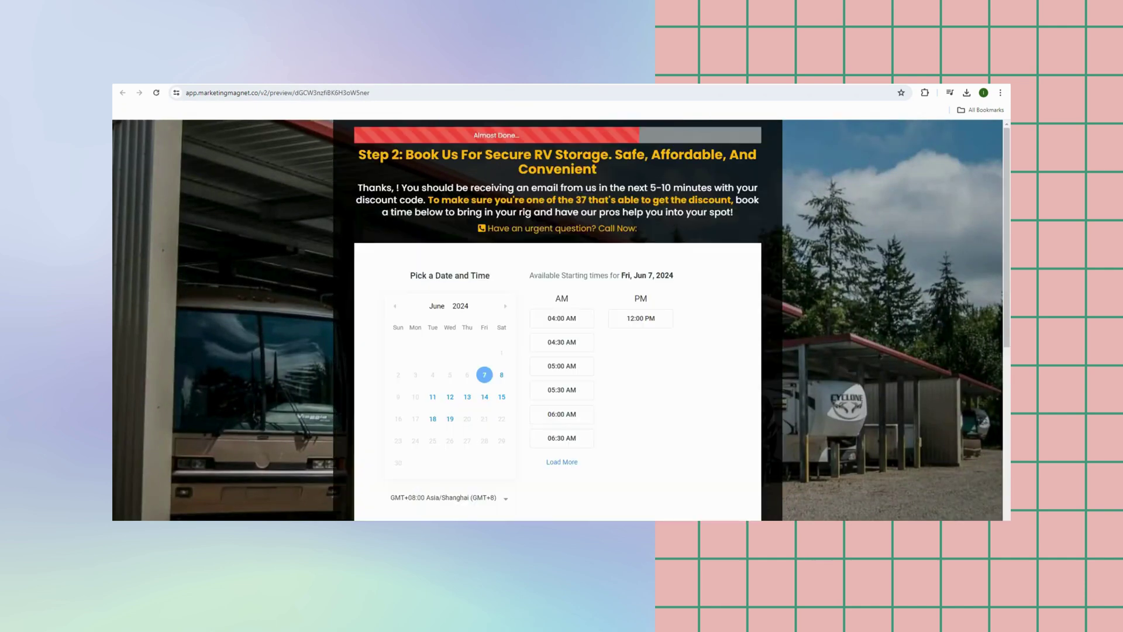
{"action": "scroll", "coordinate": [848, 353], "scroll_direction": "down", "scroll_amount": 6}
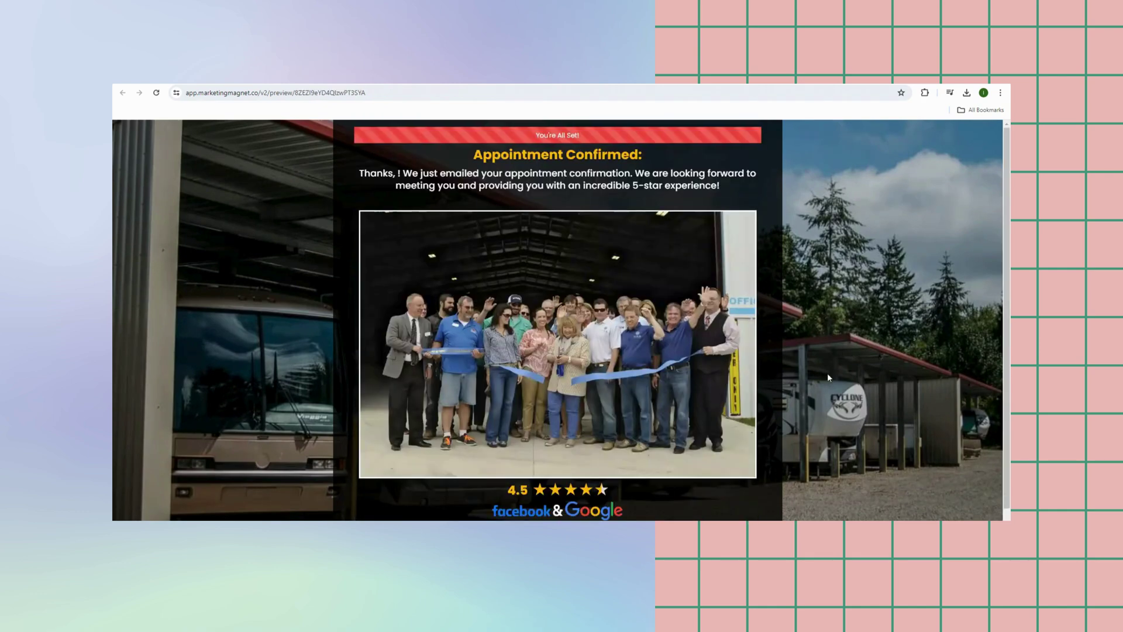
{"action": "scroll", "coordinate": [827, 373], "scroll_direction": "down", "scroll_amount": 1}
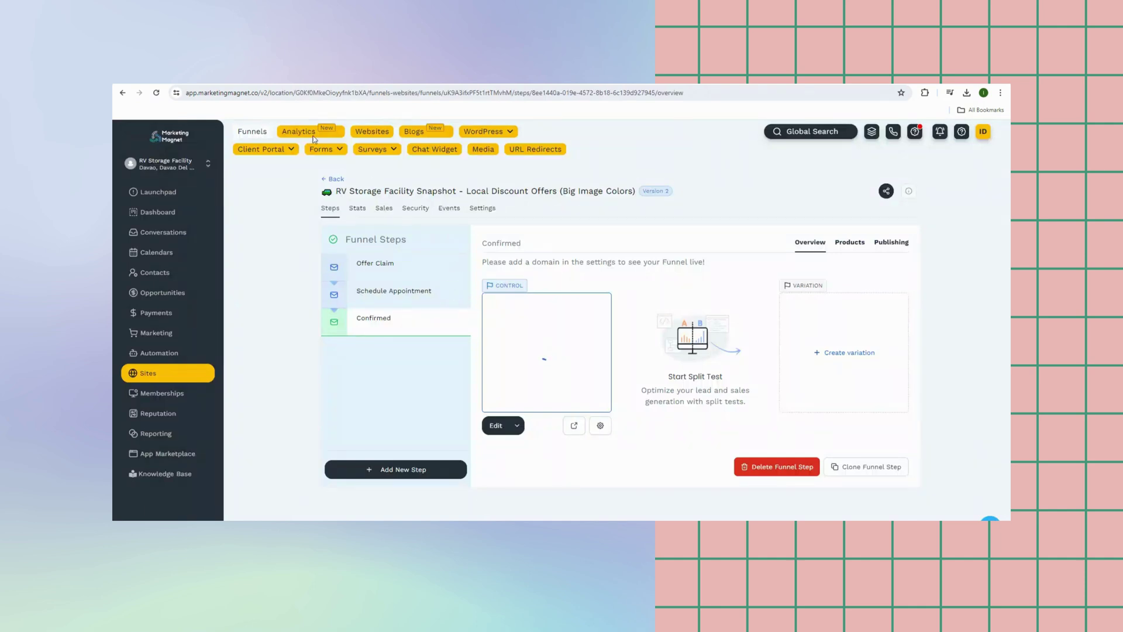
Return to the funnel list, open the Bold Colors funnel and preview its New Landing Page Design, Schedule and Confirmed pages
{"action": "left_click", "coordinate": [332, 179]}
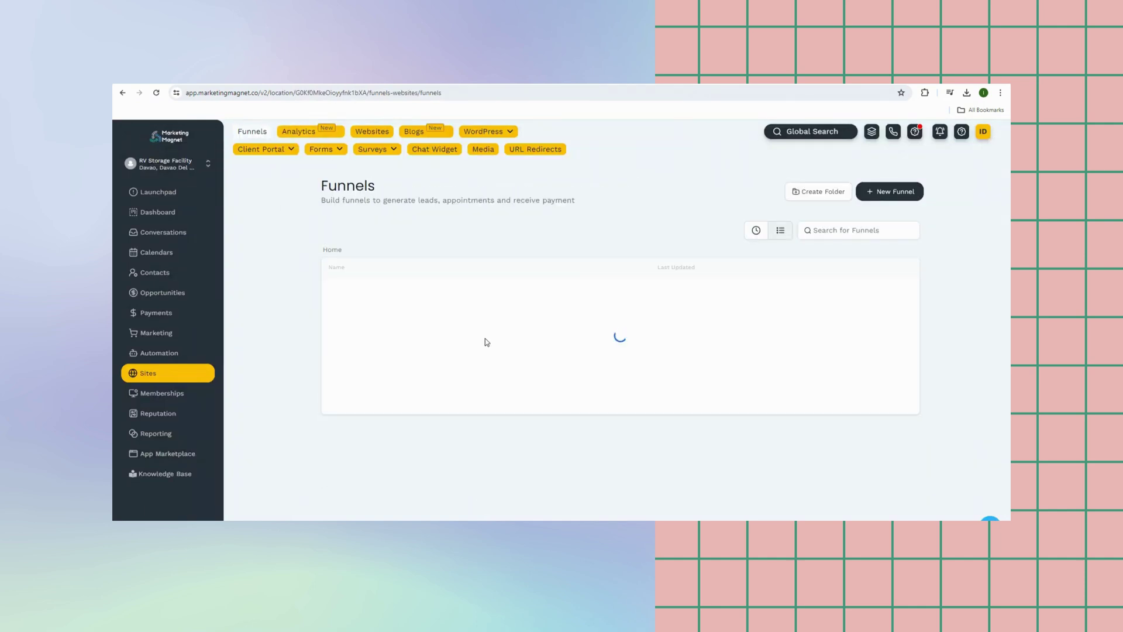
{"action": "left_click", "coordinate": [488, 320]}
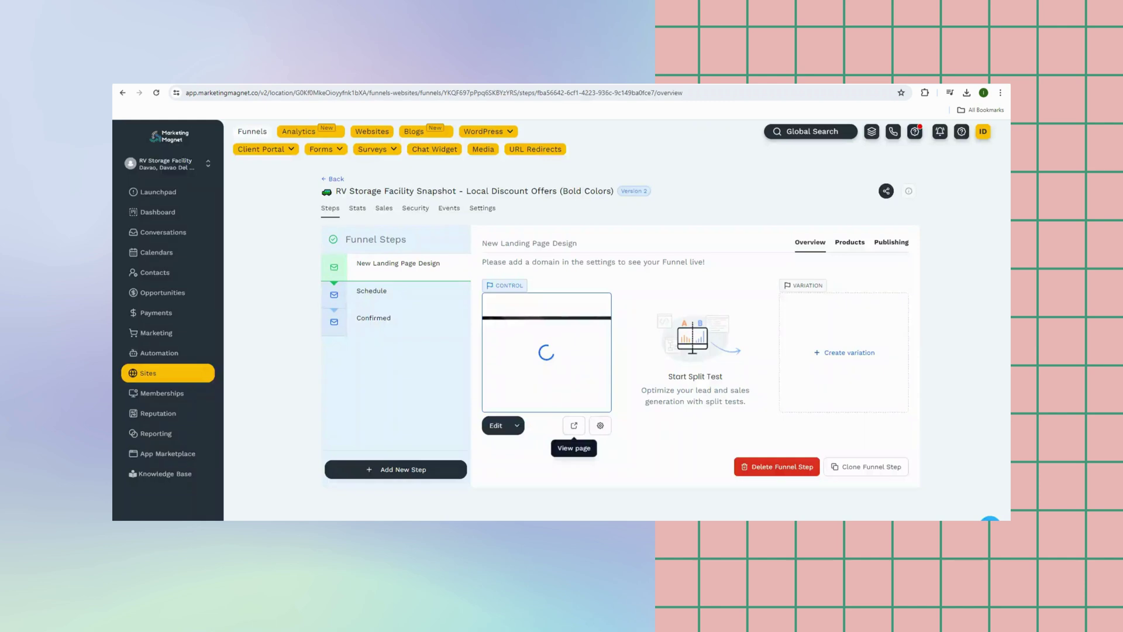
{"action": "left_click", "coordinate": [426, 296]}
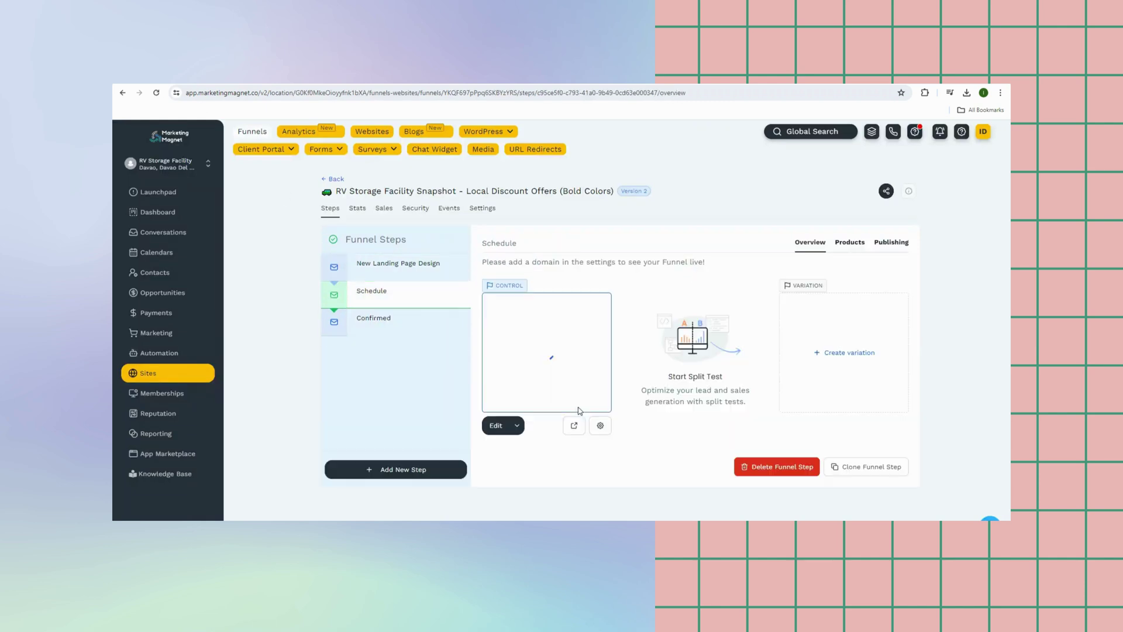
{"action": "left_click", "coordinate": [576, 428]}
{"action": "key", "text": "ctrl+shift+Tab"}
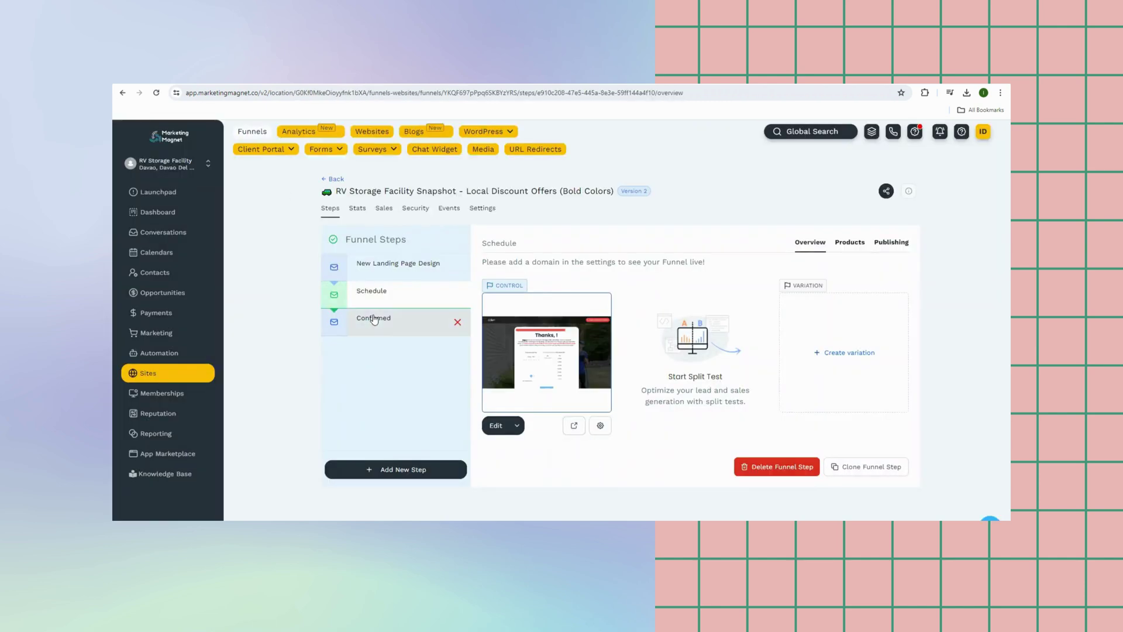
{"action": "left_click", "coordinate": [372, 320]}
{"action": "left_click", "coordinate": [574, 426]}
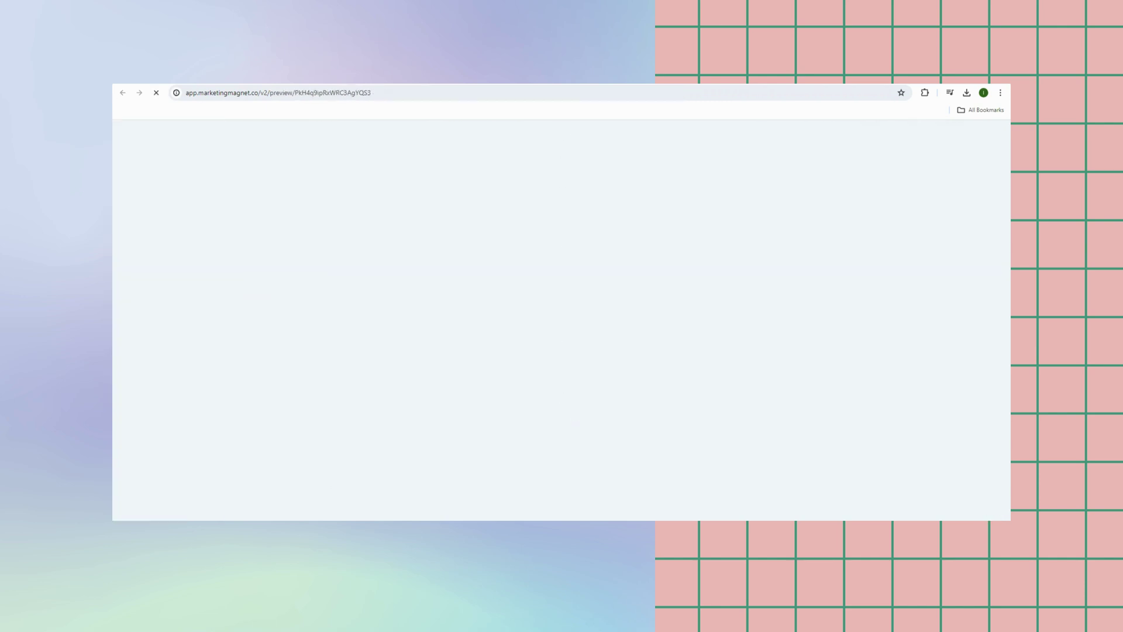
Look through the Bold Colors funnel's previewed pages, including the booking calendar, facility benefits, testimonials and closing offer
{"action": "scroll", "coordinate": [900, 443], "scroll_direction": "down", "scroll_amount": 3}
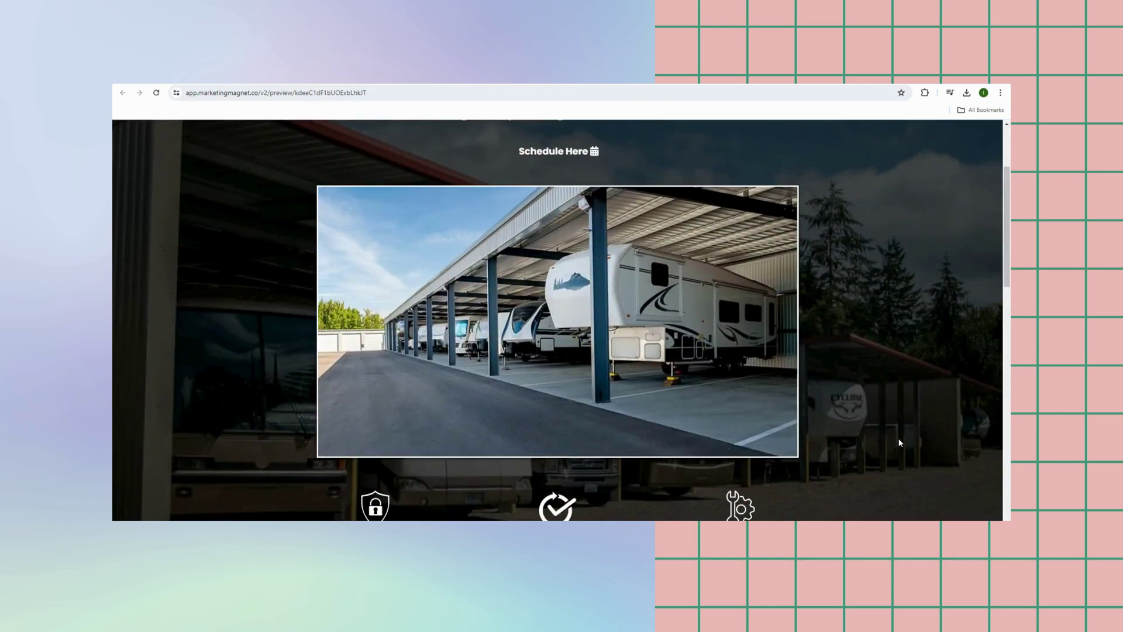
{"action": "scroll", "coordinate": [899, 443], "scroll_direction": "down", "scroll_amount": 6}
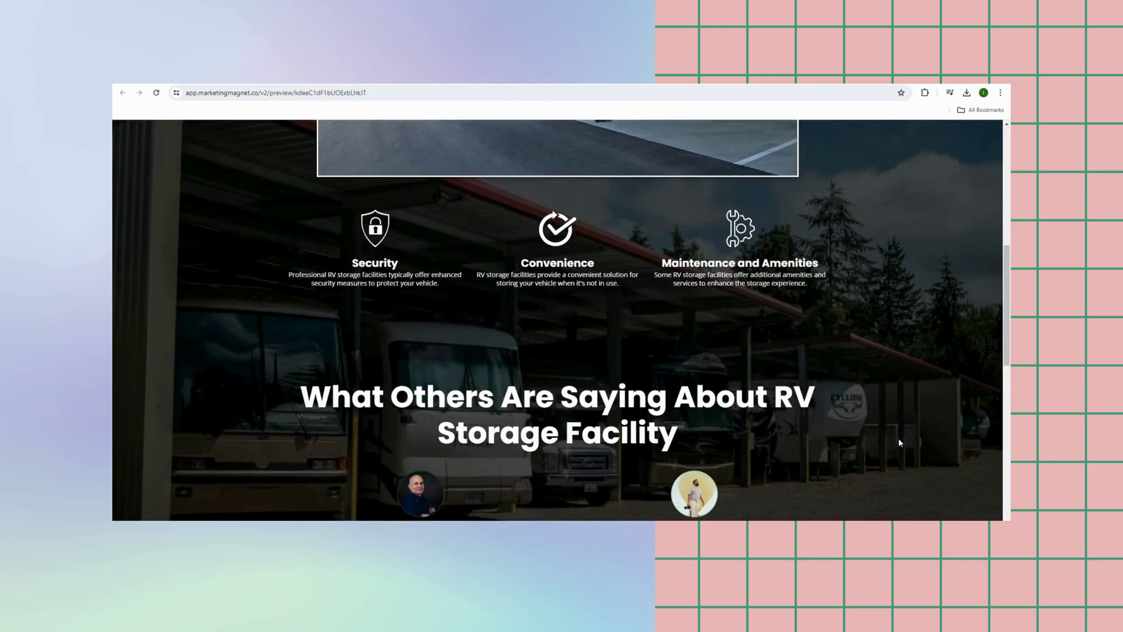
{"action": "scroll", "coordinate": [900, 443], "scroll_direction": "down", "scroll_amount": 5}
{"action": "scroll", "coordinate": [900, 442], "scroll_direction": "down", "scroll_amount": 2}
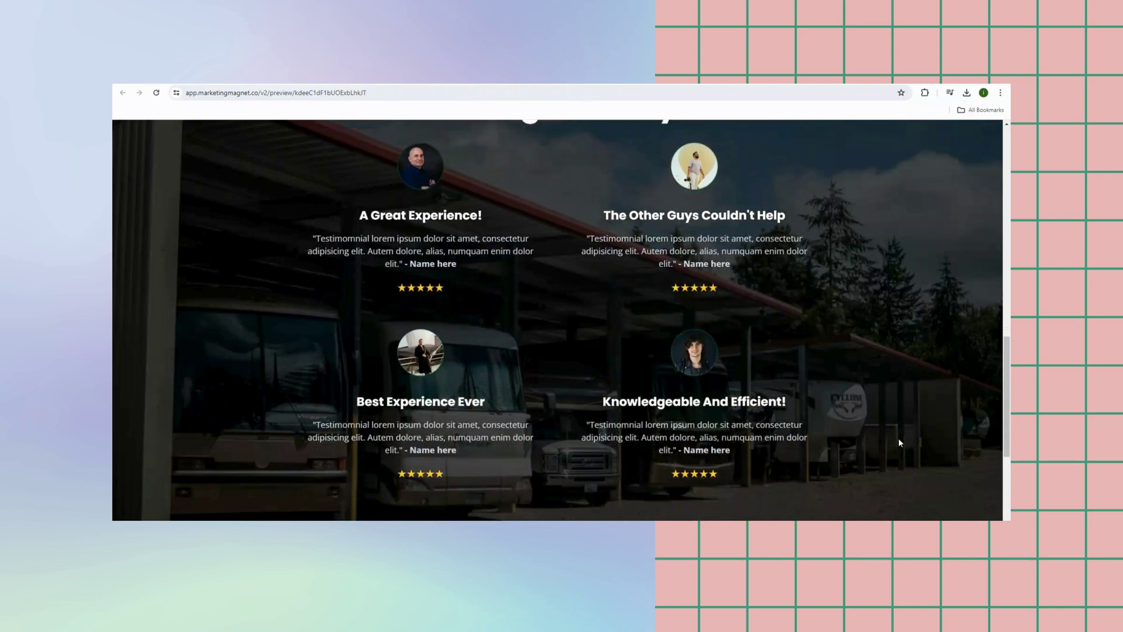
{"action": "scroll", "coordinate": [899, 443], "scroll_direction": "down", "scroll_amount": 6}
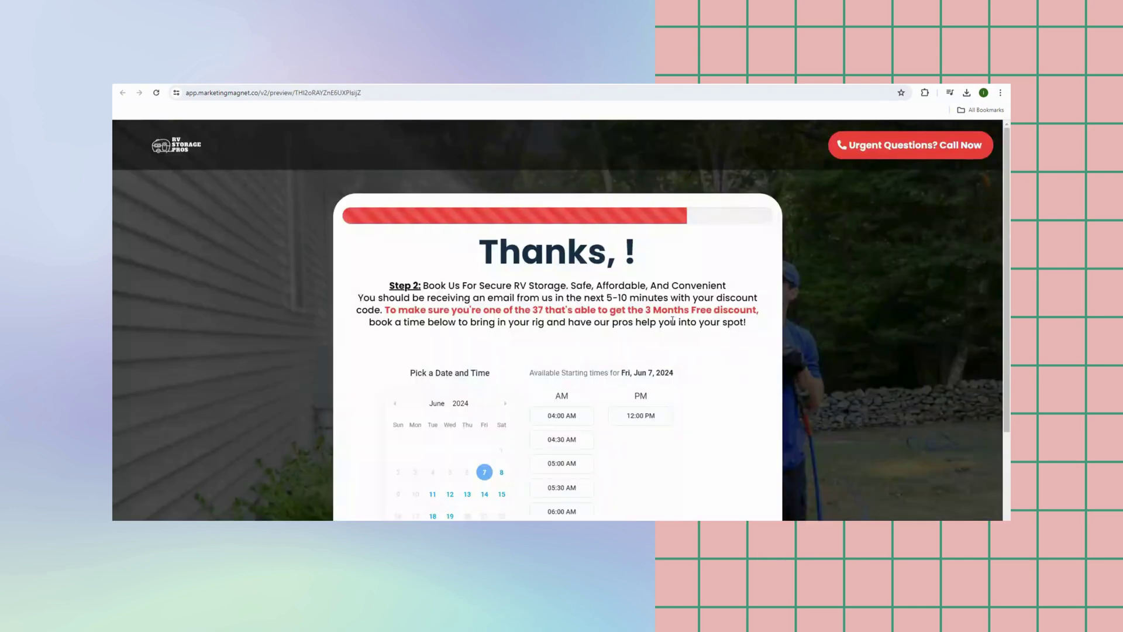
{"action": "scroll", "coordinate": [813, 361], "scroll_direction": "down", "scroll_amount": 4}
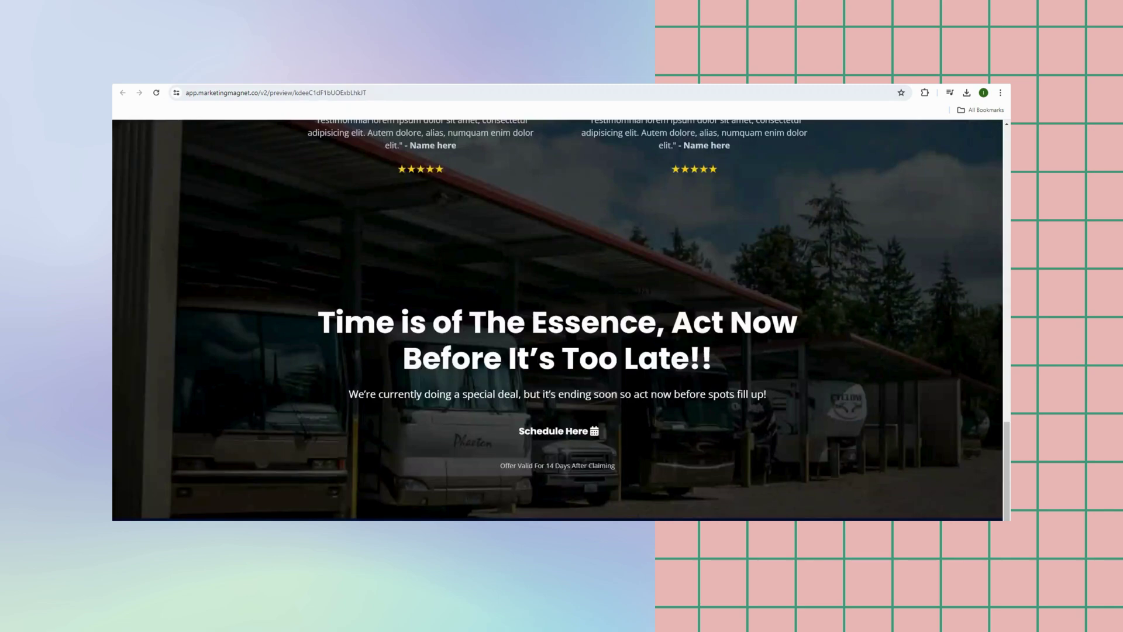
{"action": "scroll", "coordinate": [326, 288], "scroll_direction": "down", "scroll_amount": 2}
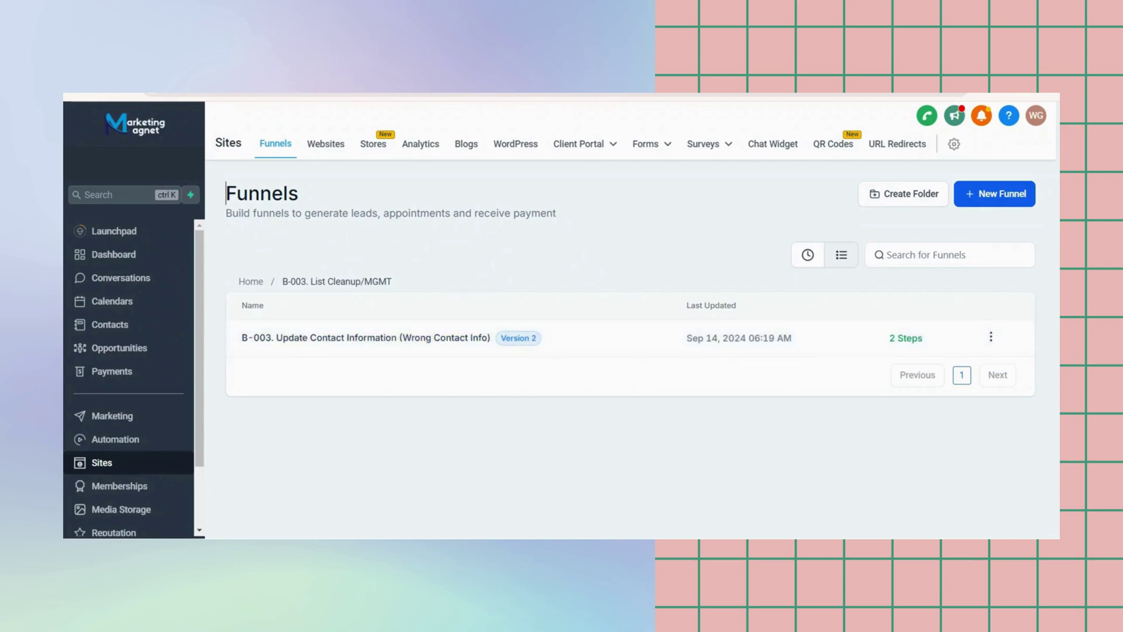
Open the B-003. Update Contact Information (Wrong Contact Info) funnel and preview its update form and thank-you pages
{"action": "left_click", "coordinate": [428, 338]}
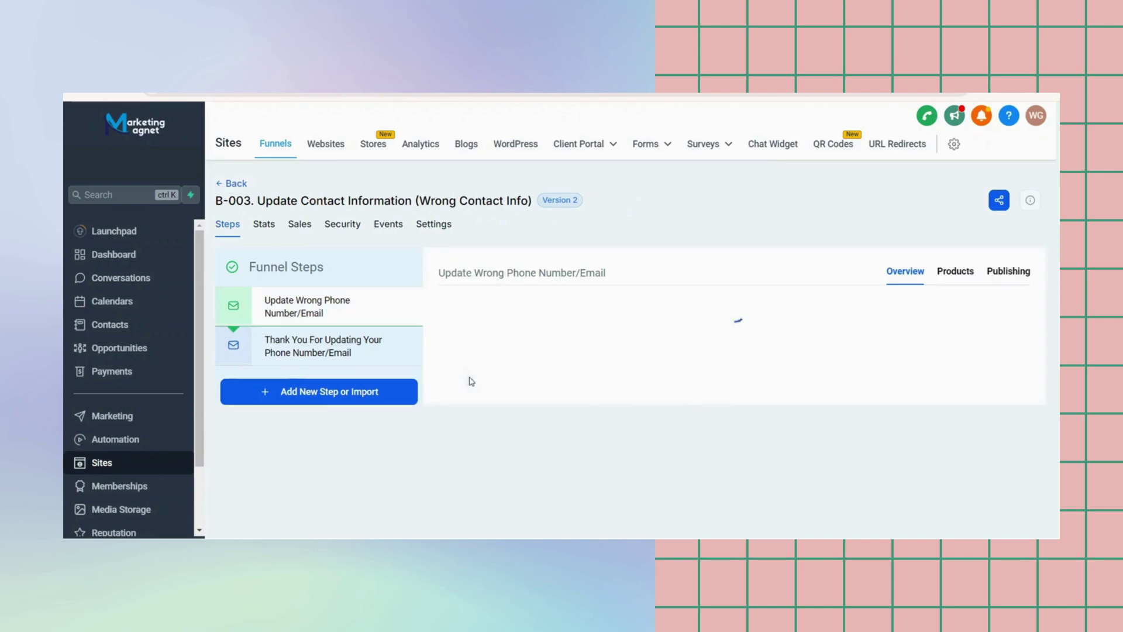
{"action": "left_click", "coordinate": [339, 351]}
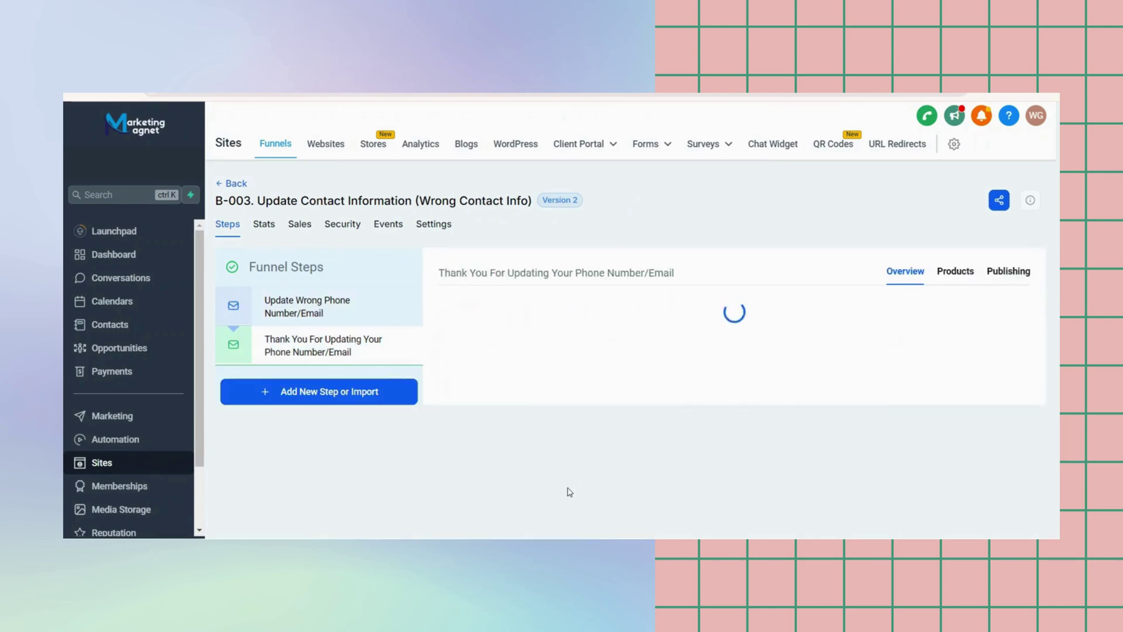
{"action": "left_click", "coordinate": [561, 522]}
Examine the contact update form and its thank-you page, briefly selecting all content on each to reveal the text
{"action": "scroll", "coordinate": [698, 330], "scroll_direction": "down", "scroll_amount": 4}
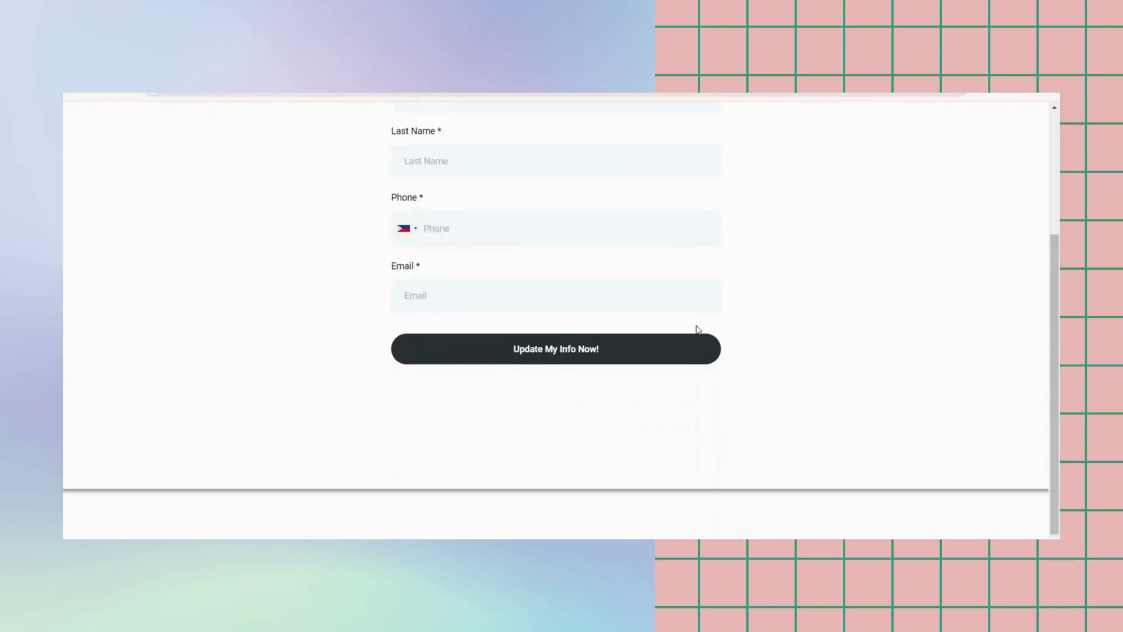
{"action": "scroll", "coordinate": [698, 330], "scroll_direction": "up", "scroll_amount": 5}
{"action": "key", "text": "ctrl+a"}
{"action": "left_click", "coordinate": [845, 331]}
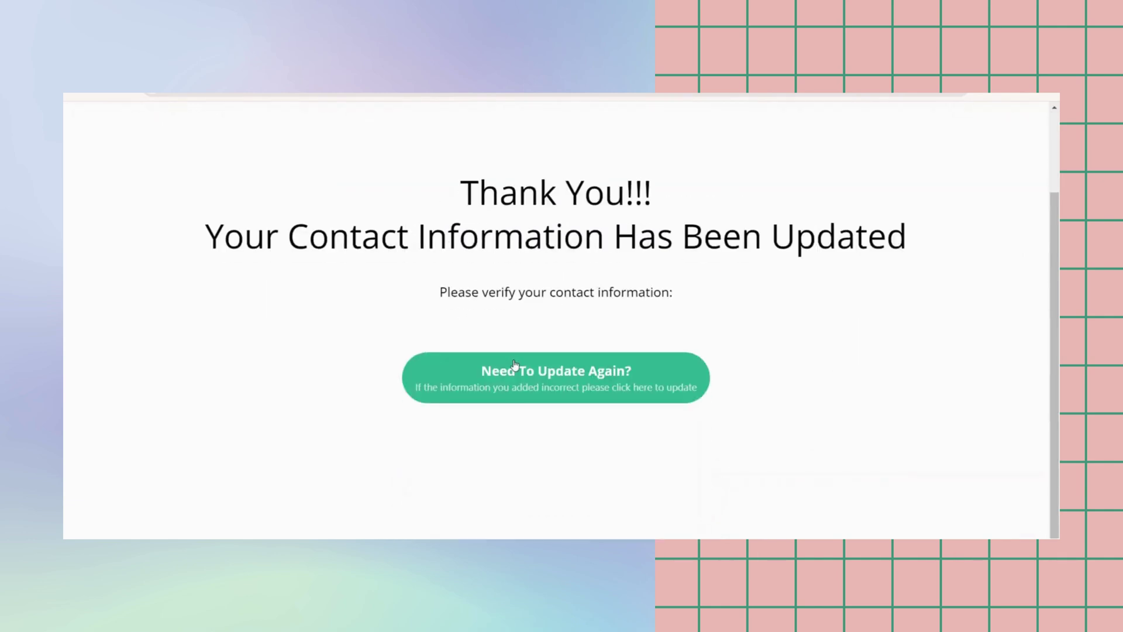
{"action": "key", "text": "ctrl+a"}
{"action": "left_click", "coordinate": [755, 335]}
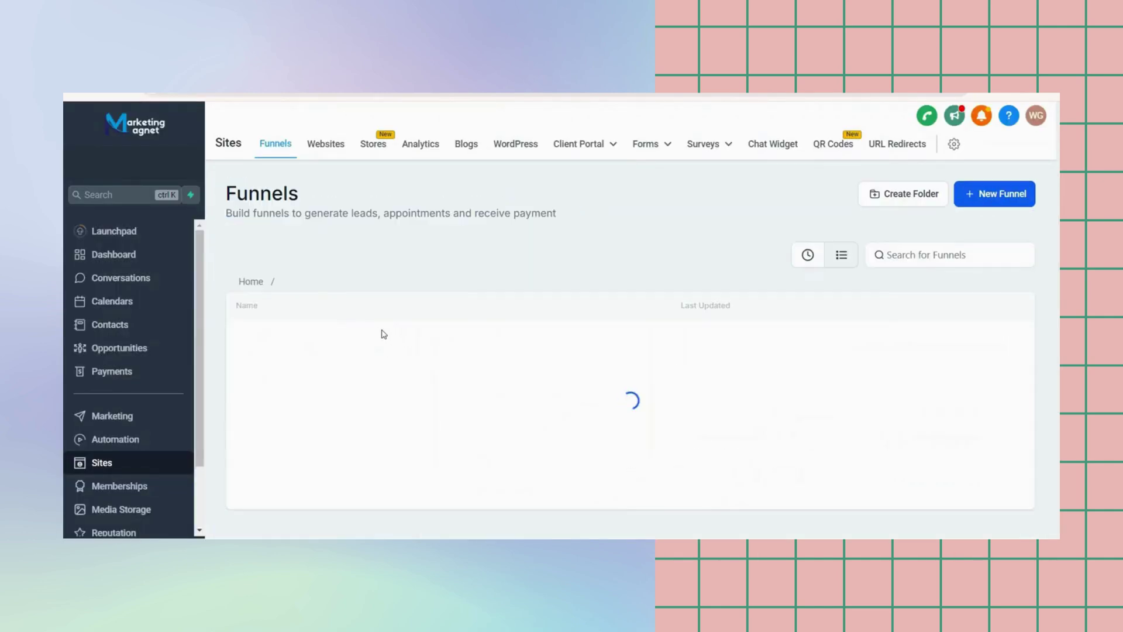
Go to the B-005. Payment Automations folder, open the Checkout Page funnel and preview its checkout and thank-you pages
{"action": "left_click", "coordinate": [250, 283]}
{"action": "left_click", "coordinate": [343, 377]}
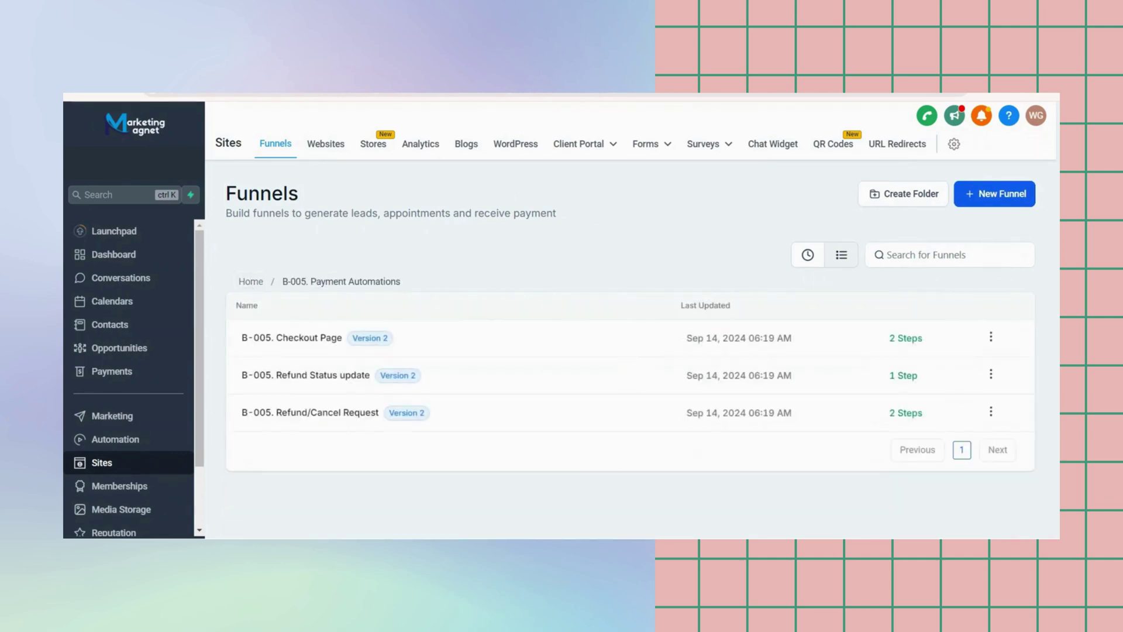
{"action": "left_click", "coordinate": [298, 339]}
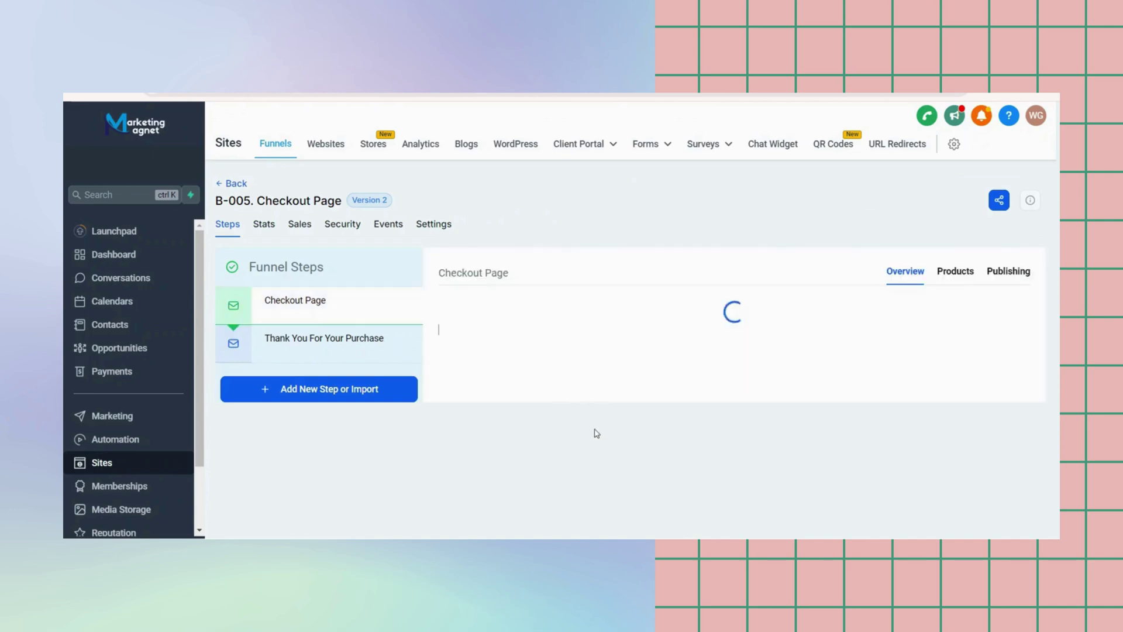
{"action": "left_click", "coordinate": [338, 337]}
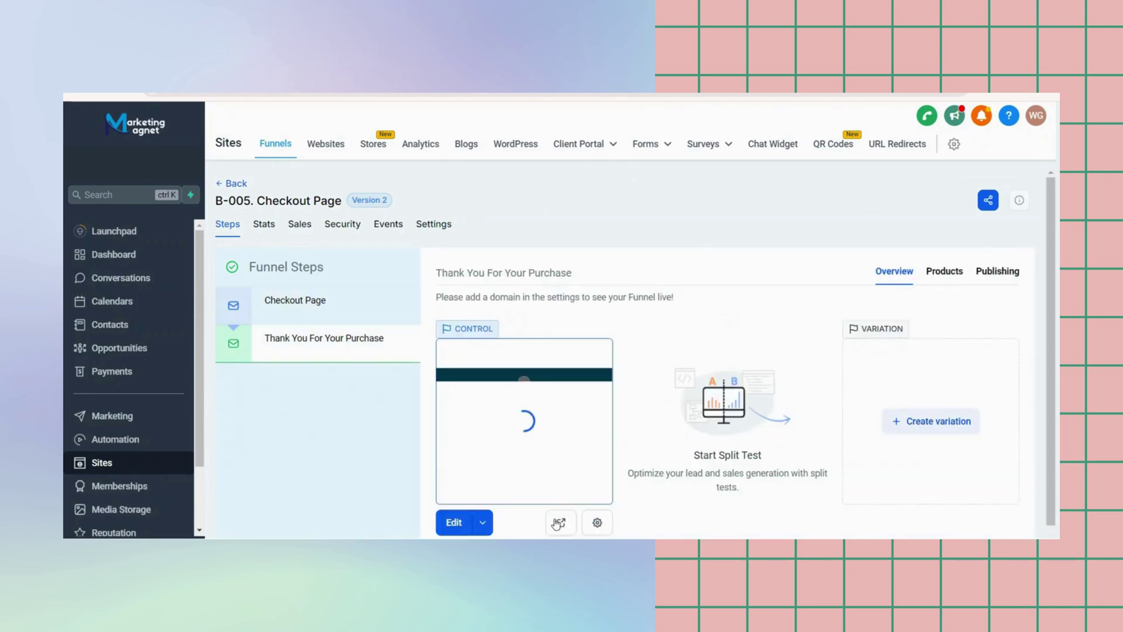
{"action": "left_click", "coordinate": [560, 522]}
Examine the checkout form and the purchase thank-you page, briefly selecting all content on each to reveal hidden text
{"action": "scroll", "coordinate": [722, 403], "scroll_direction": "down", "scroll_amount": 2}
{"action": "scroll", "coordinate": [720, 397], "scroll_direction": "up", "scroll_amount": 1}
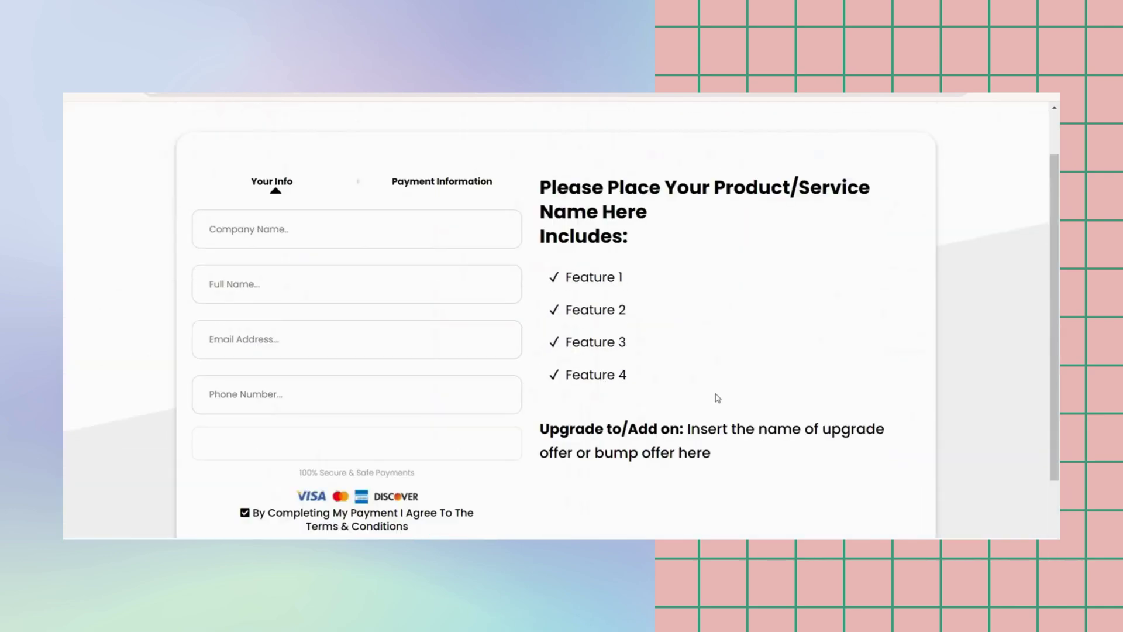
{"action": "key", "text": "ctrl+a"}
{"action": "left_click", "coordinate": [796, 332]}
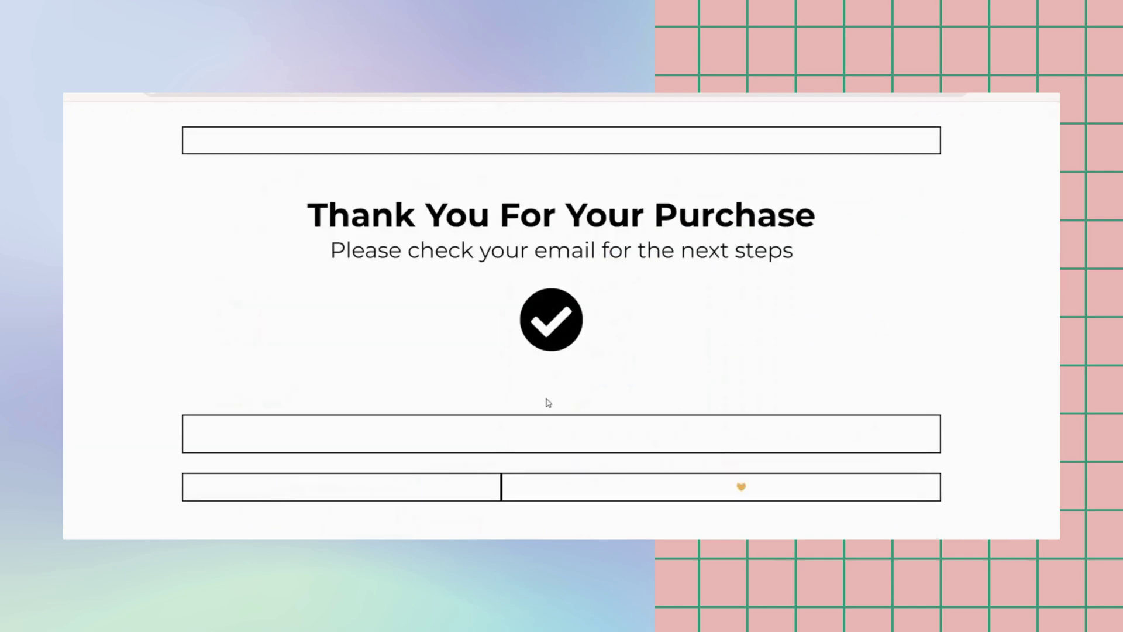
{"action": "key", "text": "ctrl+a"}
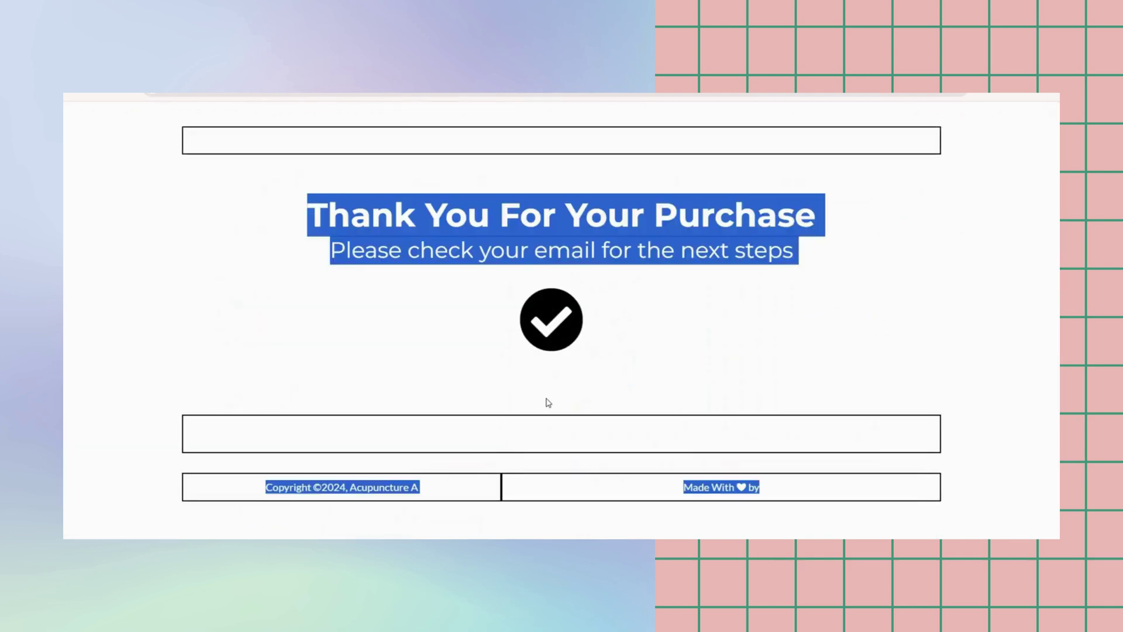
{"action": "left_click", "coordinate": [567, 269]}
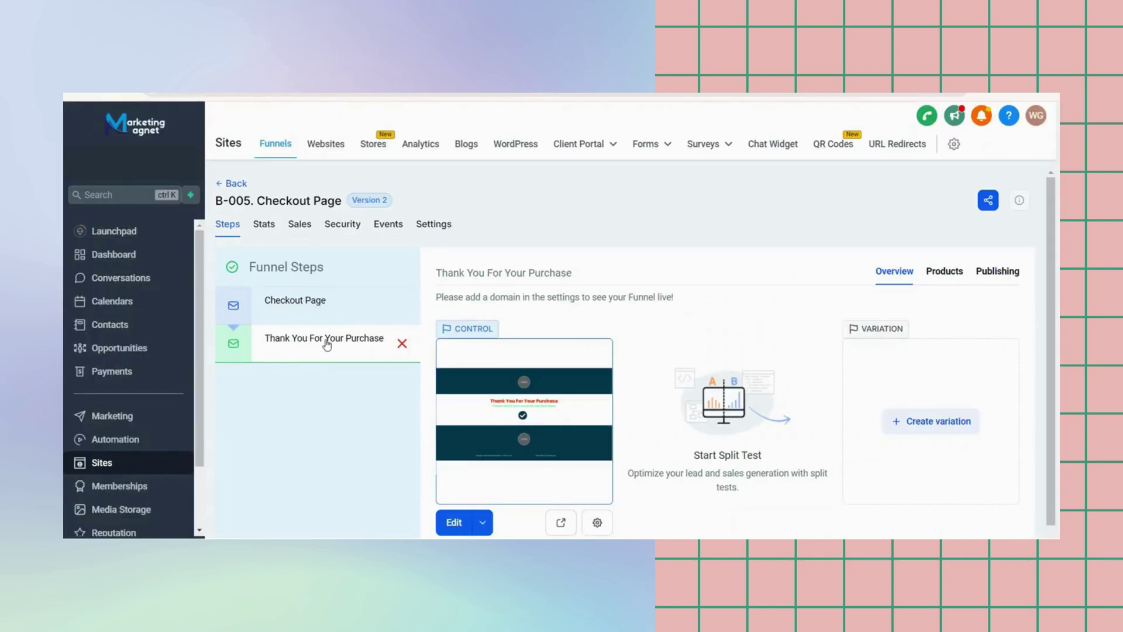
Return to the Payment Automations folder, open the B-005. Refund Status update funnel and examine its refund request form in preview
{"action": "key", "text": "alt+Left"}
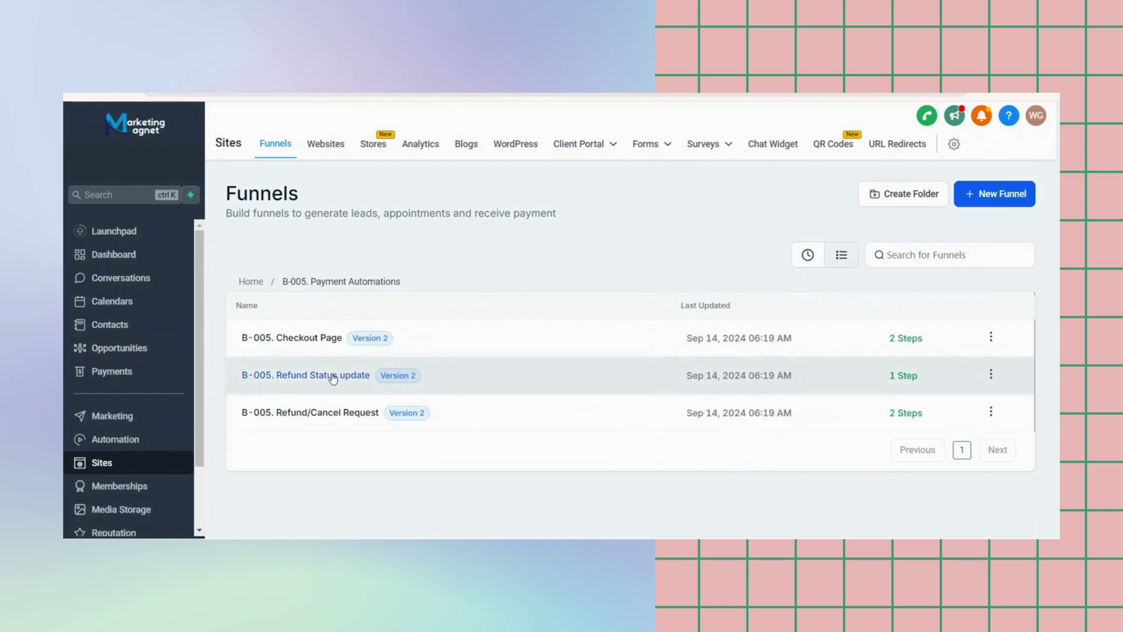
{"action": "left_click", "coordinate": [328, 375]}
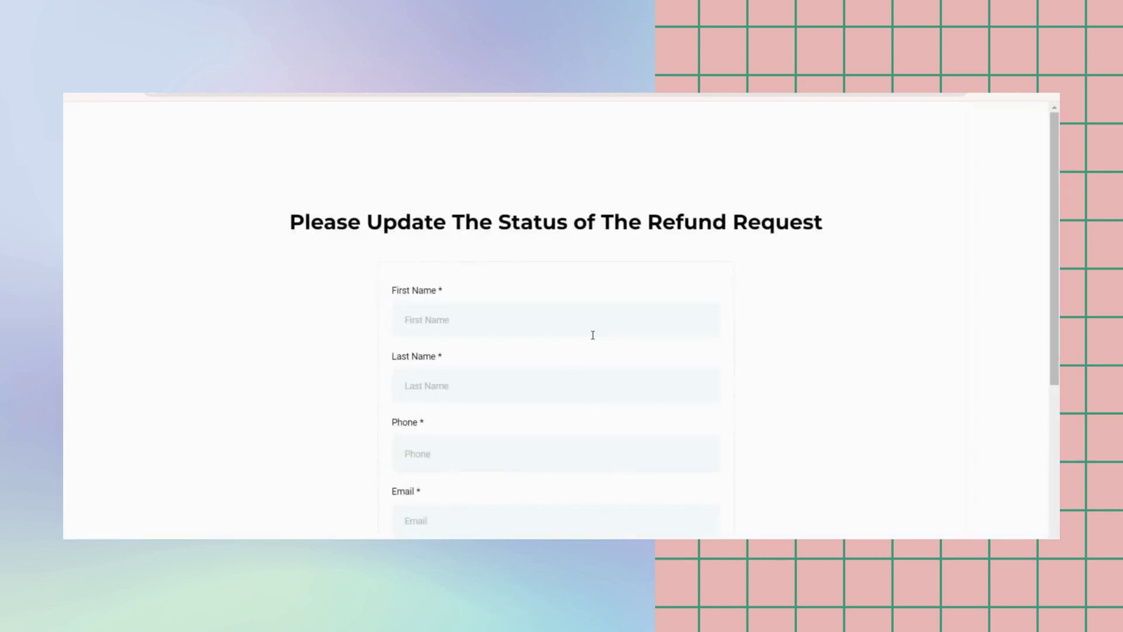
{"action": "scroll", "coordinate": [591, 334], "scroll_direction": "down", "scroll_amount": 3}
{"action": "key", "text": "ctrl+a"}
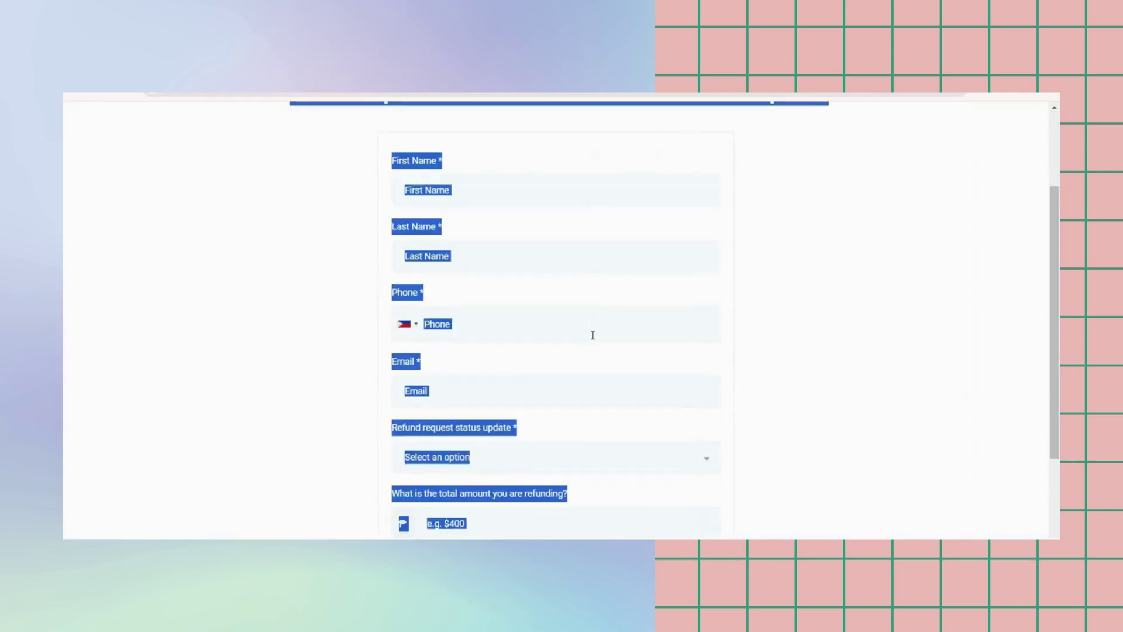
{"action": "scroll", "coordinate": [591, 334], "scroll_direction": "up", "scroll_amount": 3}
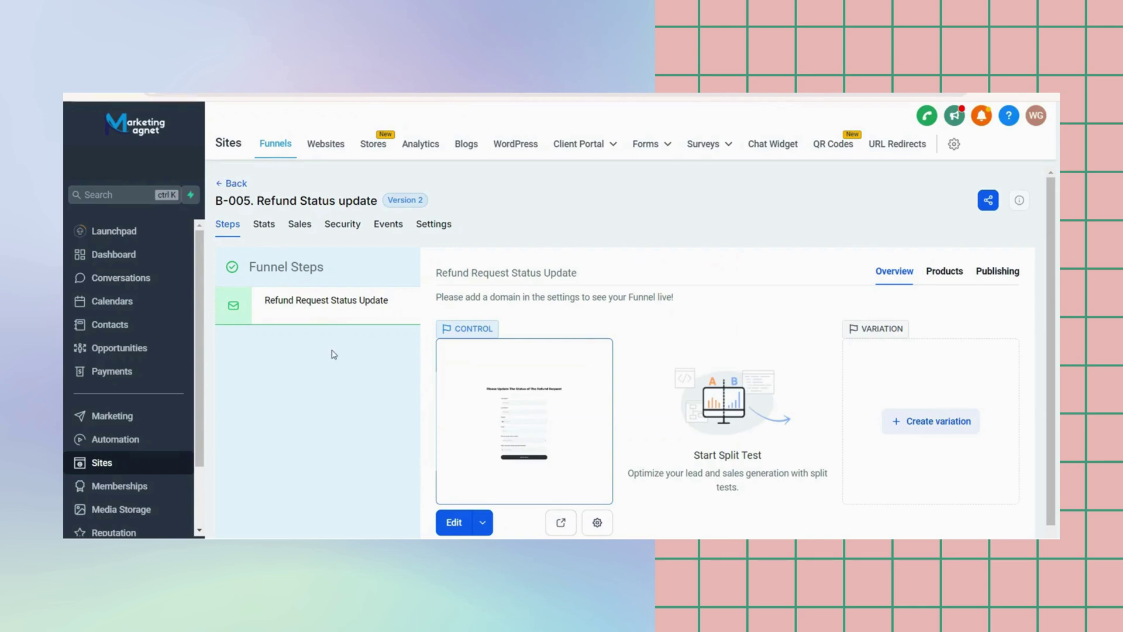
Return to the Payment Automations folder, open the B-005. Refund/Cancel Request funnel and preview its refund and thank-you pages
{"action": "left_click", "coordinate": [231, 183]}
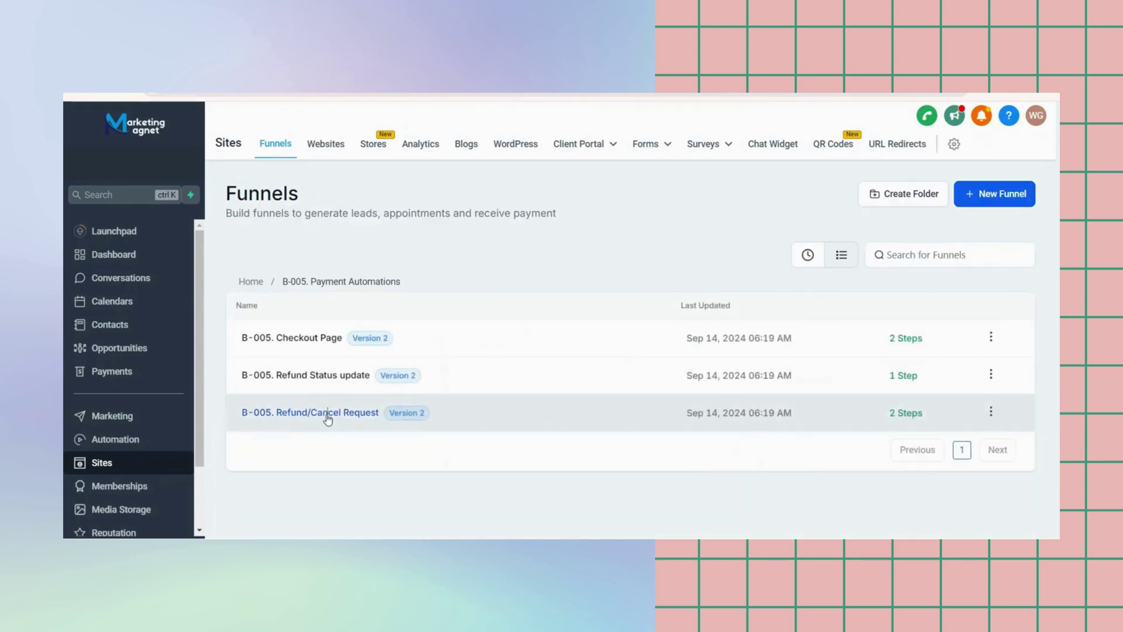
{"action": "left_click", "coordinate": [329, 412]}
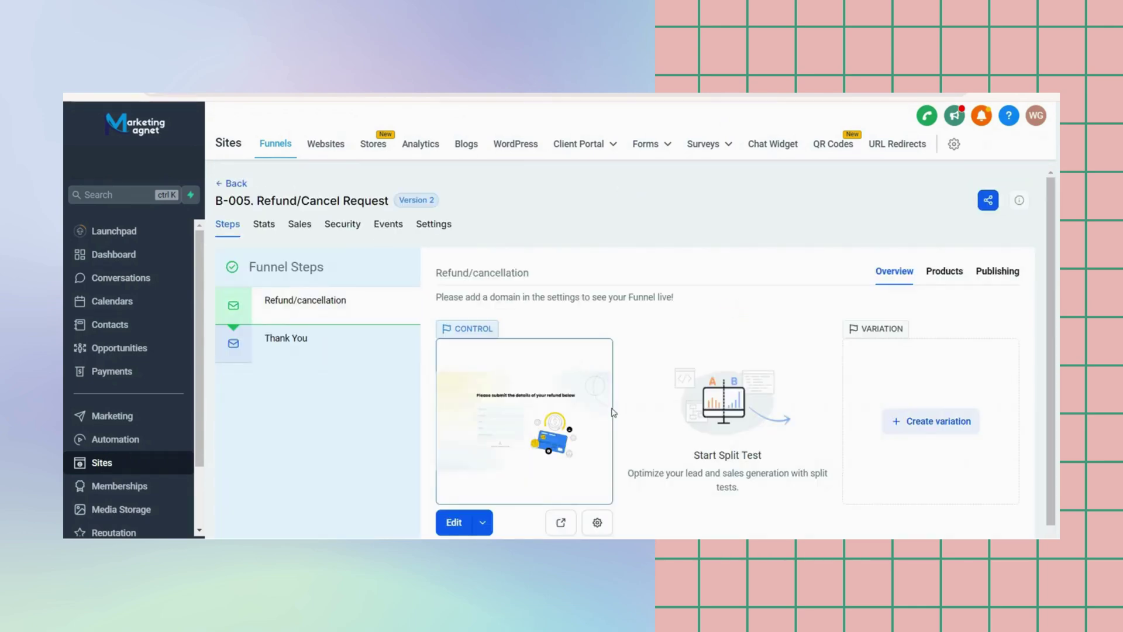
{"action": "scroll", "coordinate": [560, 470], "scroll_direction": "down", "scroll_amount": 1}
{"action": "left_click", "coordinate": [297, 292]}
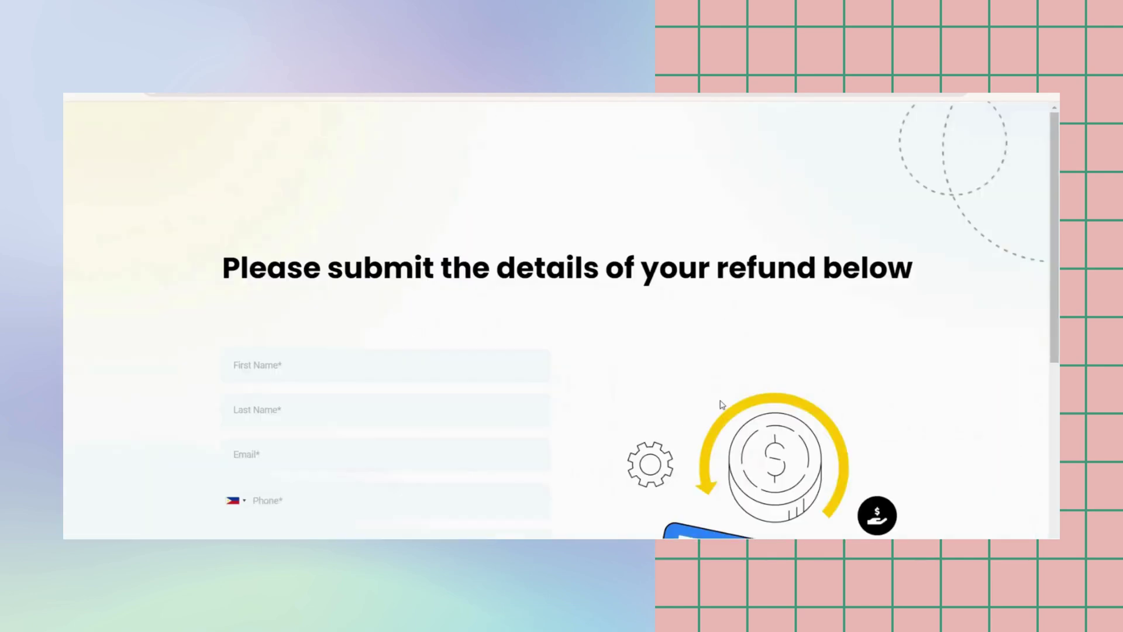
Examine the refund details form and the refund request thank-you page, briefly selecting all content on each
{"action": "scroll", "coordinate": [721, 404], "scroll_direction": "down", "scroll_amount": 5}
{"action": "key", "text": "ctrl+a"}
{"action": "scroll", "coordinate": [721, 399], "scroll_direction": "up", "scroll_amount": 5}
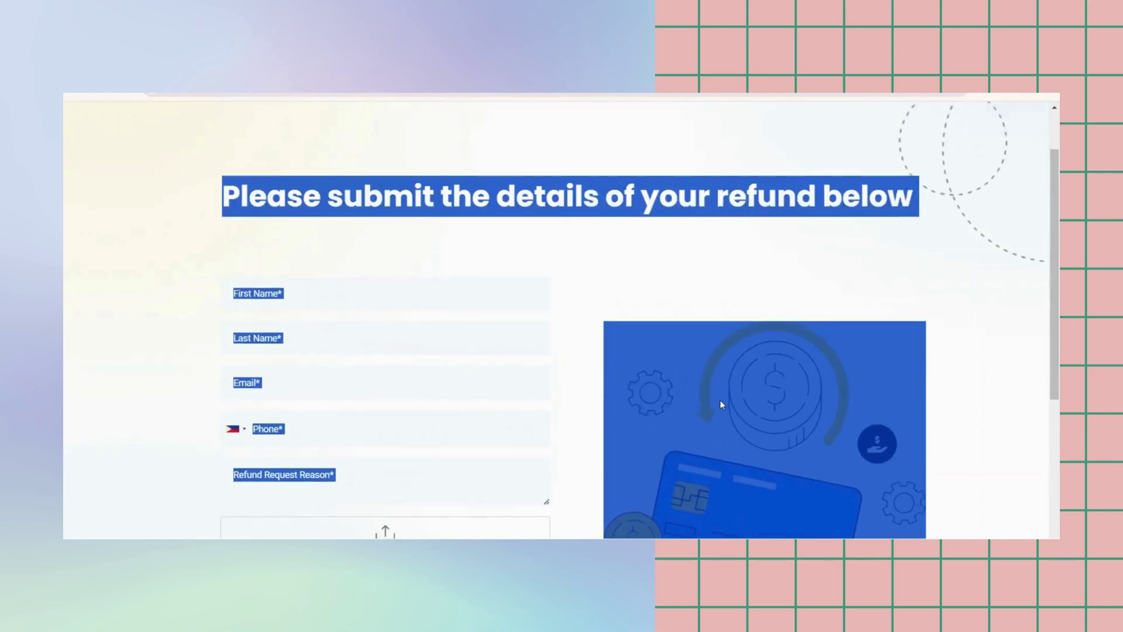
{"action": "scroll", "coordinate": [721, 399], "scroll_direction": "down", "scroll_amount": 1}
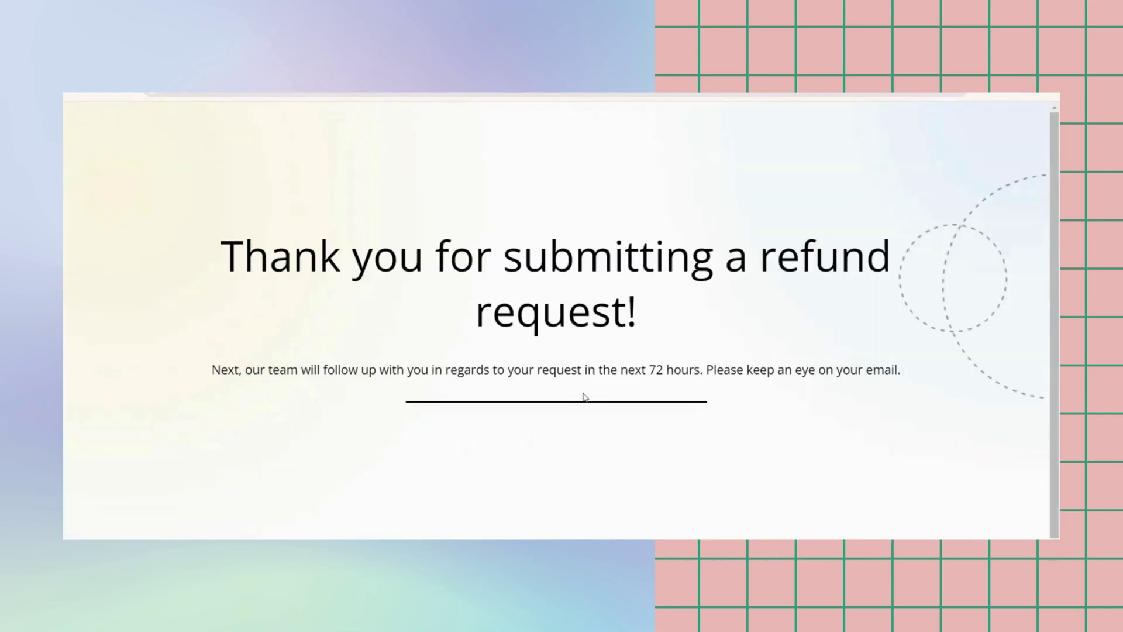
{"action": "key", "text": "ctrl+a"}
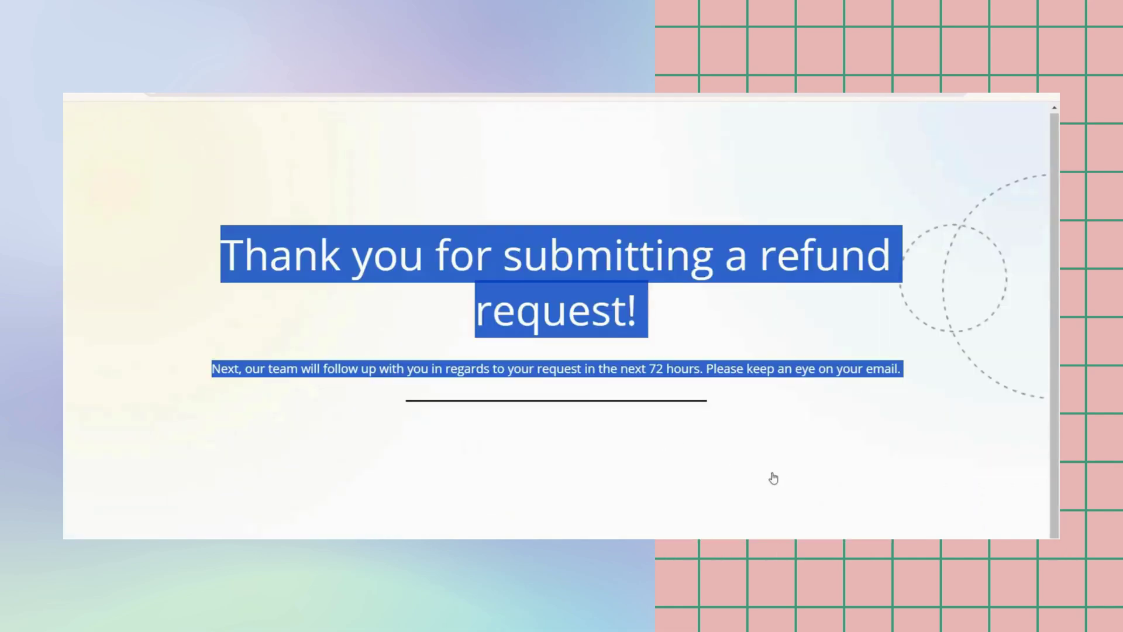
{"action": "left_click", "coordinate": [762, 432]}
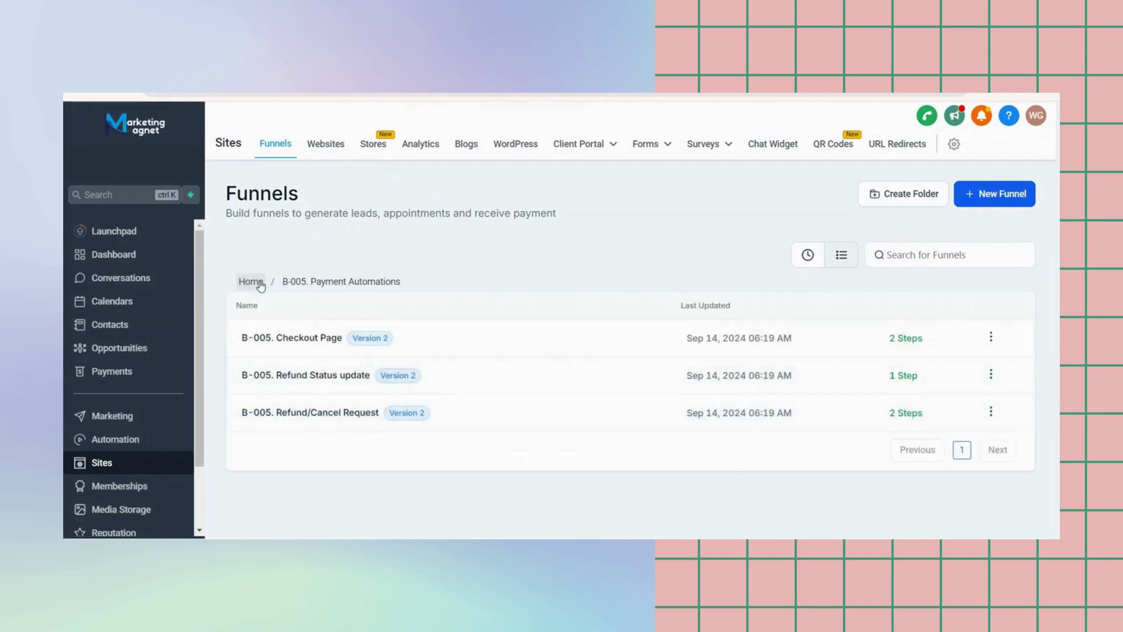
Go to the B-006. Request A Callback folder, open the Request A Call Back funnel and preview its pages
{"action": "left_click", "coordinate": [251, 281]}
{"action": "scroll", "coordinate": [396, 359], "scroll_direction": "down", "scroll_amount": 1}
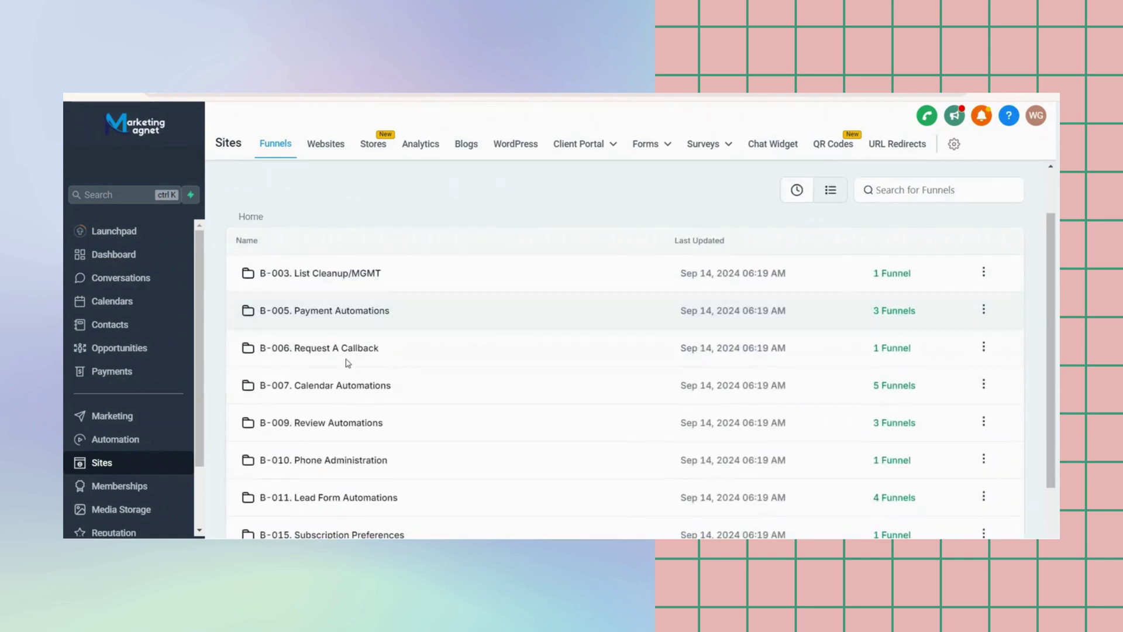
{"action": "left_click", "coordinate": [360, 349]}
{"action": "left_click", "coordinate": [331, 335]}
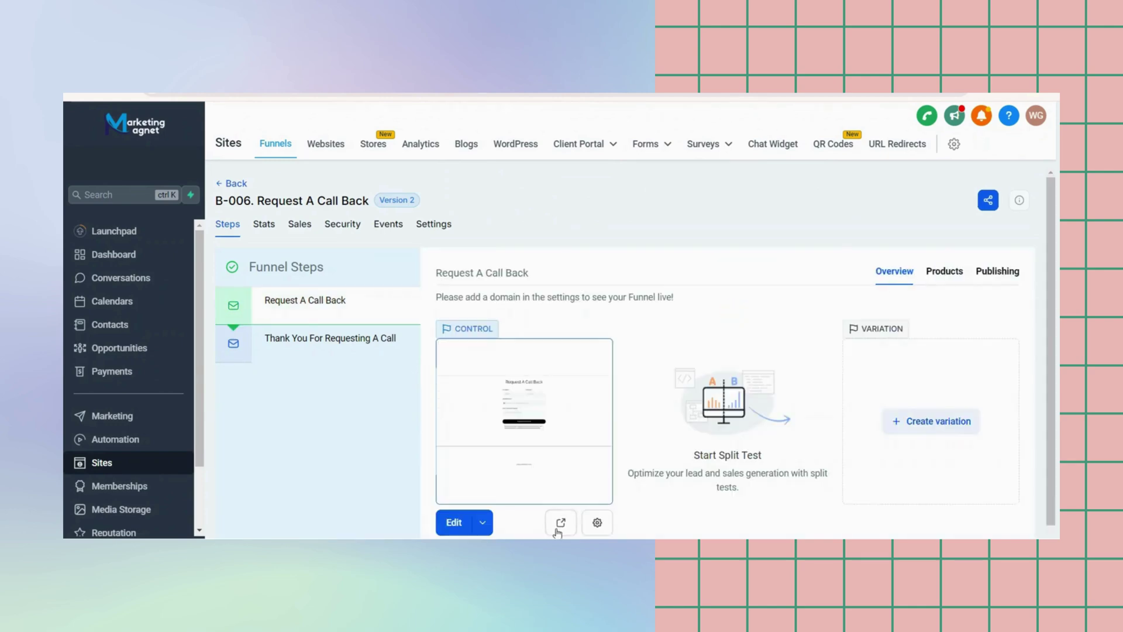
{"action": "left_click", "coordinate": [559, 530]}
Examine the call back request form, briefly selecting all its content, and close the preview
{"action": "scroll", "coordinate": [601, 416], "scroll_direction": "down", "scroll_amount": 3}
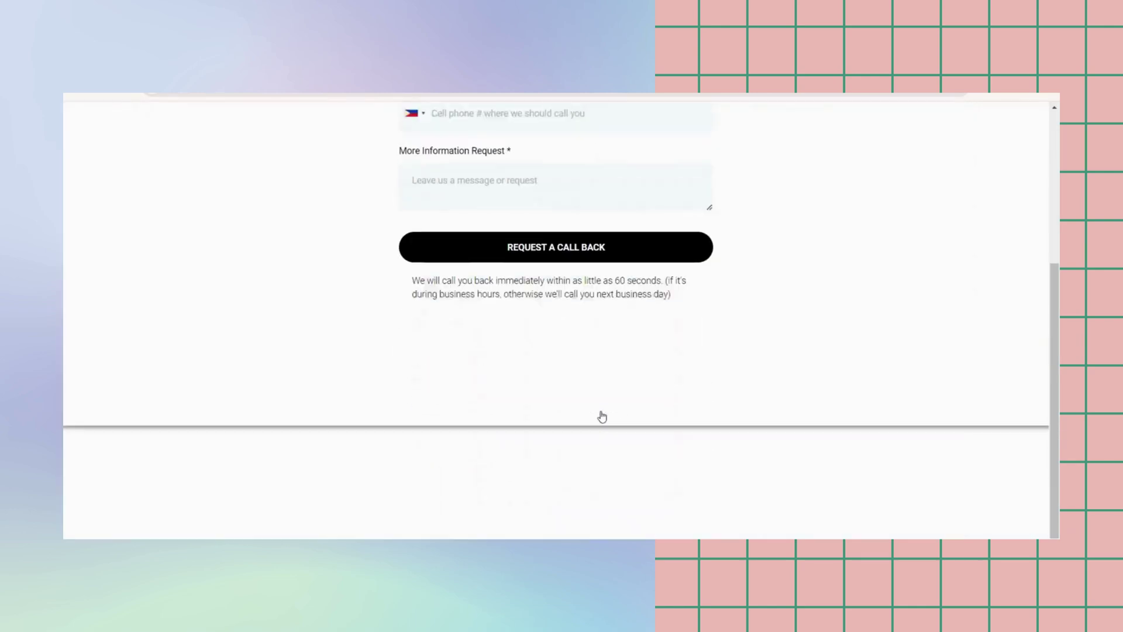
{"action": "key", "text": "ctrl+a"}
{"action": "scroll", "coordinate": [599, 411], "scroll_direction": "up", "scroll_amount": 4}
{"action": "left_click", "coordinate": [599, 411]}
{"action": "key", "text": "ctrl+w"}
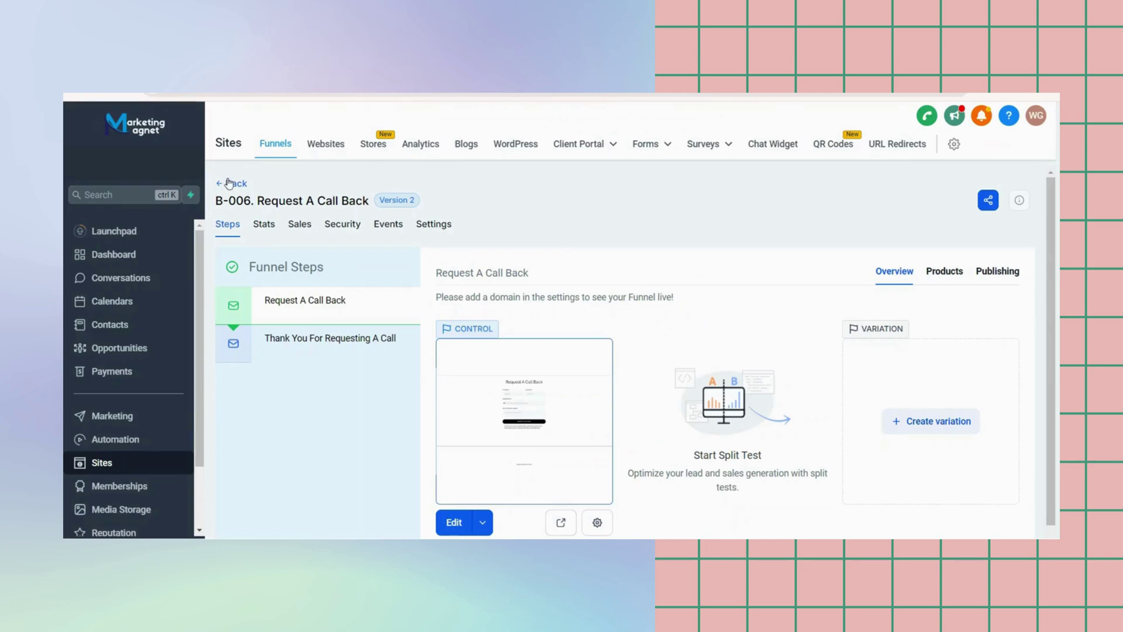
Go to the B-007. Calendar Automations folder, open the APPT Status Update funnel and preview its meeting status and thank-you pages
{"action": "key", "text": "alt+Left"}
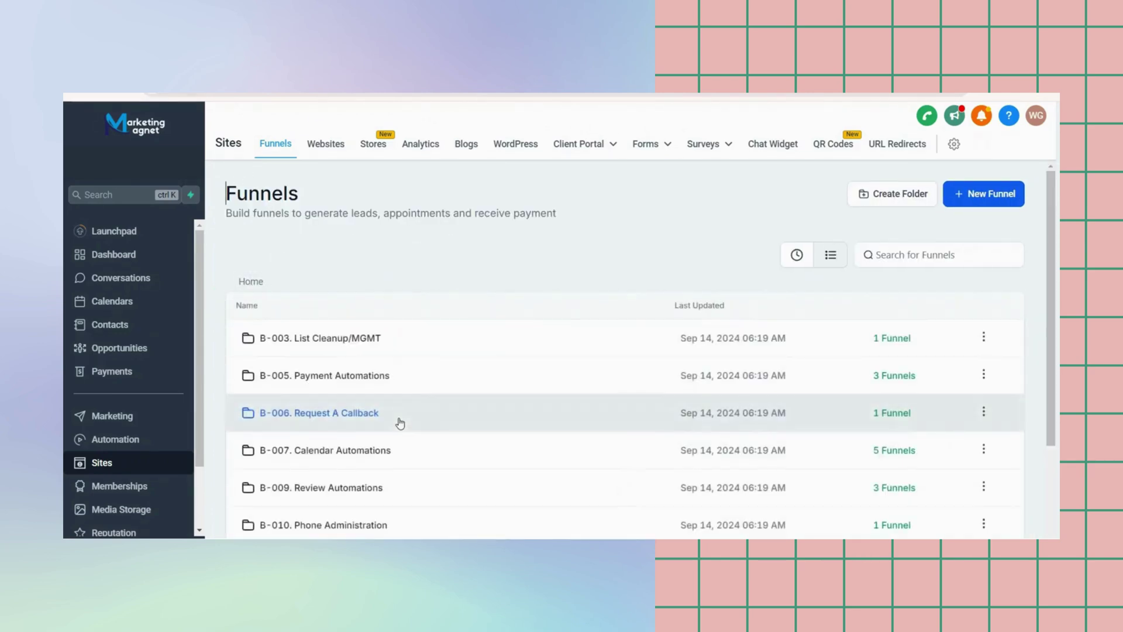
{"action": "left_click", "coordinate": [396, 420]}
{"action": "left_click", "coordinate": [335, 348]}
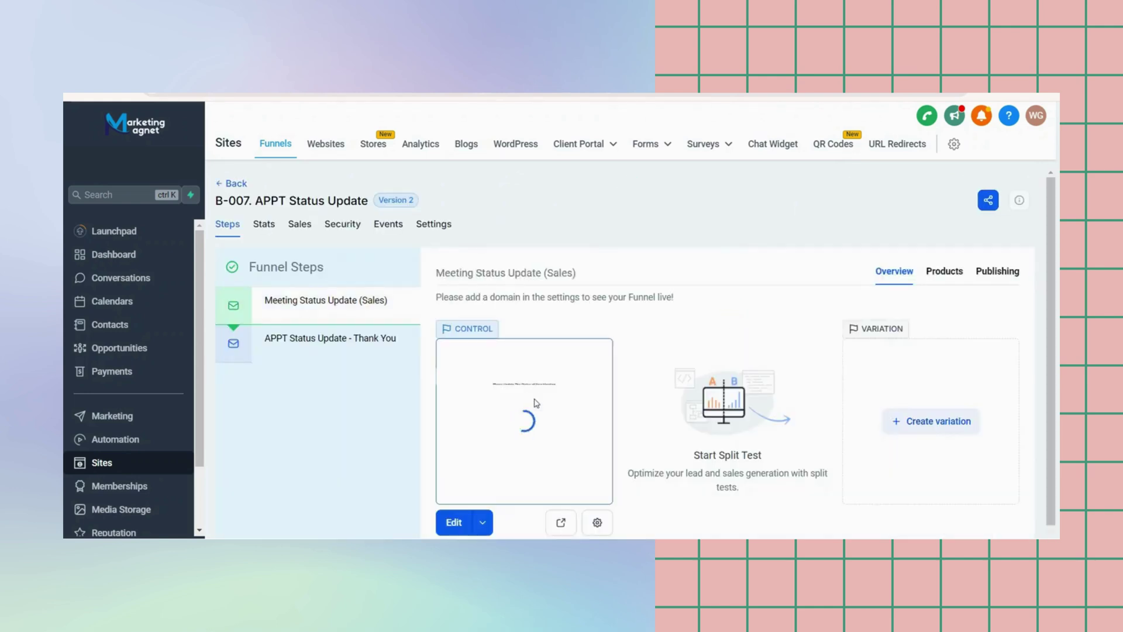
{"action": "left_click", "coordinate": [562, 470]}
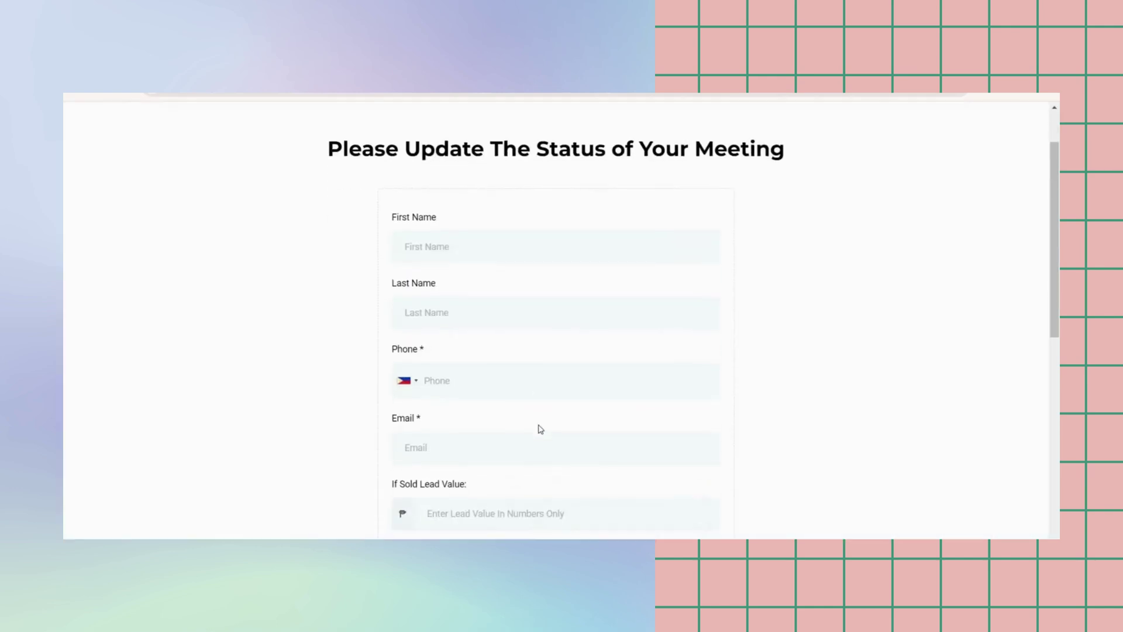
{"action": "scroll", "coordinate": [536, 428], "scroll_direction": "down", "scroll_amount": 5}
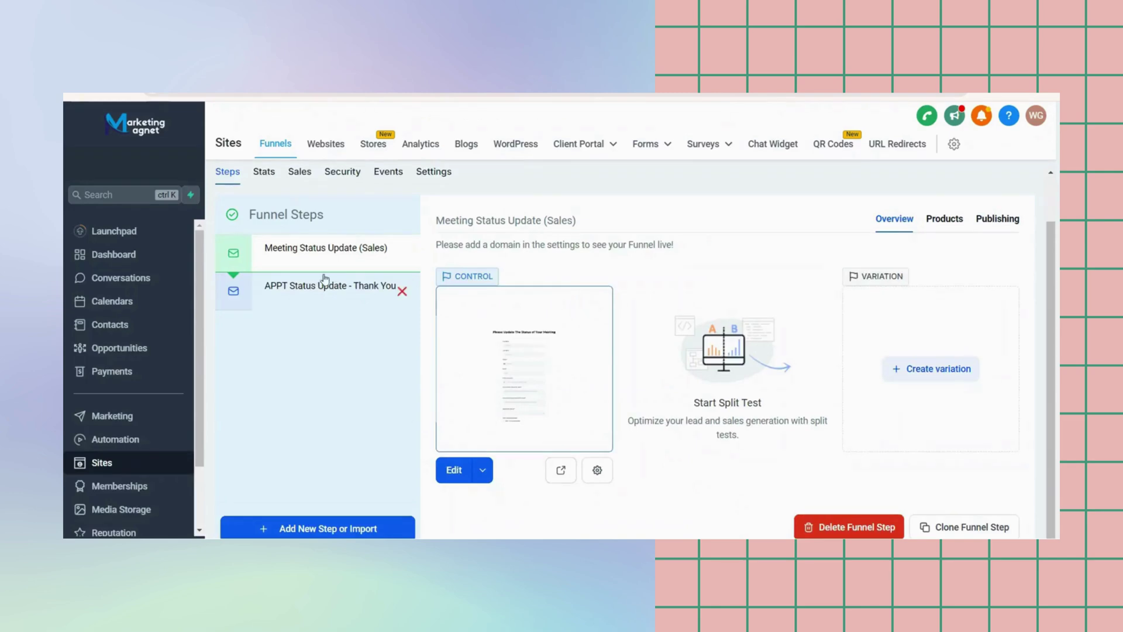
{"action": "left_click", "coordinate": [321, 286]}
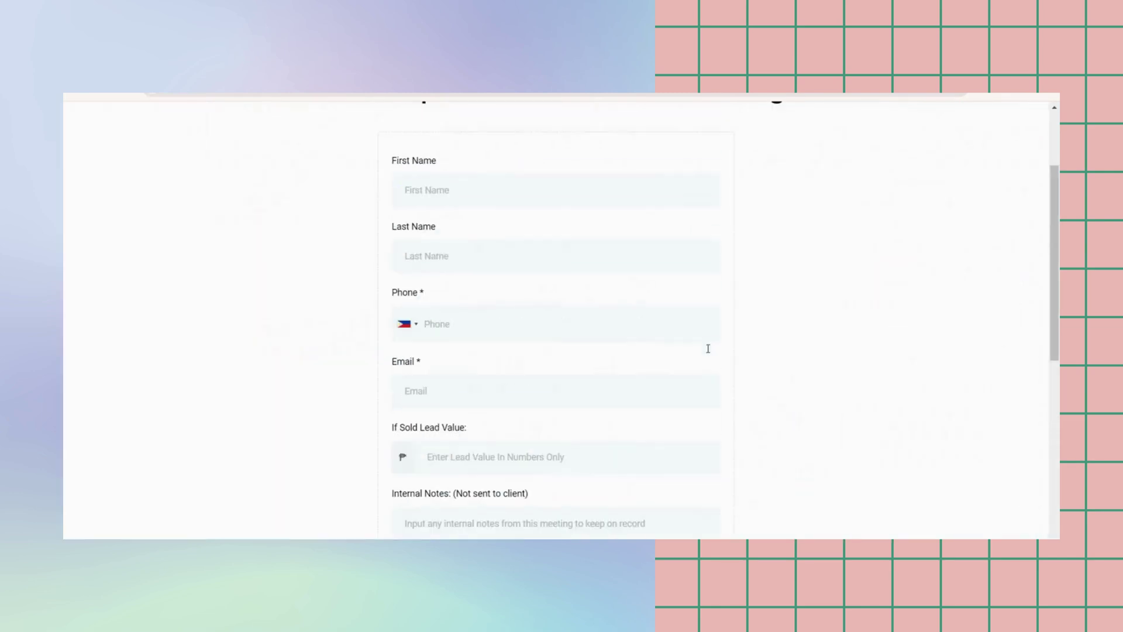
Examine the meeting status form down to its submit button and the status thank-you page, briefly selecting all content on each
{"action": "scroll", "coordinate": [699, 349], "scroll_direction": "down", "scroll_amount": 10}
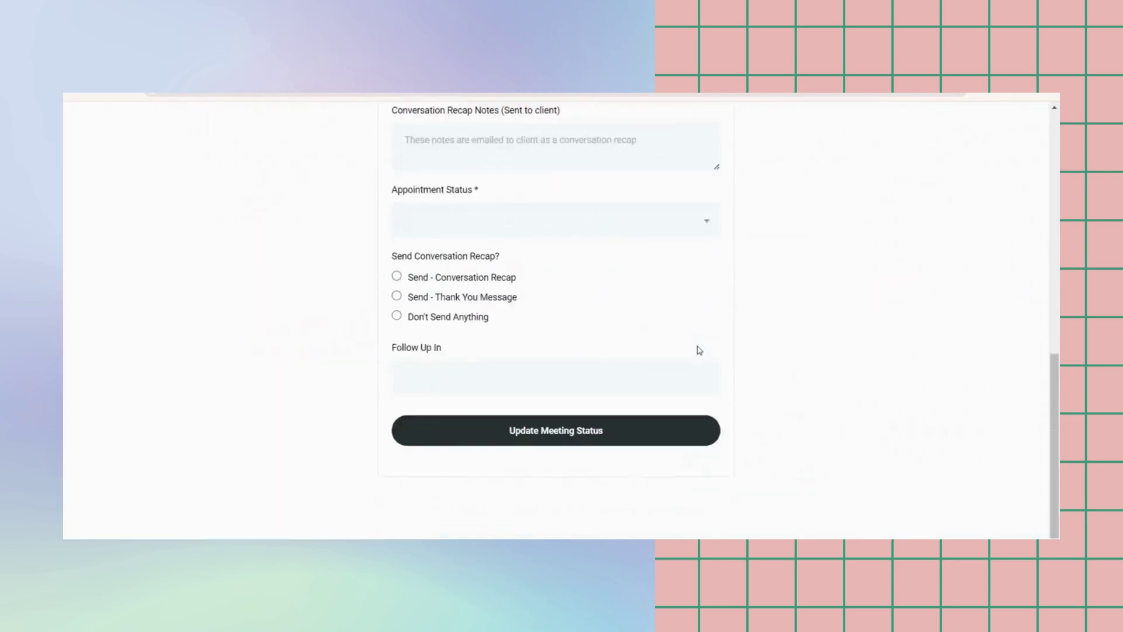
{"action": "scroll", "coordinate": [697, 348], "scroll_direction": "up", "scroll_amount": 15}
{"action": "key", "text": "ctrl+a"}
{"action": "left_click", "coordinate": [794, 386]}
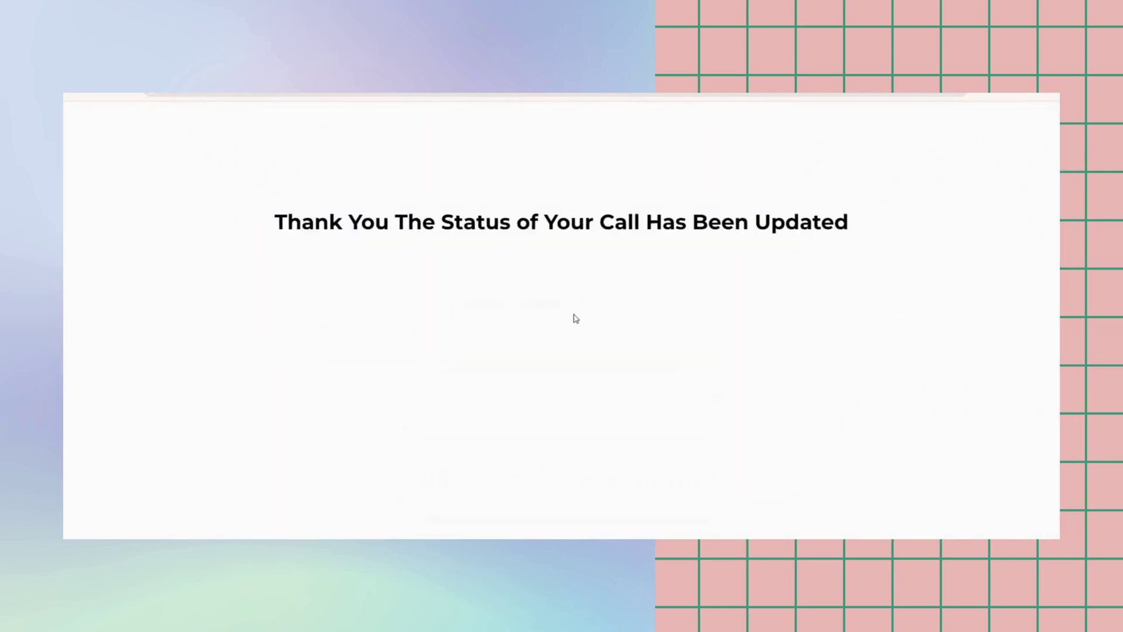
{"action": "key", "text": "ctrl+a"}
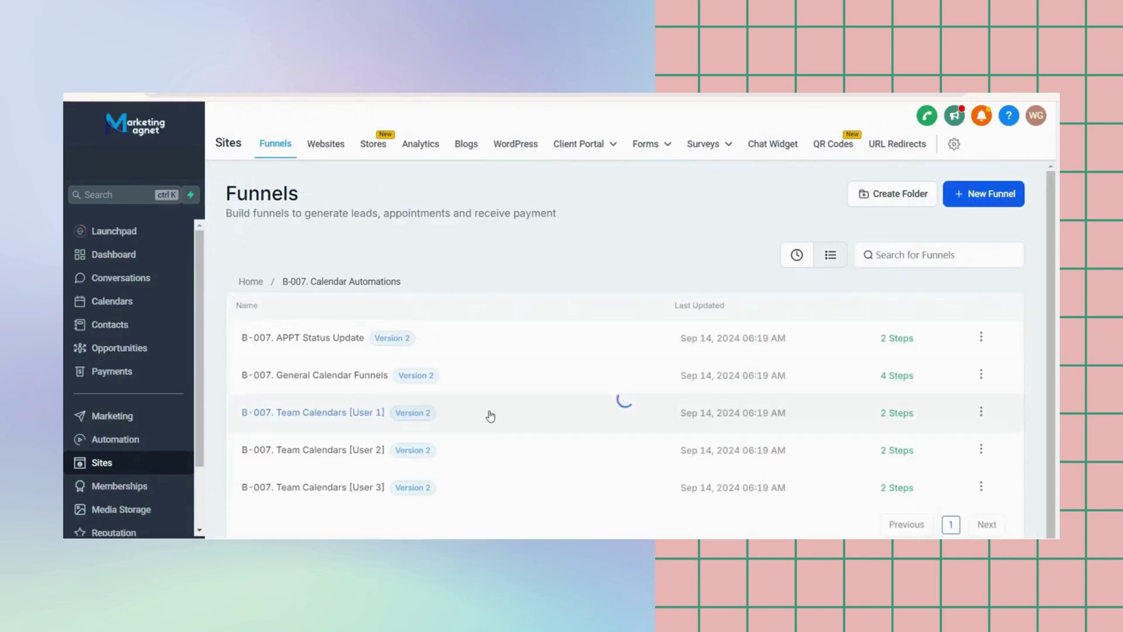
Open the B-007. General Calendar Funnels funnel from the Calendar Automations folder and preview its call scheduling, 15-minute call and thank-you pages
{"action": "left_click", "coordinate": [325, 386]}
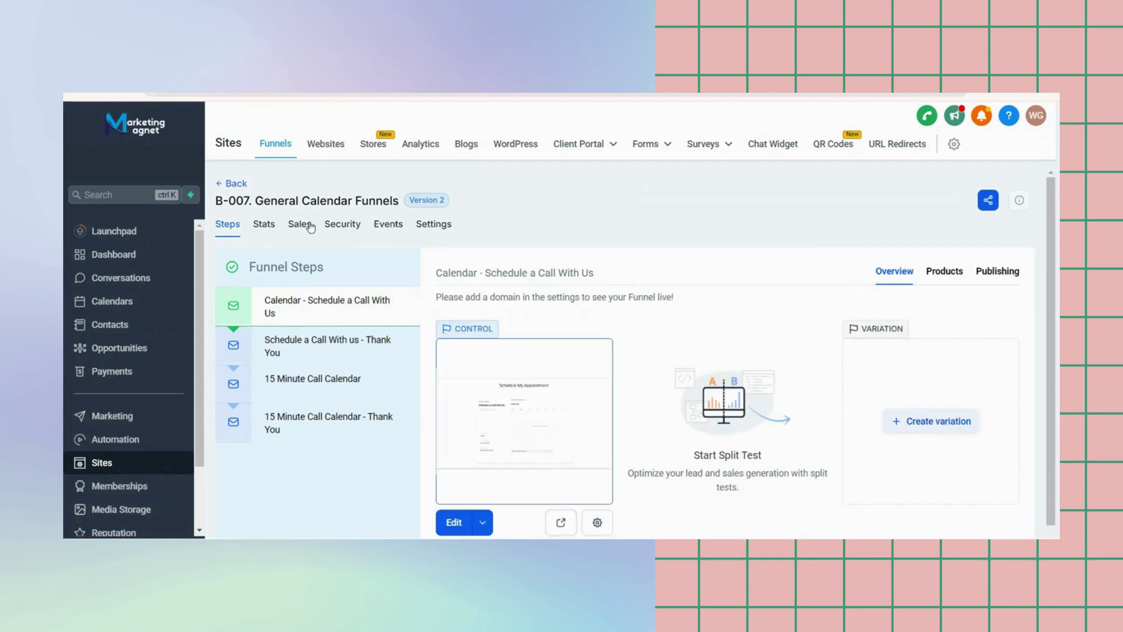
{"action": "left_click", "coordinate": [351, 344]}
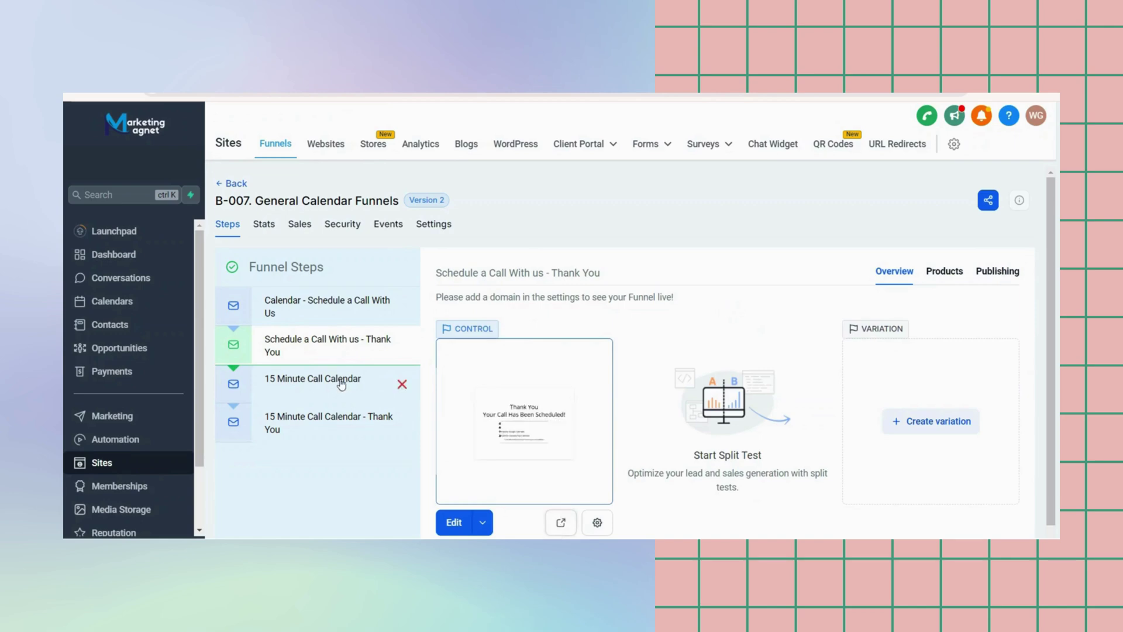
{"action": "left_click", "coordinate": [327, 378]}
{"action": "left_click", "coordinate": [374, 435]}
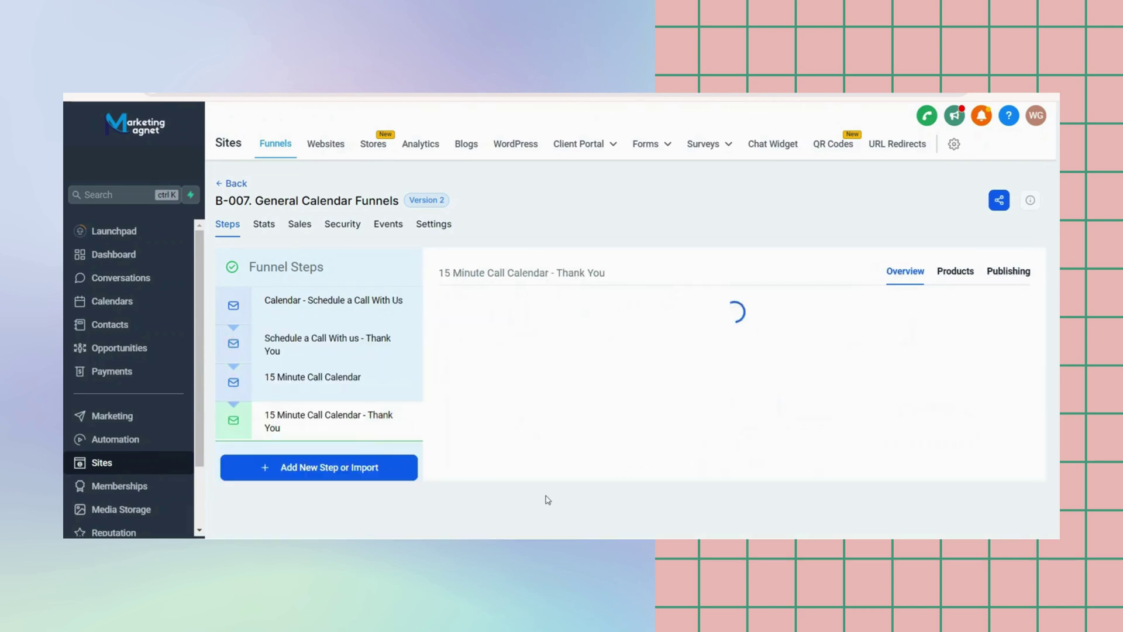
{"action": "left_click", "coordinate": [522, 351]}
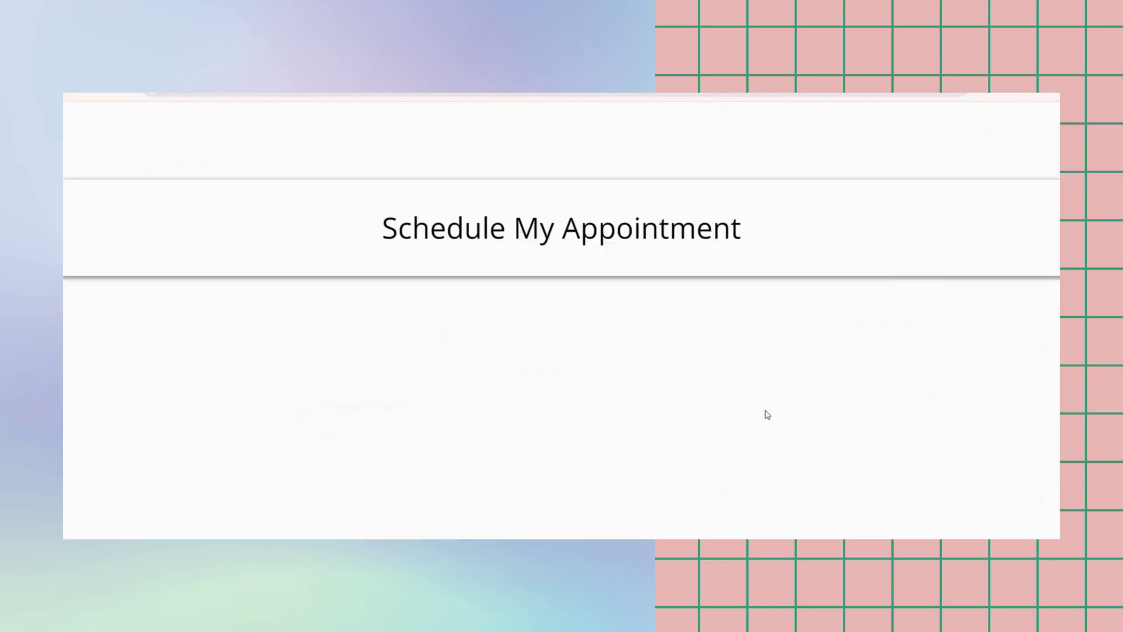
Examine the appointment scheduling page and the call and interview thank-you pages, selecting all content to reveal hidden text
{"action": "key", "text": "ctrl+a"}
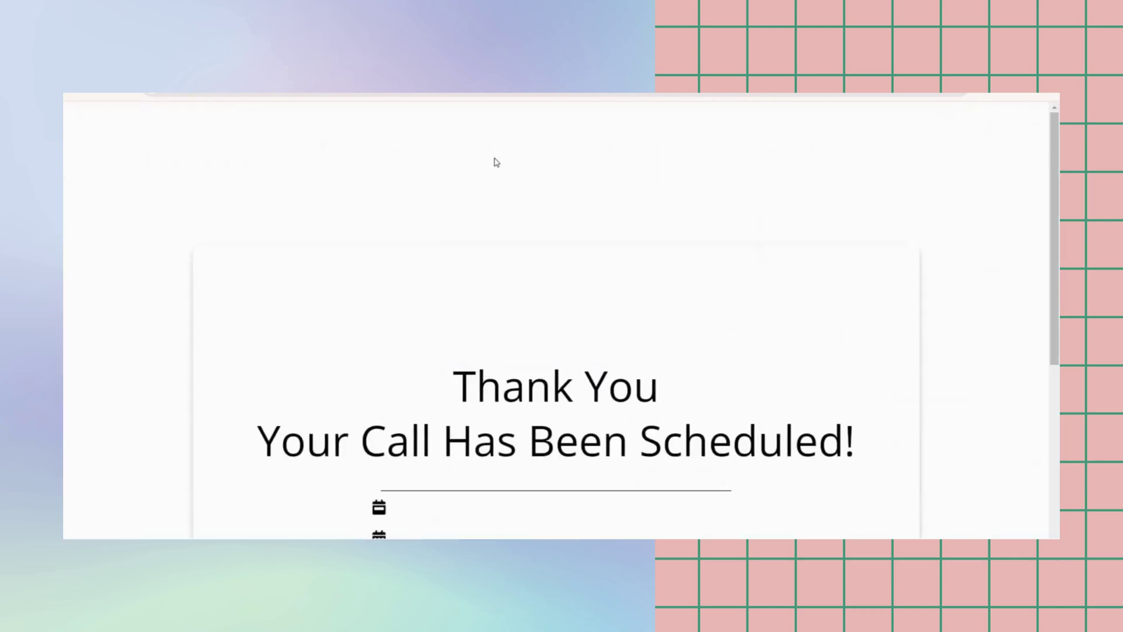
{"action": "scroll", "coordinate": [574, 359], "scroll_direction": "down", "scroll_amount": 5}
{"action": "key", "text": "ctrl+a"}
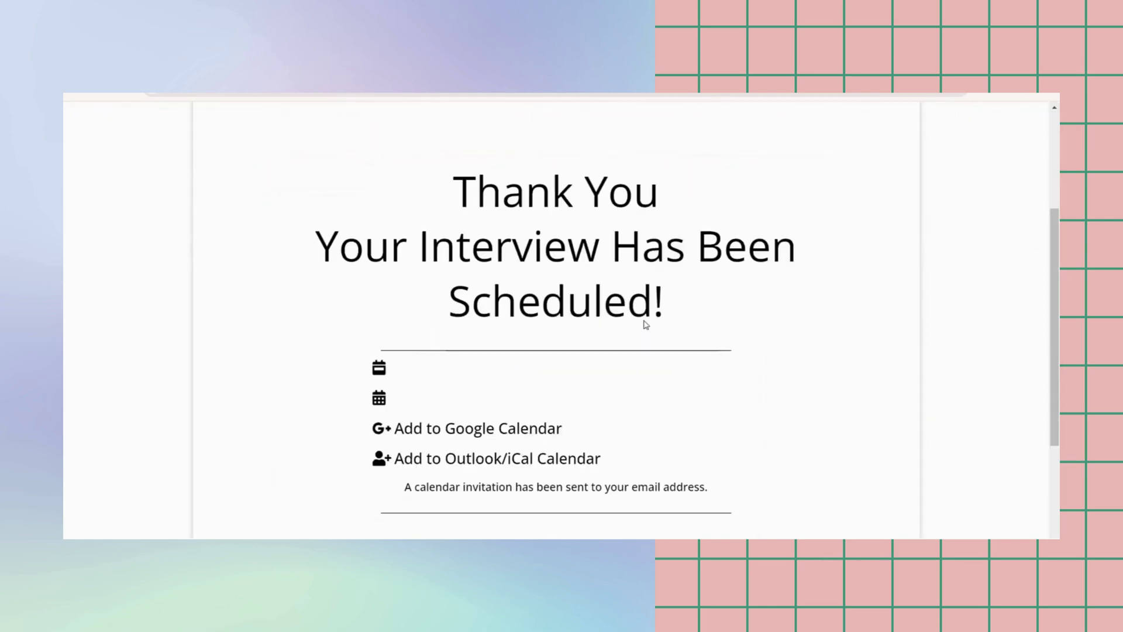
{"action": "scroll", "coordinate": [644, 318], "scroll_direction": "down", "scroll_amount": 5}
{"action": "key", "text": "ctrl+a"}
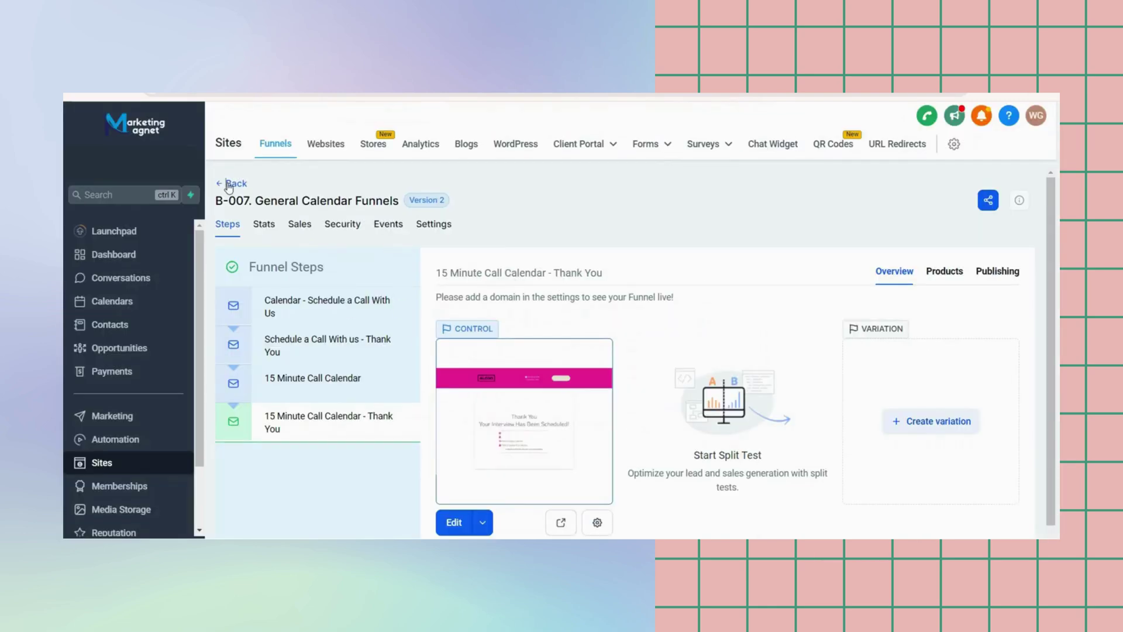
Return to the Calendar Automations folder, open the B-007. Team Calendars [User 1] funnel and preview its scheduling and thank-you pages
{"action": "left_click", "coordinate": [228, 183]}
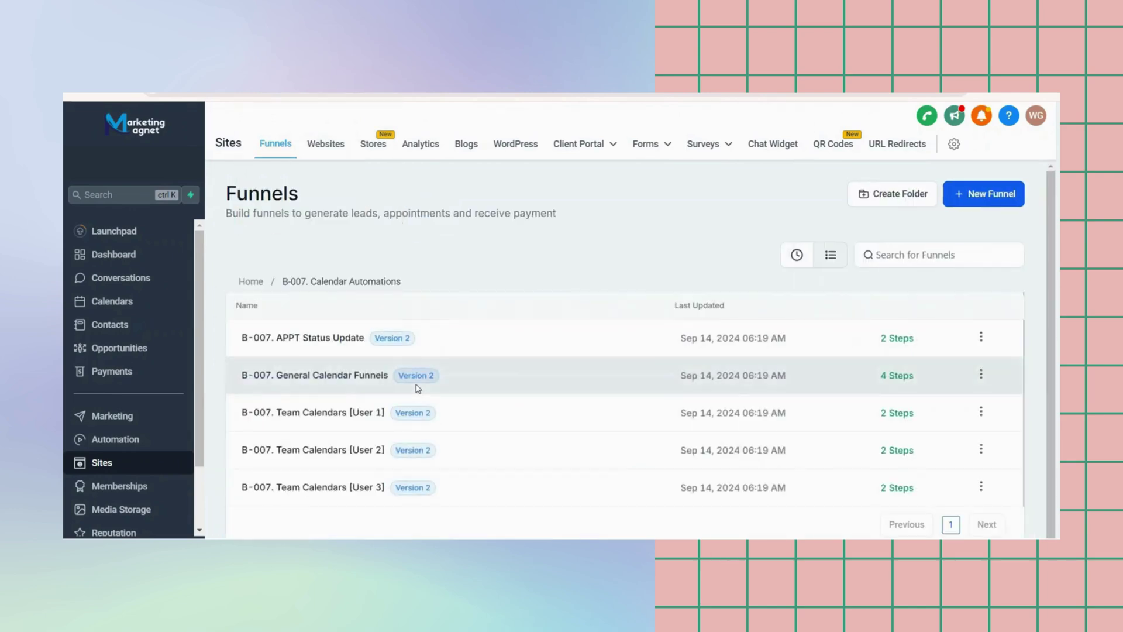
{"action": "left_click", "coordinate": [351, 413]}
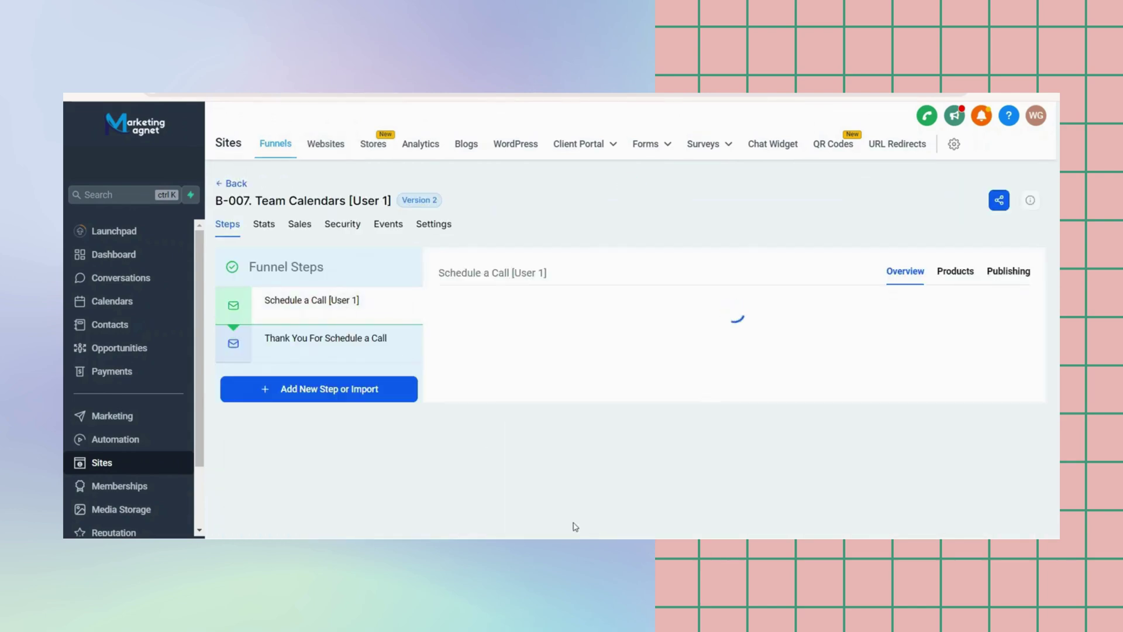
{"action": "left_click", "coordinate": [348, 340]}
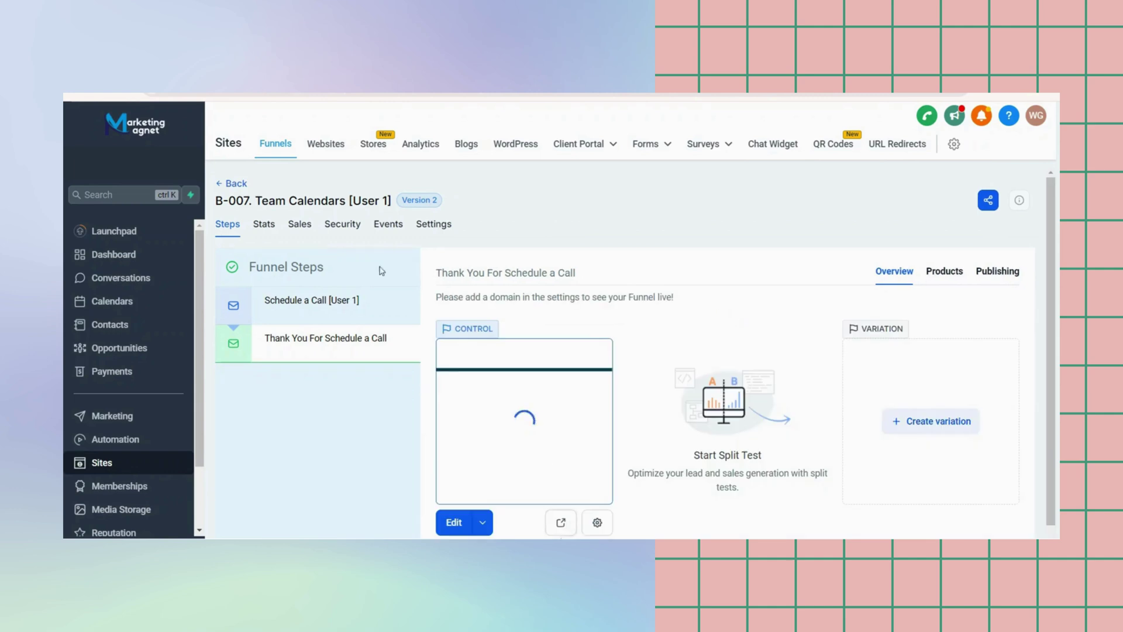
{"action": "left_click", "coordinate": [500, 354]}
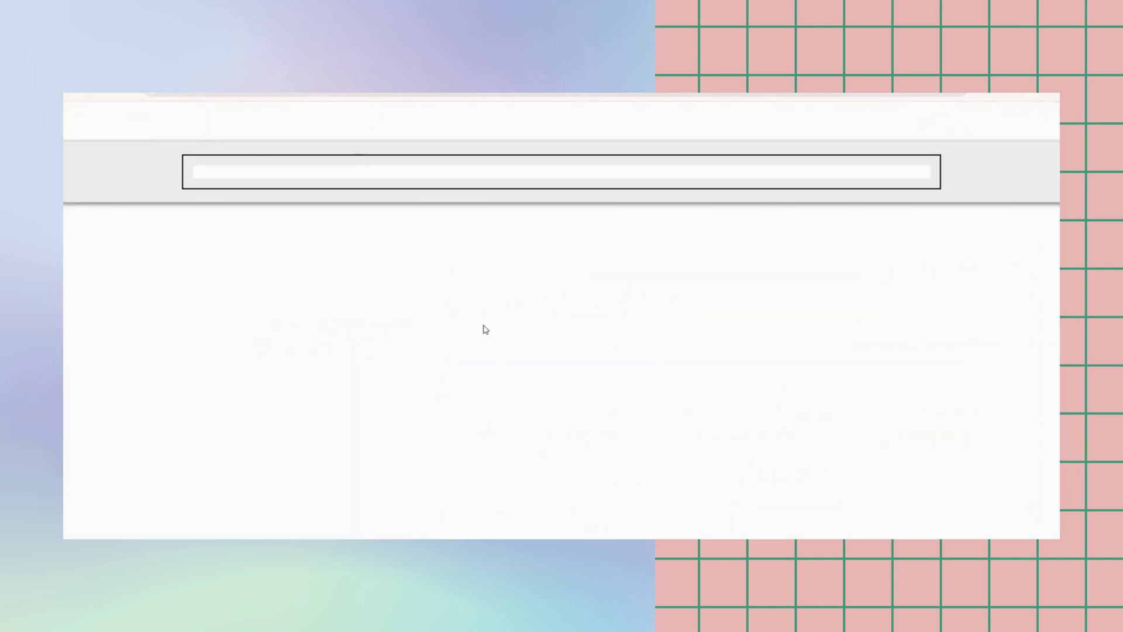
Examine the User 1 call scheduling and thank-you pages, selecting all content to reveal hidden text
{"action": "key", "text": "ctrl+s"}
{"action": "left_click", "coordinate": [833, 475]}
{"action": "key", "text": "ctrl+a"}
{"action": "left_click", "coordinate": [630, 248]}
{"action": "key", "text": "ctrl+a"}
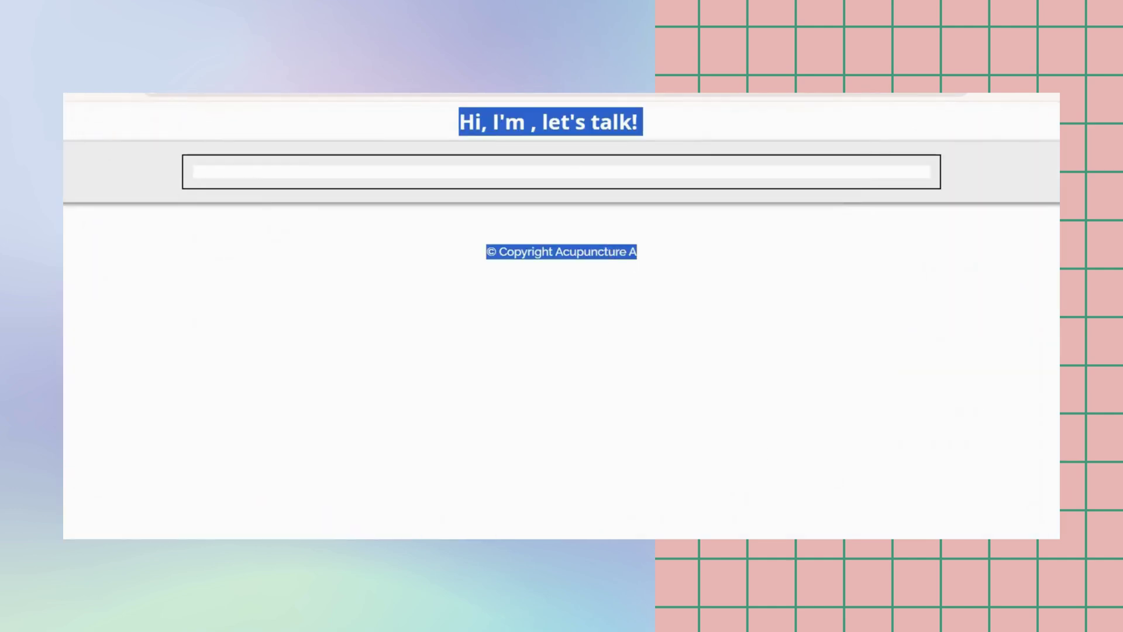
{"action": "scroll", "coordinate": [514, 306], "scroll_direction": "up", "scroll_amount": 2}
{"action": "key", "text": "ctrl+a"}
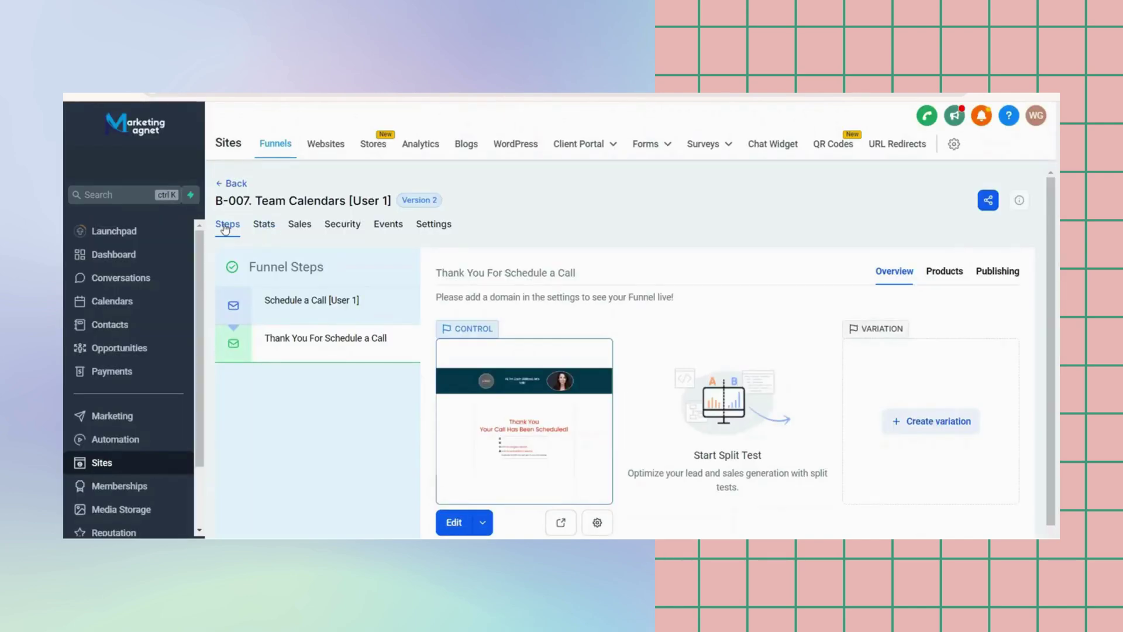
Return to the Calendar Automations folder, open the B-007. Team Calendars [User 2] funnel and preview its pages, selecting all content to reveal hidden text
{"action": "key", "text": "alt+Left"}
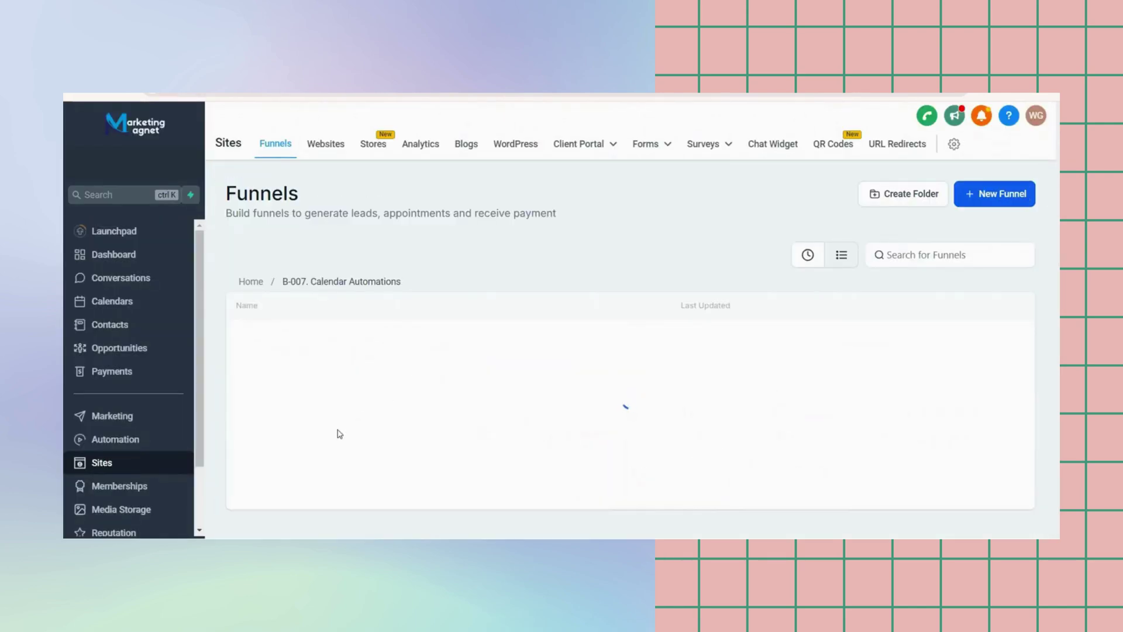
{"action": "left_click", "coordinate": [335, 458]}
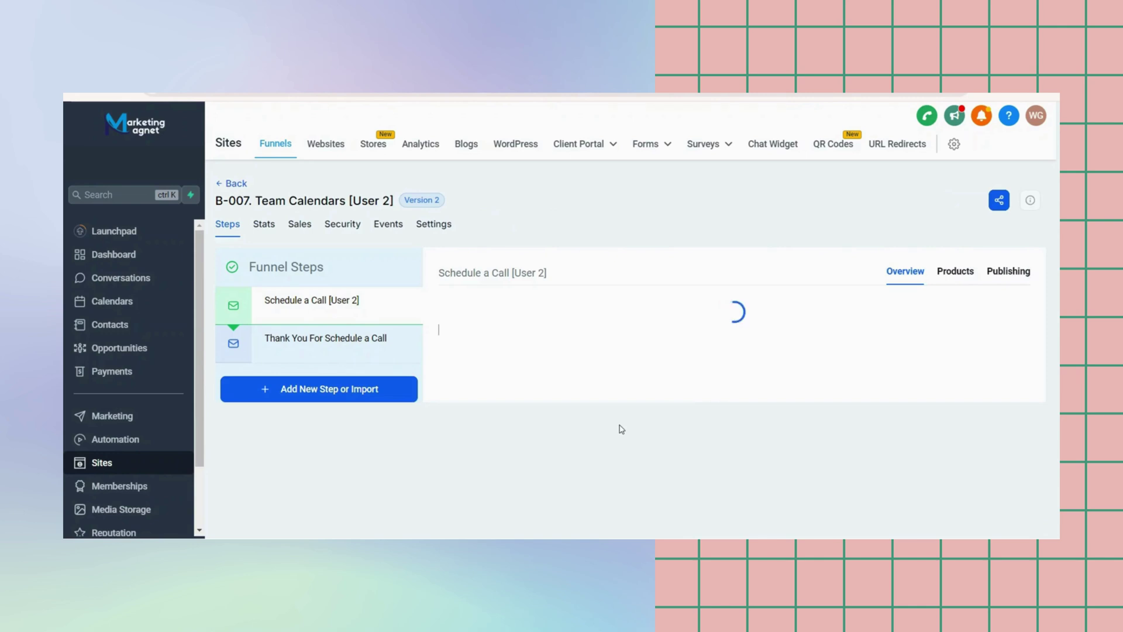
{"action": "left_click", "coordinate": [348, 355]}
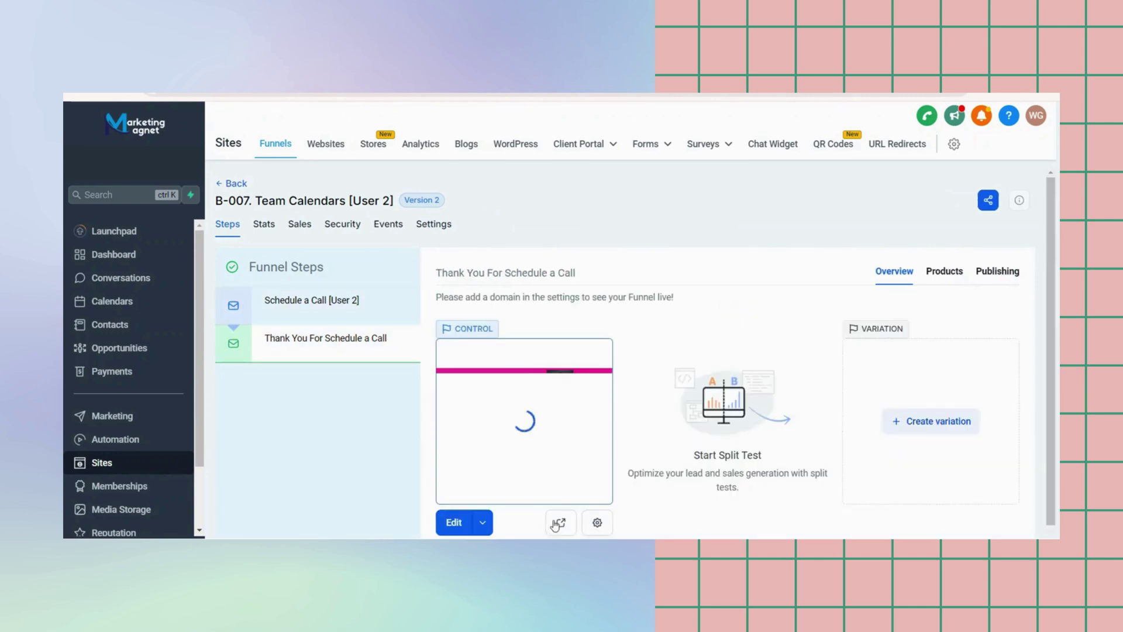
{"action": "left_click", "coordinate": [560, 523]}
{"action": "key", "text": "ctrl+a"}
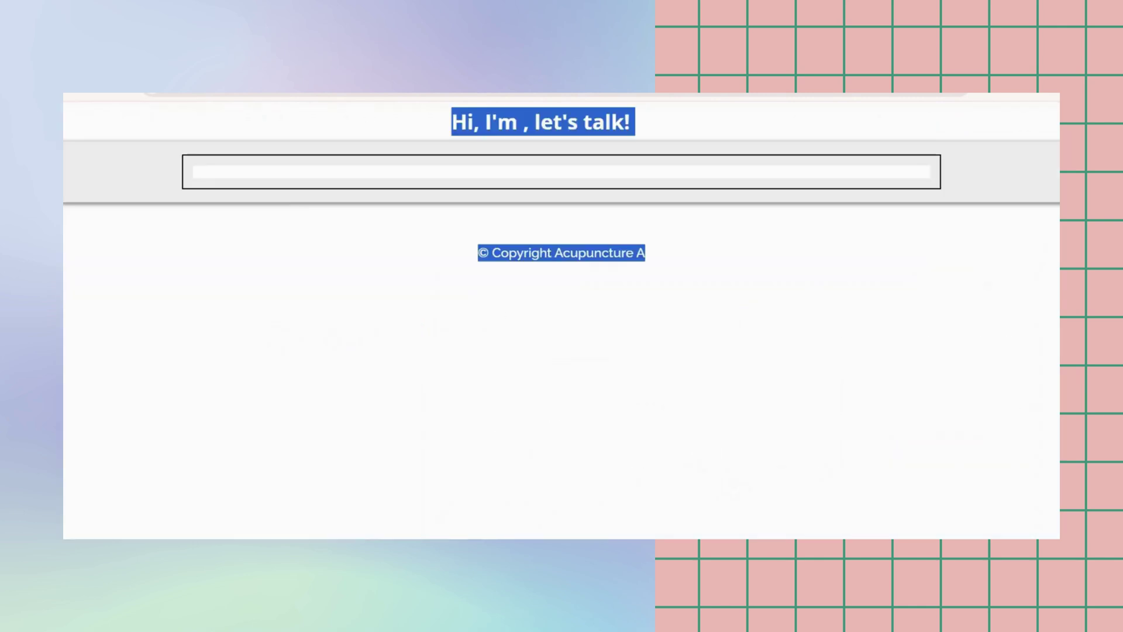
{"action": "key", "text": "ctrl+a"}
{"action": "key", "text": "ctrl+w"}
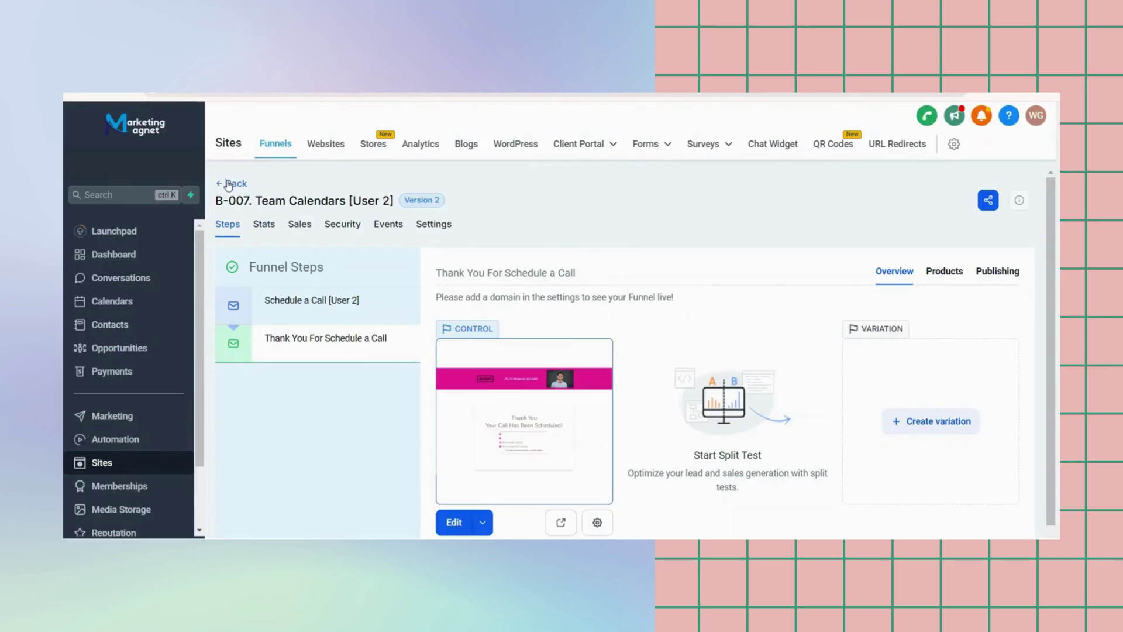
Open the B-007. Team Calendars [User 3] funnel from the same folder and examine its scheduling and thank-you pages, selecting all content
{"action": "key", "text": "alt+Left"}
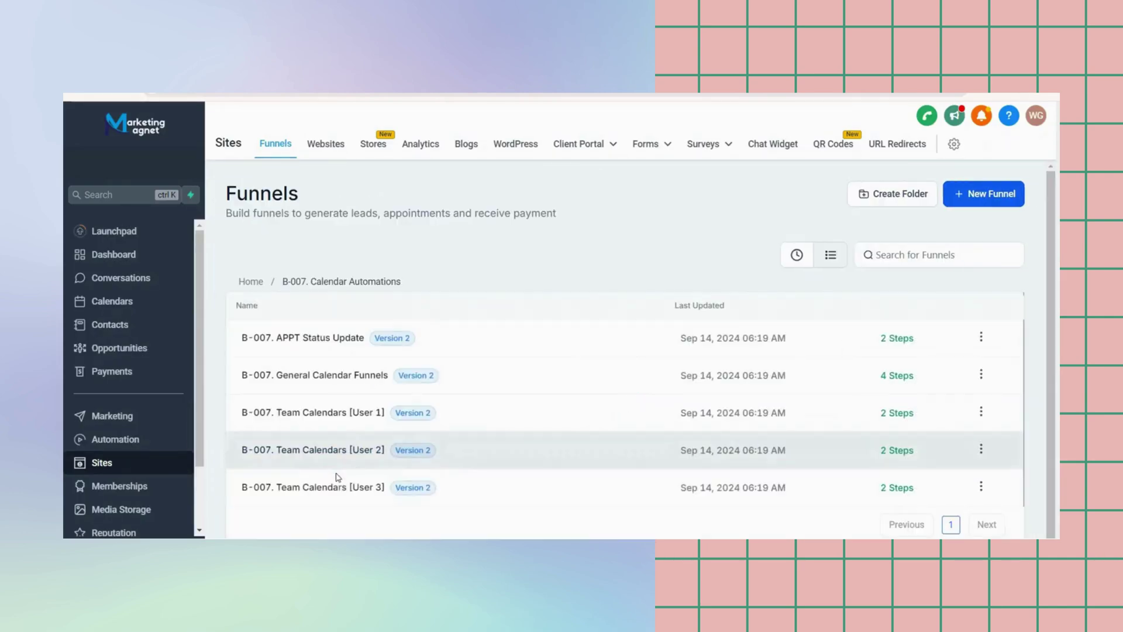
{"action": "left_click", "coordinate": [336, 489]}
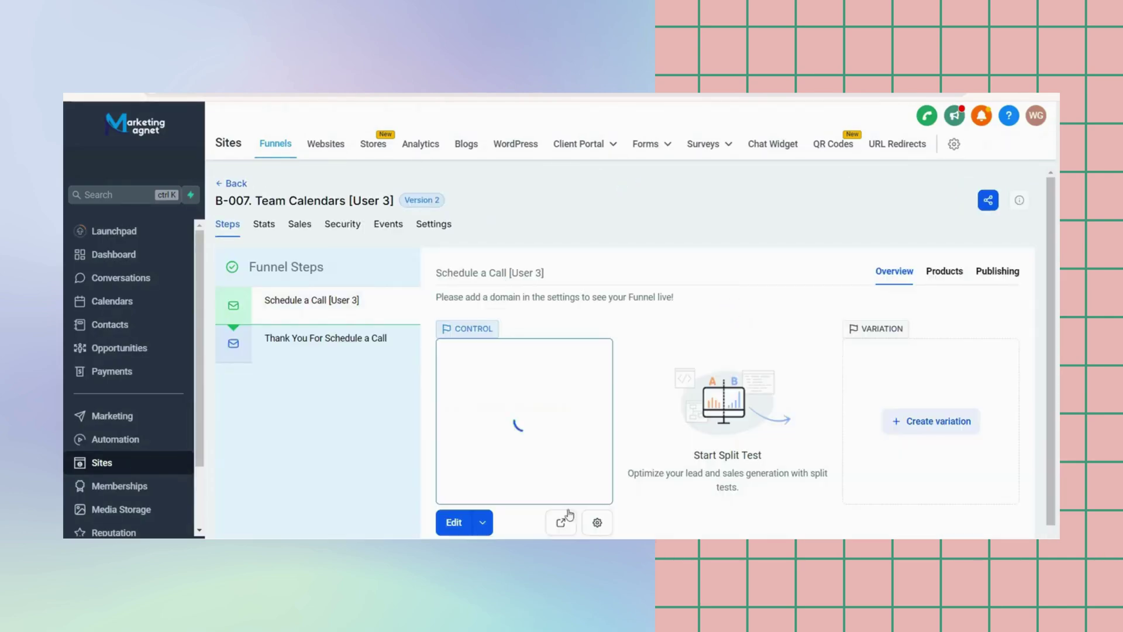
{"action": "left_click", "coordinate": [403, 345]}
{"action": "left_click", "coordinate": [558, 521]}
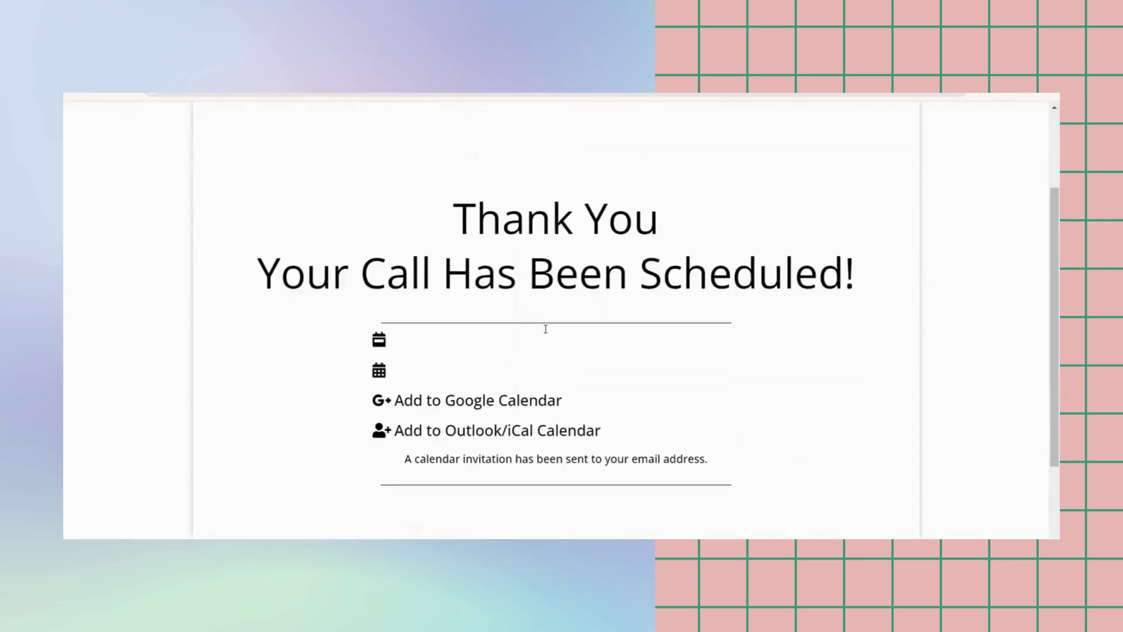
{"action": "key", "text": "ctrl+a"}
{"action": "scroll", "coordinate": [562, 316], "scroll_direction": "down", "scroll_amount": 1}
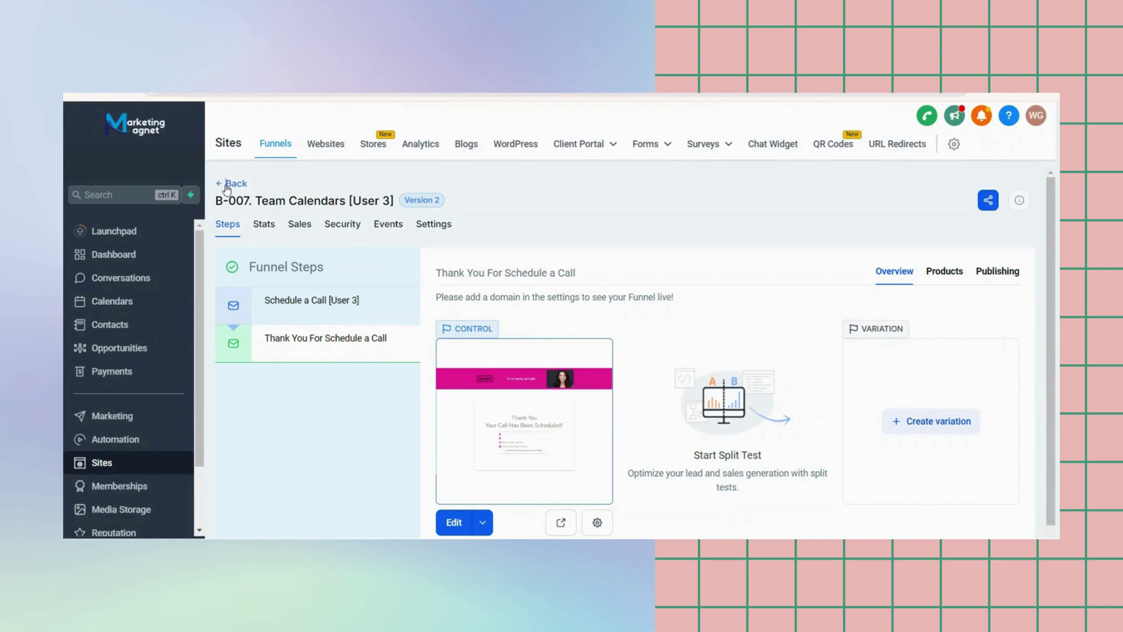
Go back to the top-level funnels list and open the B-009. Review Automations folder
{"action": "left_click", "coordinate": [228, 185]}
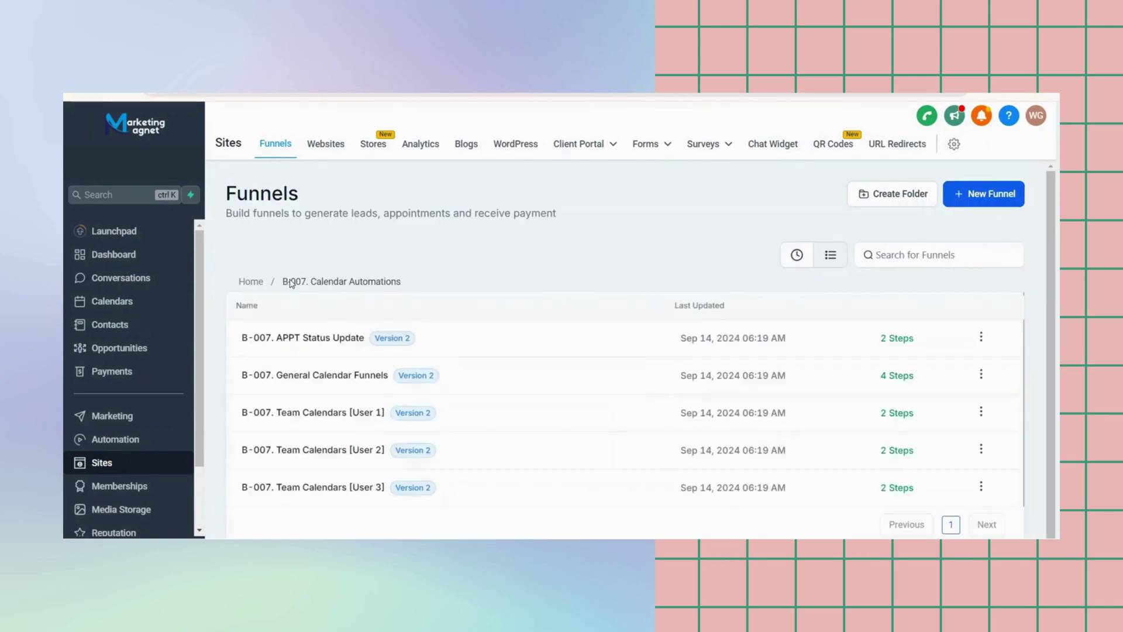
{"action": "left_click", "coordinate": [253, 282]}
{"action": "scroll", "coordinate": [381, 403], "scroll_direction": "down", "scroll_amount": 2}
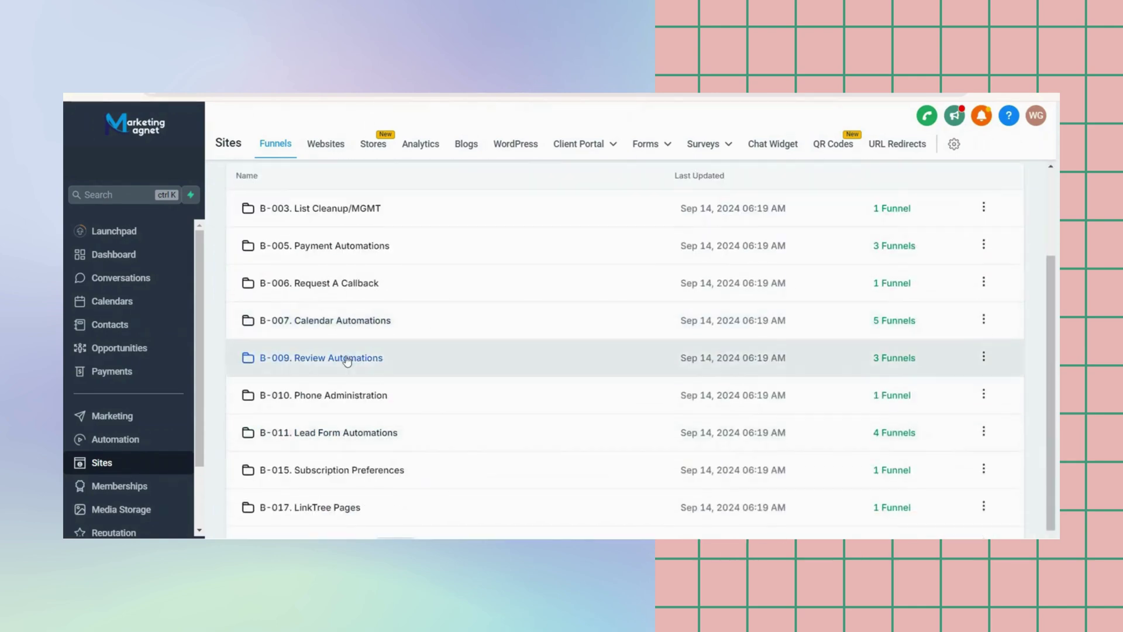
{"action": "left_click", "coordinate": [346, 358]}
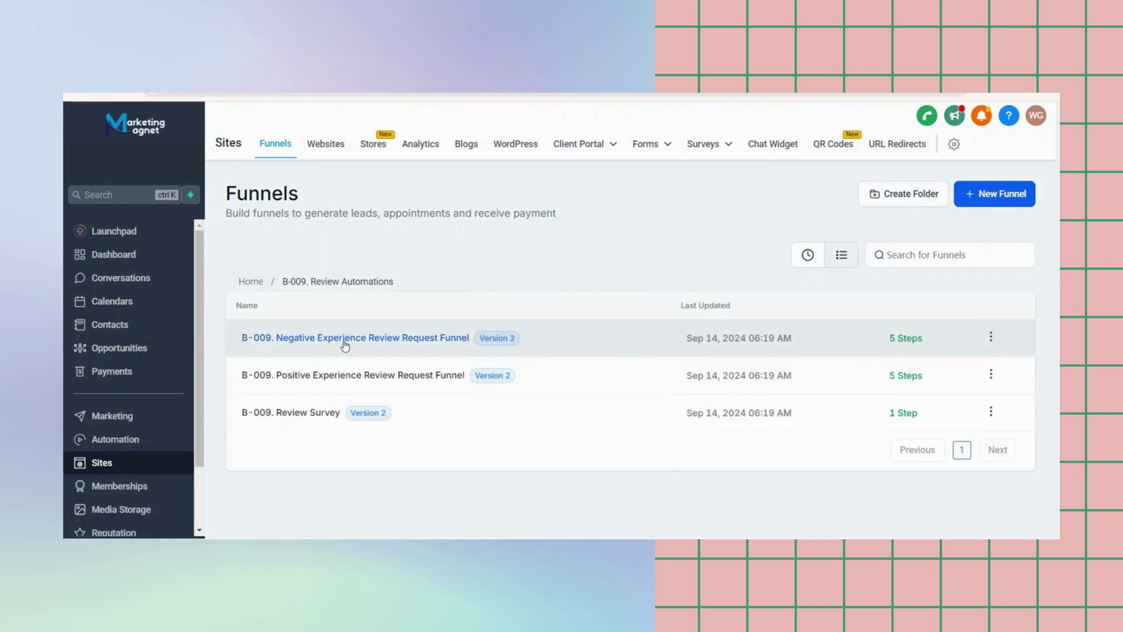
Open the B-009. Negative Experience Review Request Funnel and preview its Design 1 through Design 5 pages
{"action": "left_click", "coordinate": [345, 344]}
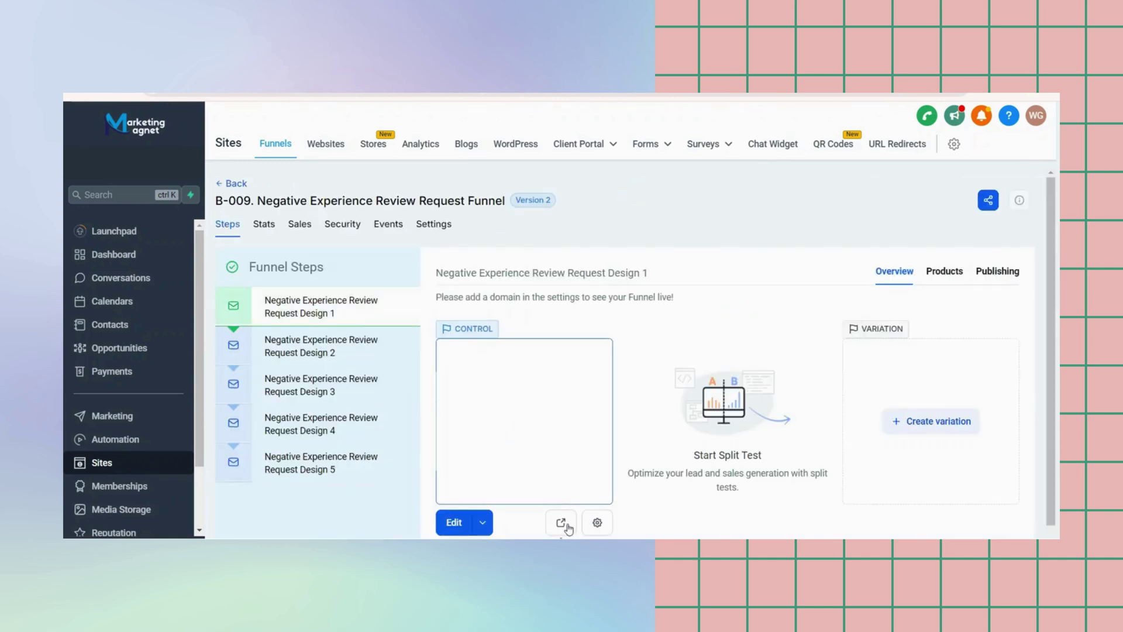
{"action": "left_click", "coordinate": [359, 349]}
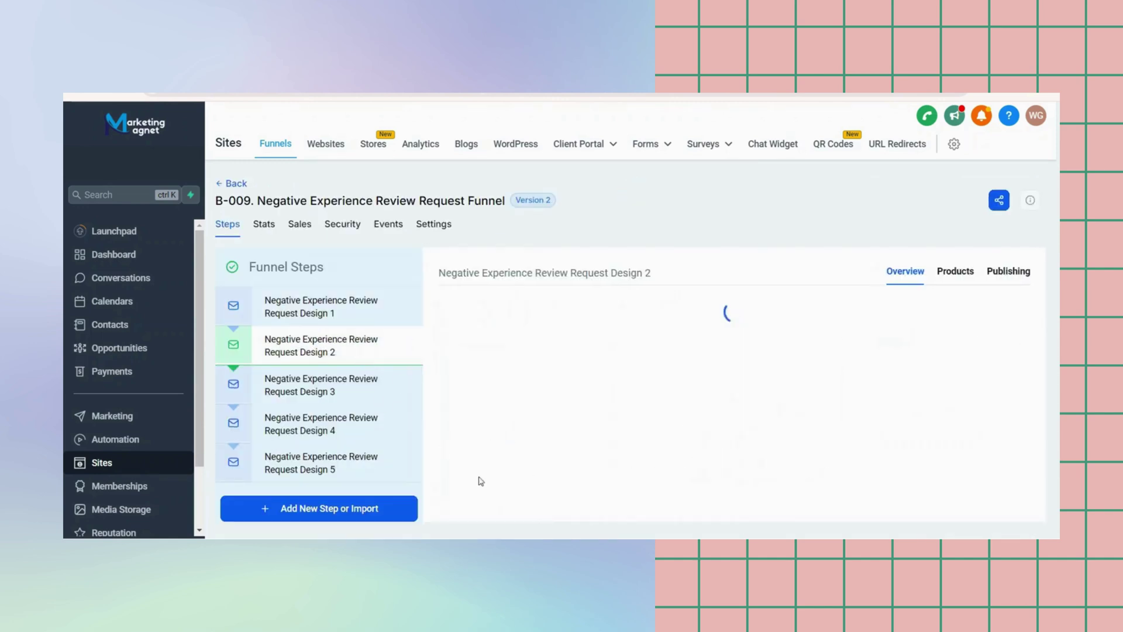
{"action": "left_click", "coordinate": [359, 391]}
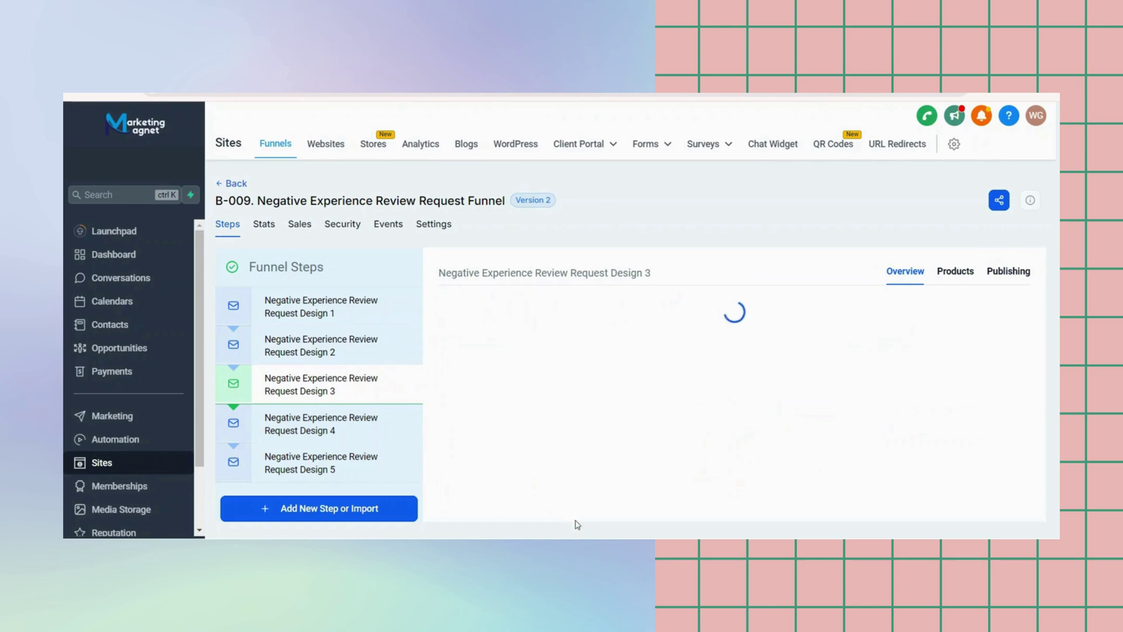
{"action": "left_click", "coordinate": [351, 427]}
{"action": "left_click", "coordinate": [361, 478]}
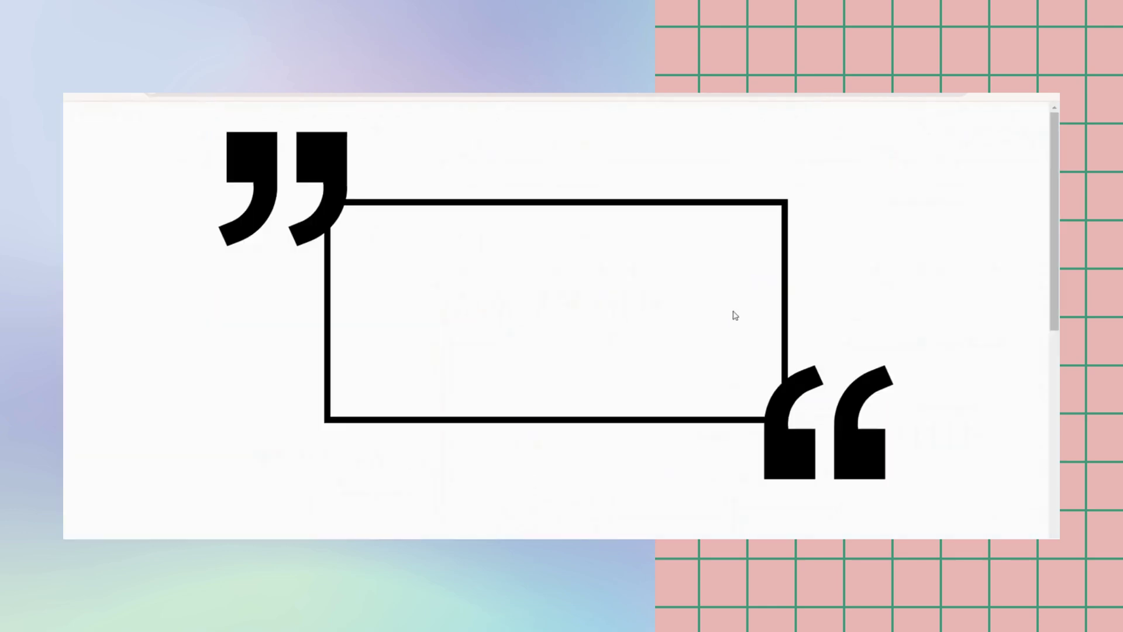
Examine the negative experience review request pages down to the review platform links and testimonials, selecting all content to reveal hidden text
{"action": "scroll", "coordinate": [736, 316], "scroll_direction": "down", "scroll_amount": 10}
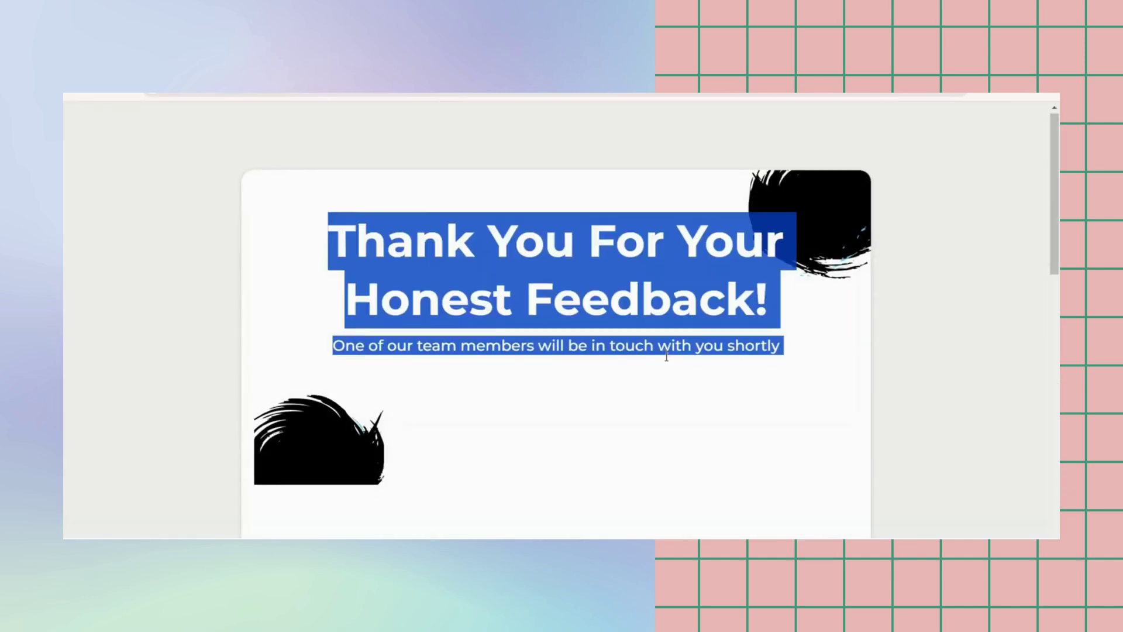
{"action": "scroll", "coordinate": [666, 357], "scroll_direction": "down", "scroll_amount": 8}
{"action": "key", "text": "ctrl+a"}
{"action": "scroll", "coordinate": [807, 404], "scroll_direction": "down", "scroll_amount": 6}
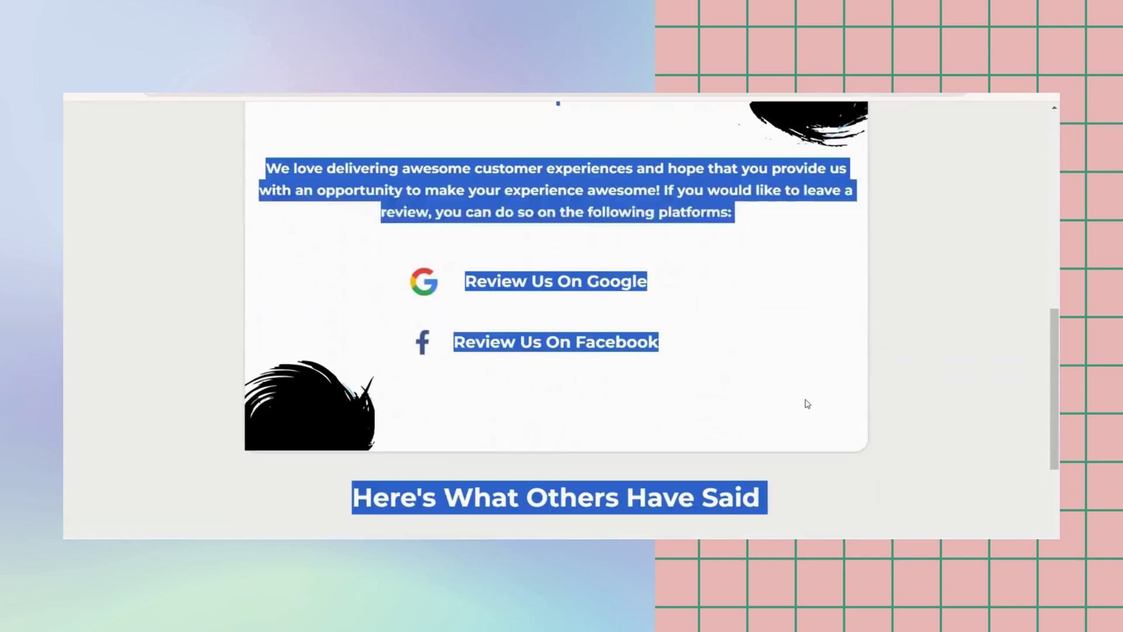
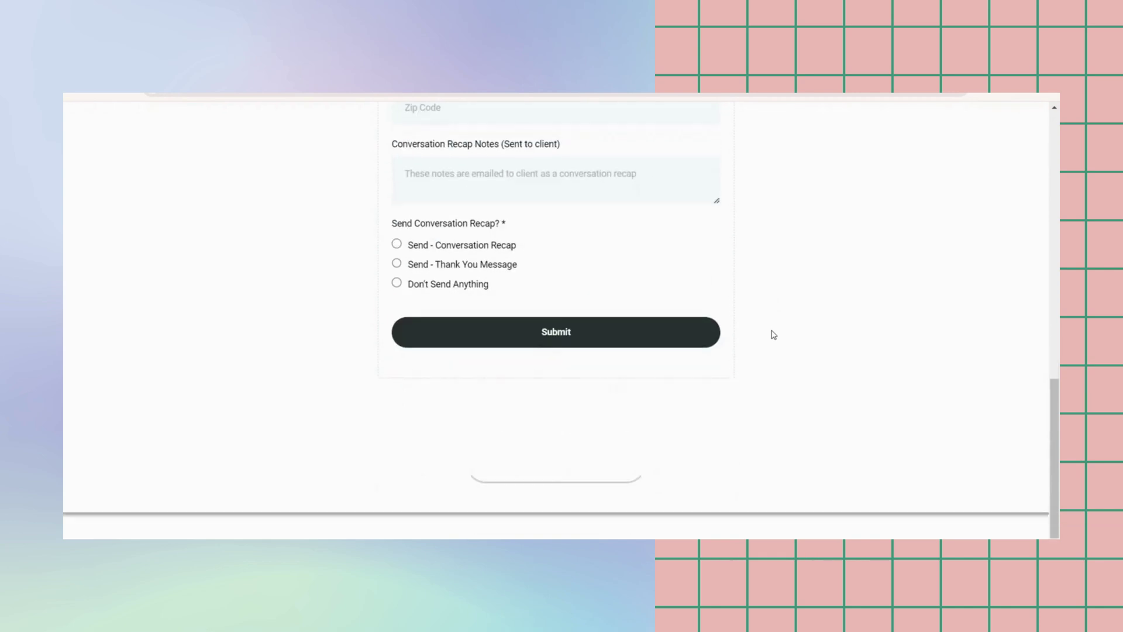
Examine the end of the B-010. Incoming Lead Intake form page, selecting all content to reveal hidden text
{"action": "key", "text": "ctrl+a"}
{"action": "scroll", "coordinate": [724, 311], "scroll_direction": "down", "scroll_amount": 1}
{"action": "left_click", "coordinate": [732, 361]}
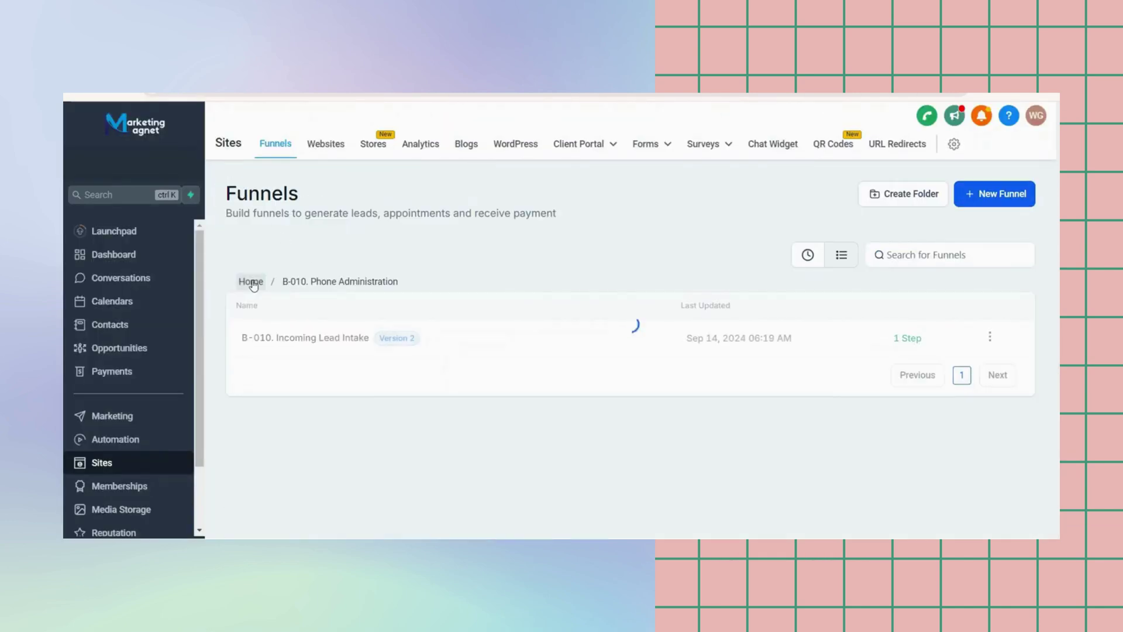
From the B-011. Lead Form Automations folder, open the Lead Optin Forms 1 - Fullscreen Form funnel and preview its opt-in and Thank You 1 pages
{"action": "scroll", "coordinate": [412, 431], "scroll_direction": "down", "scroll_amount": 2}
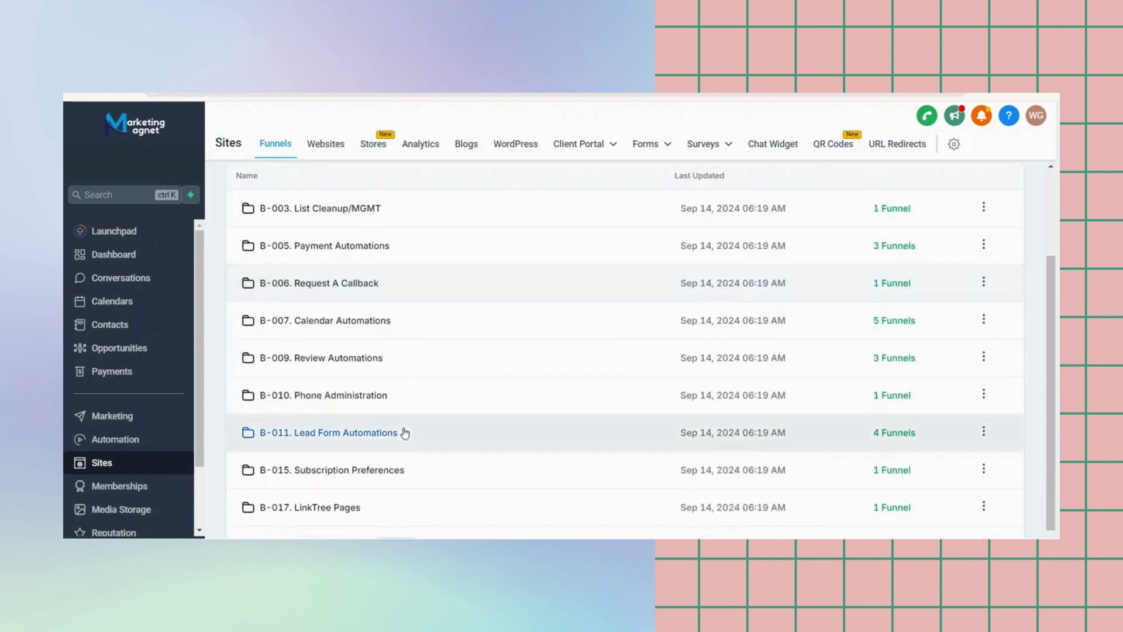
{"action": "left_click", "coordinate": [387, 436]}
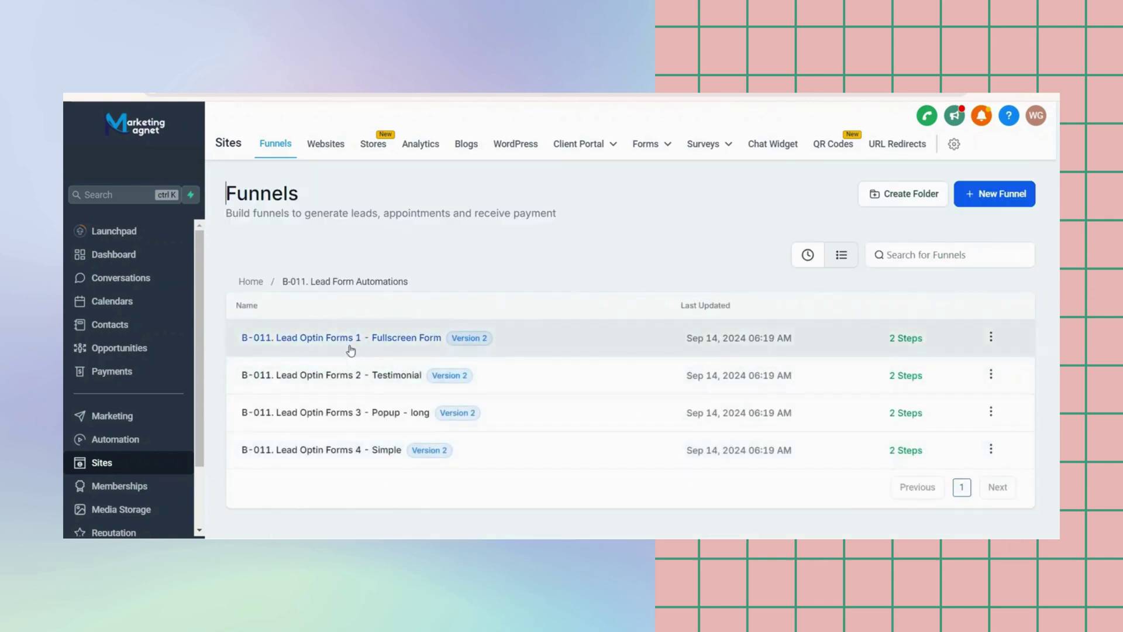
{"action": "left_click", "coordinate": [347, 345]}
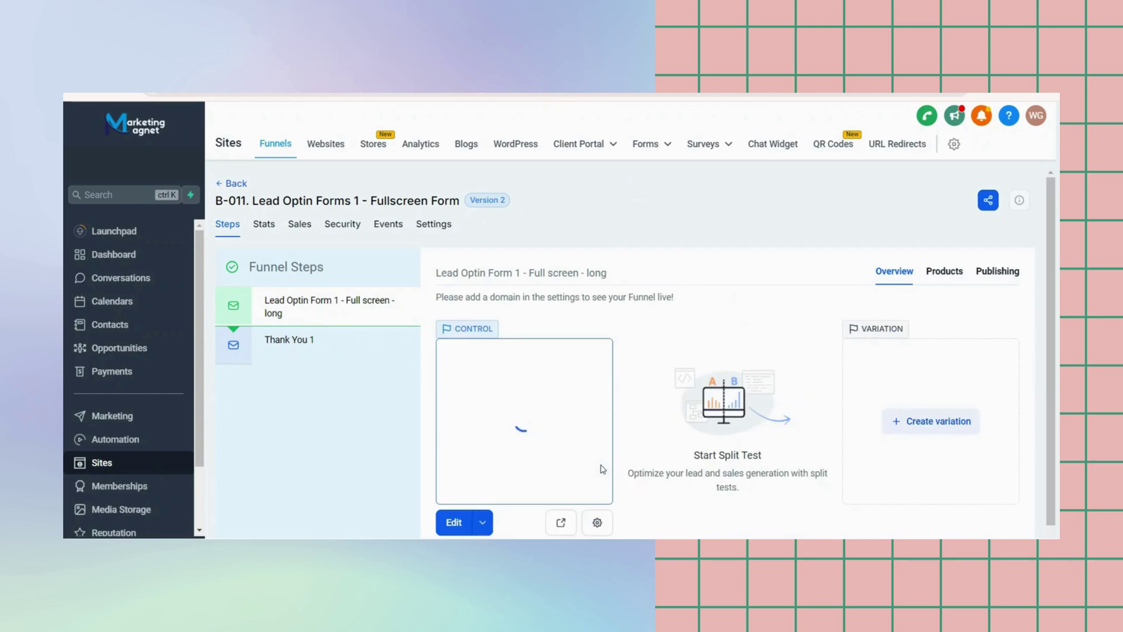
{"action": "left_click", "coordinate": [363, 338]}
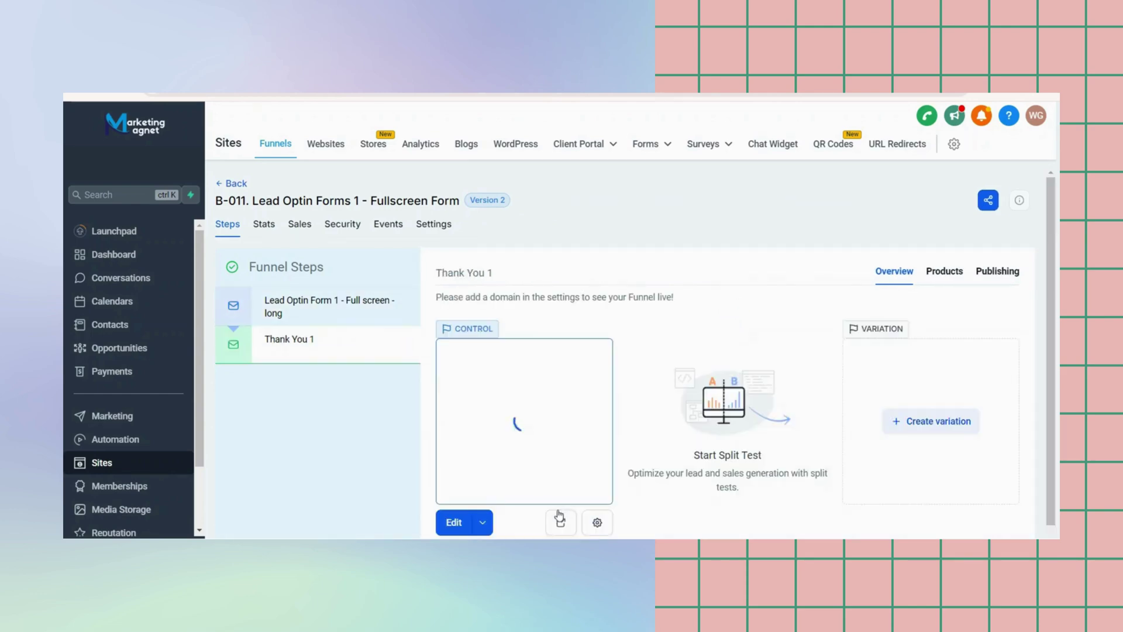
{"action": "left_click", "coordinate": [560, 524]}
Examine the full-screen lead opt-in page and its thank-you page from top to bottom
{"action": "scroll", "coordinate": [652, 378], "scroll_direction": "down", "scroll_amount": 1}
{"action": "scroll", "coordinate": [652, 378], "scroll_direction": "down", "scroll_amount": 10}
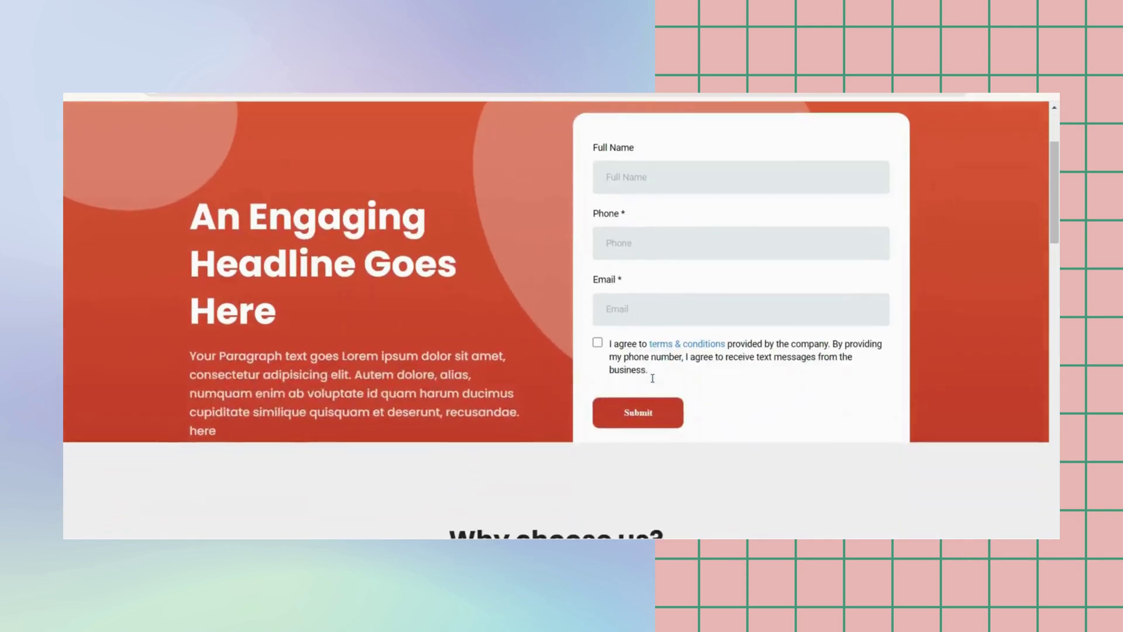
{"action": "scroll", "coordinate": [633, 362], "scroll_direction": "down", "scroll_amount": 10}
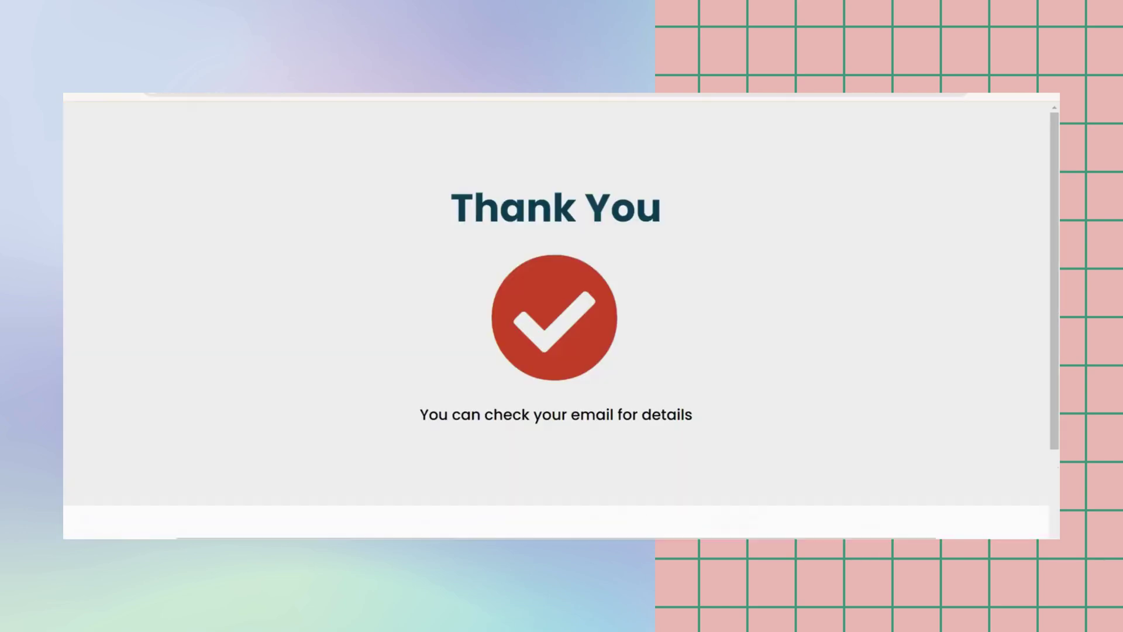
{"action": "scroll", "coordinate": [626, 376], "scroll_direction": "down", "scroll_amount": 3}
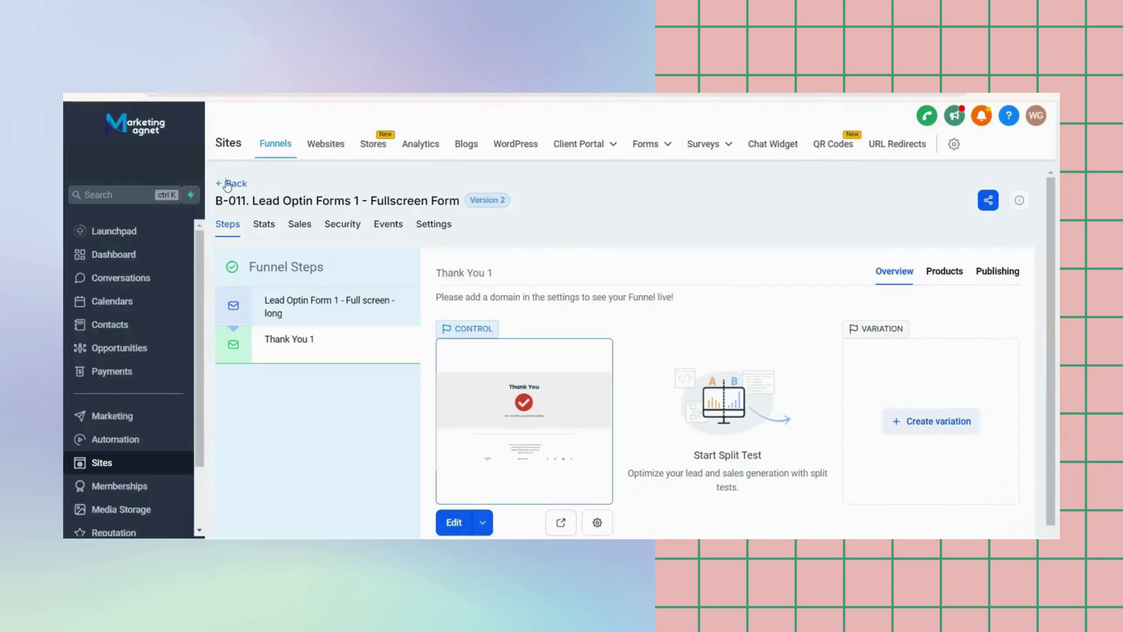
Return to the Lead Form Automations folder, open the B-011. Lead Optin Forms 2 - Testimonial funnel and preview its opt-in and Thank You 2 pages
{"action": "key", "text": "alt+Left"}
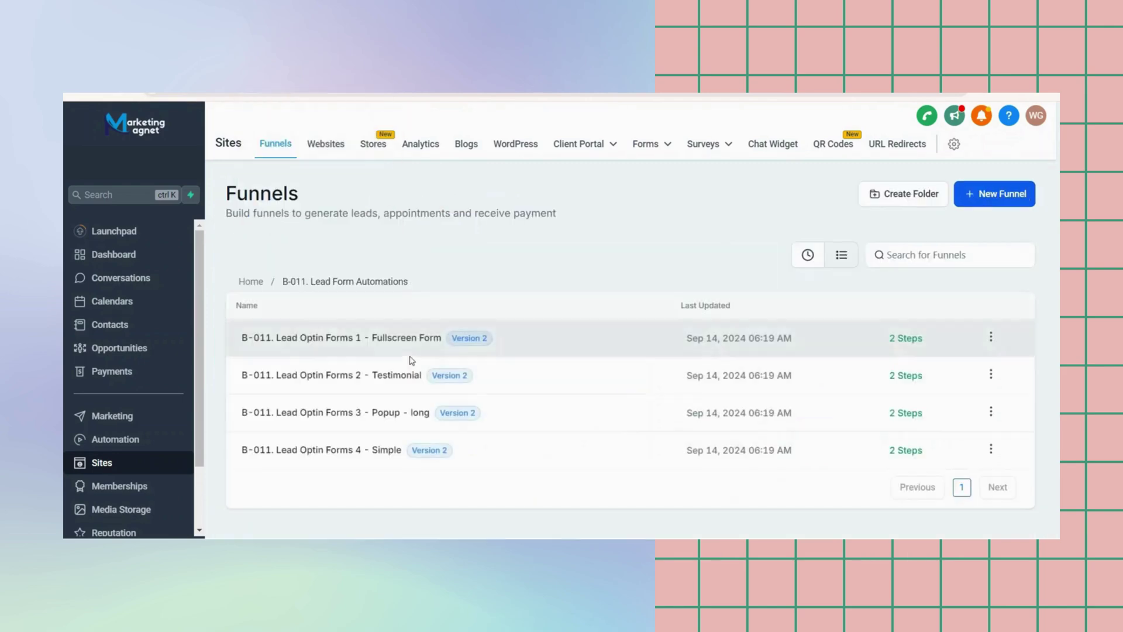
{"action": "left_click", "coordinate": [365, 380]}
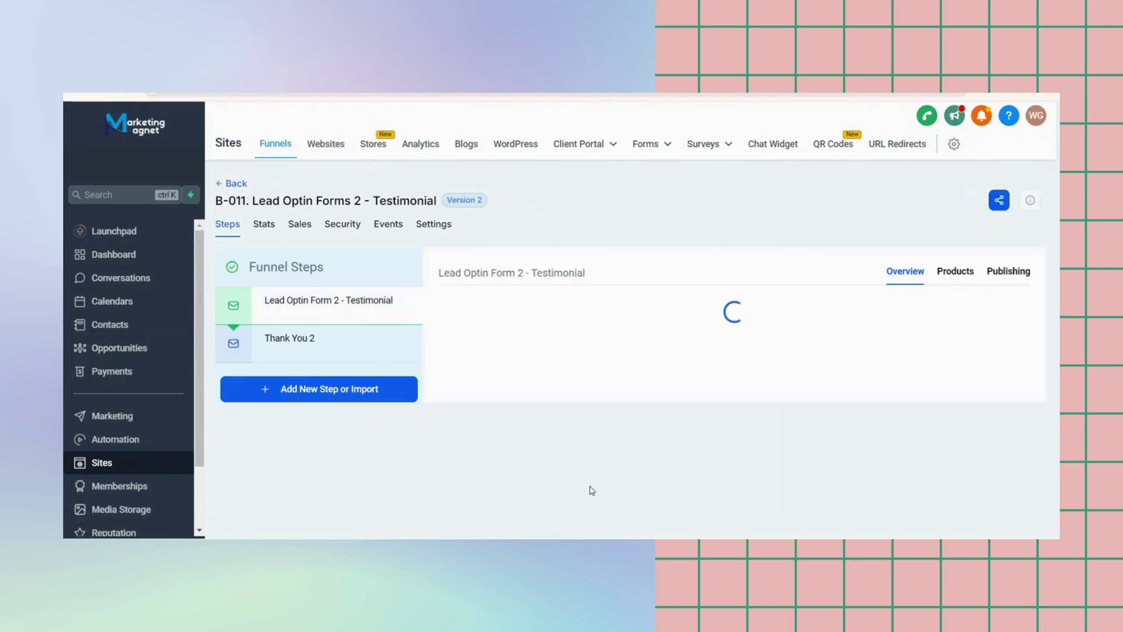
{"action": "left_click", "coordinate": [290, 339]}
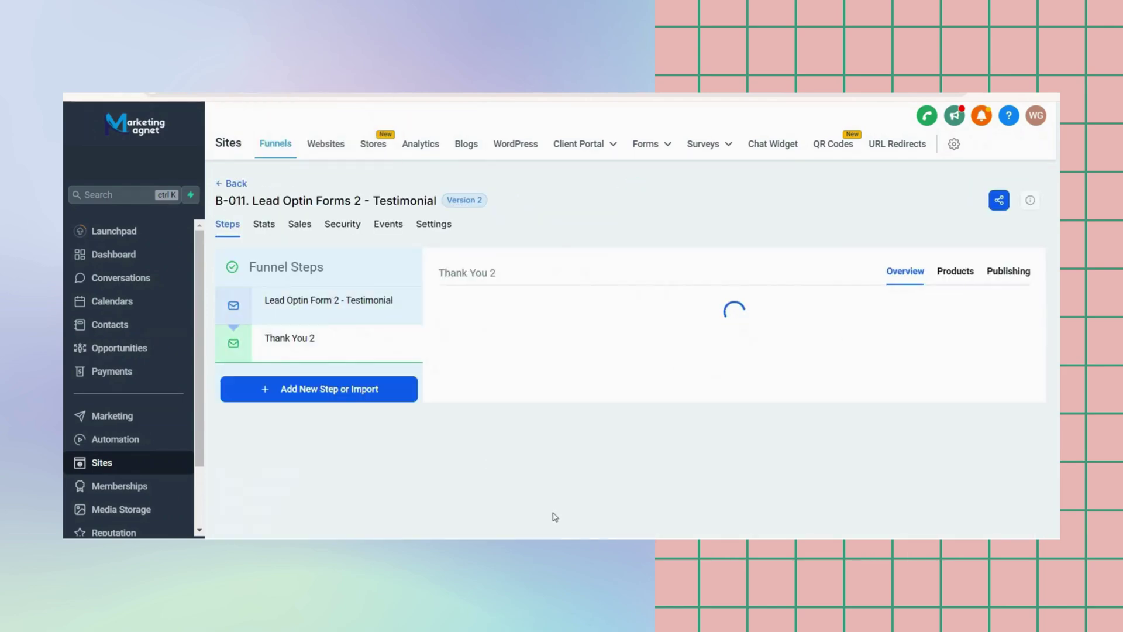
{"action": "left_click", "coordinate": [557, 522]}
Examine the testimonial opt-in page and its thank-you page, including the lead magnet description, and select all content
{"action": "scroll", "coordinate": [664, 344], "scroll_direction": "down", "scroll_amount": 5}
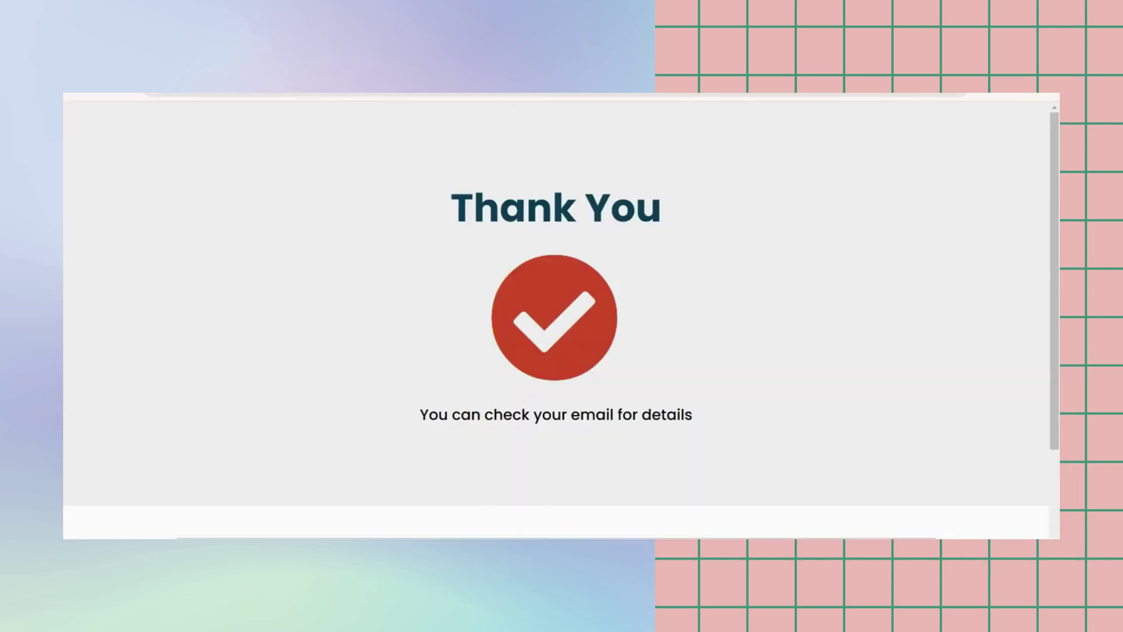
{"action": "scroll", "coordinate": [643, 286], "scroll_direction": "down", "scroll_amount": 3}
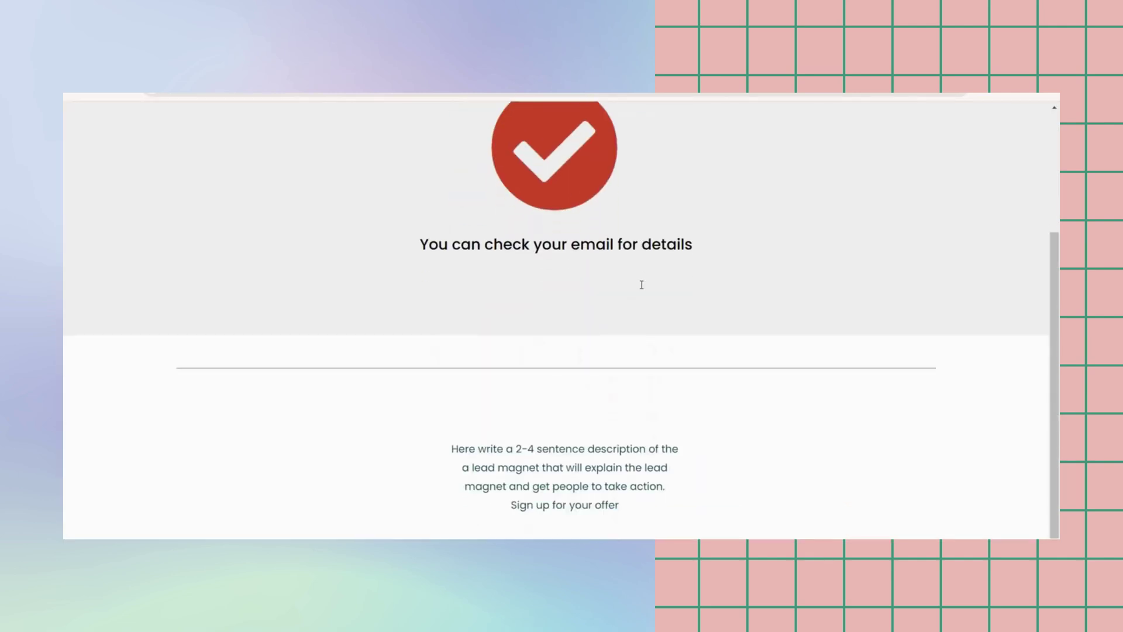
{"action": "scroll", "coordinate": [386, 301], "scroll_direction": "up", "scroll_amount": 5}
{"action": "key", "text": "ctrl+a"}
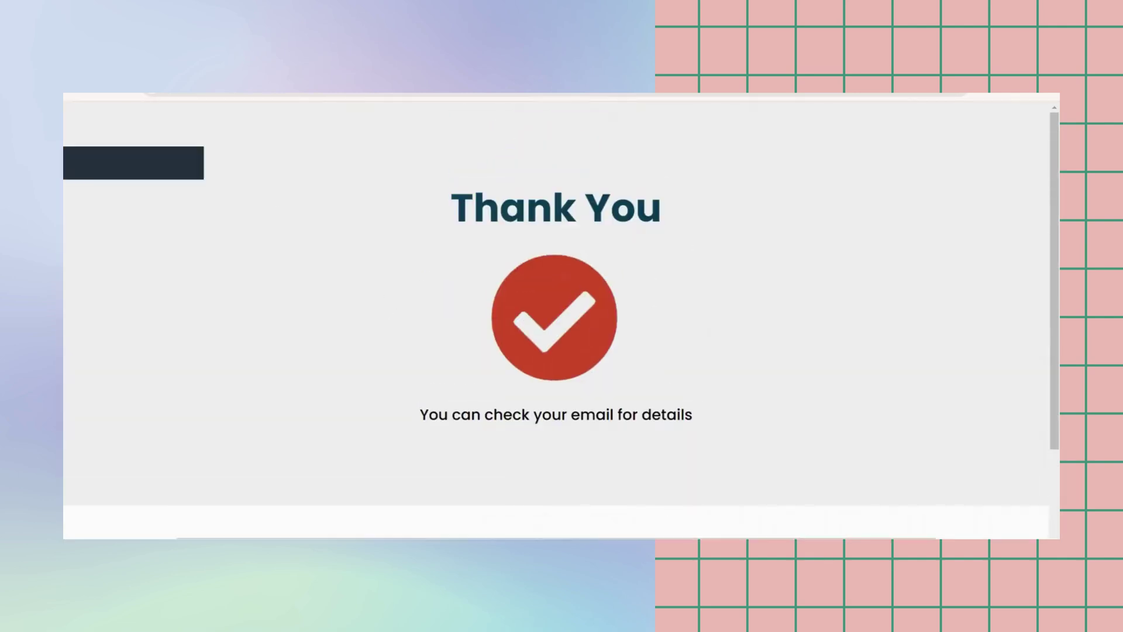
Return to the Lead Form Automations folder, open the B-011. Lead Optin Forms 3 - Popup - long funnel and preview its opt-in and Thank You 3 pages
{"action": "left_click", "coordinate": [232, 183]}
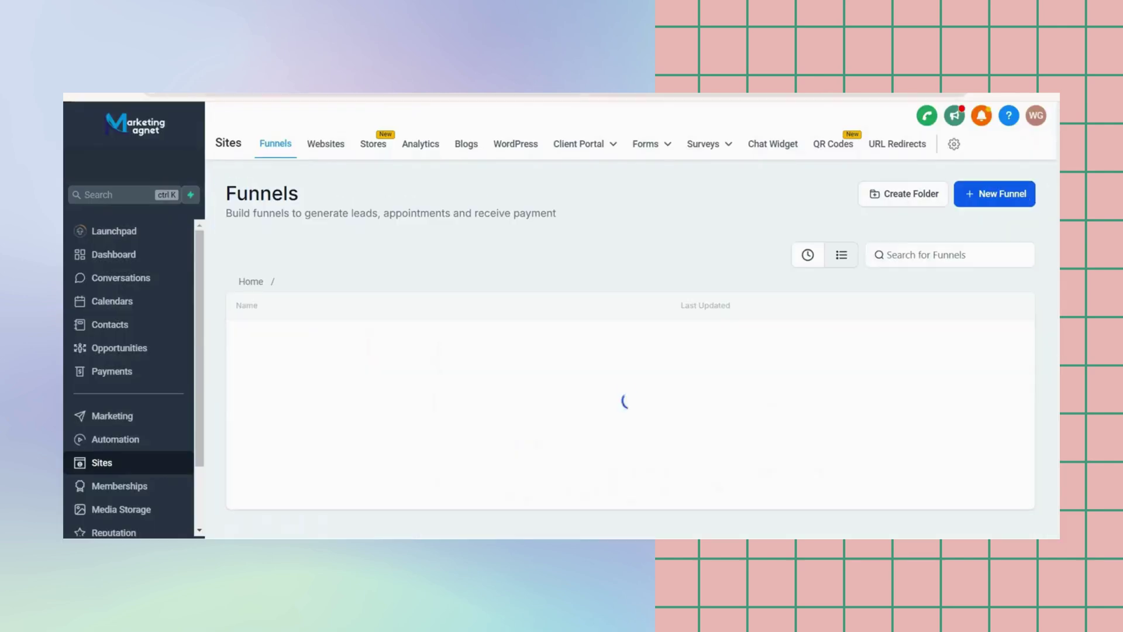
{"action": "left_click", "coordinate": [361, 417]}
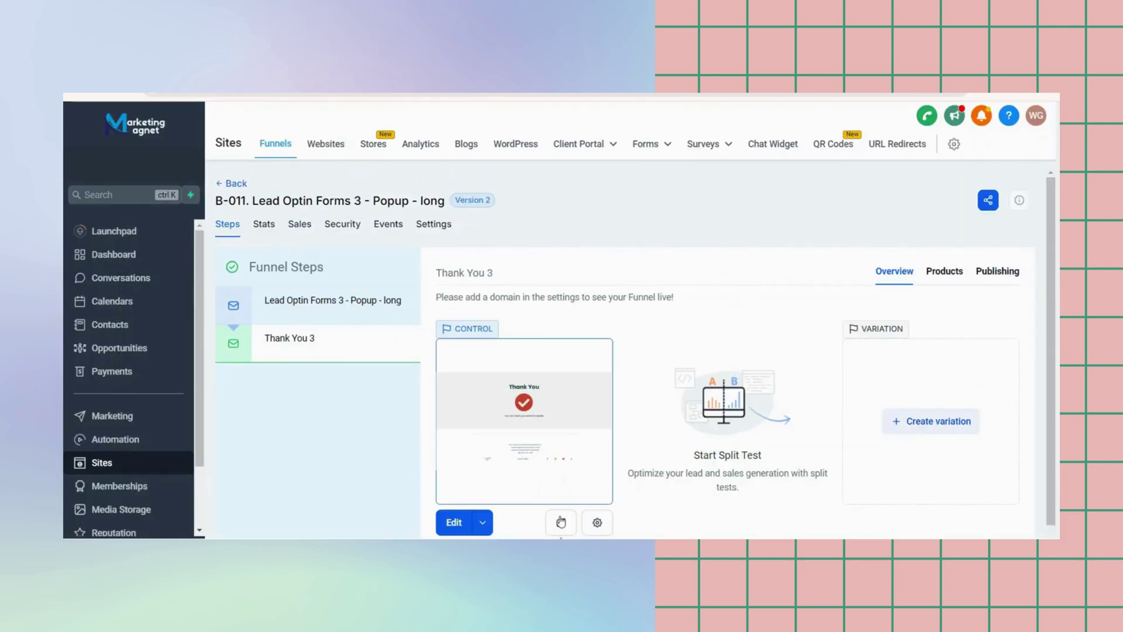
{"action": "left_click", "coordinate": [562, 522]}
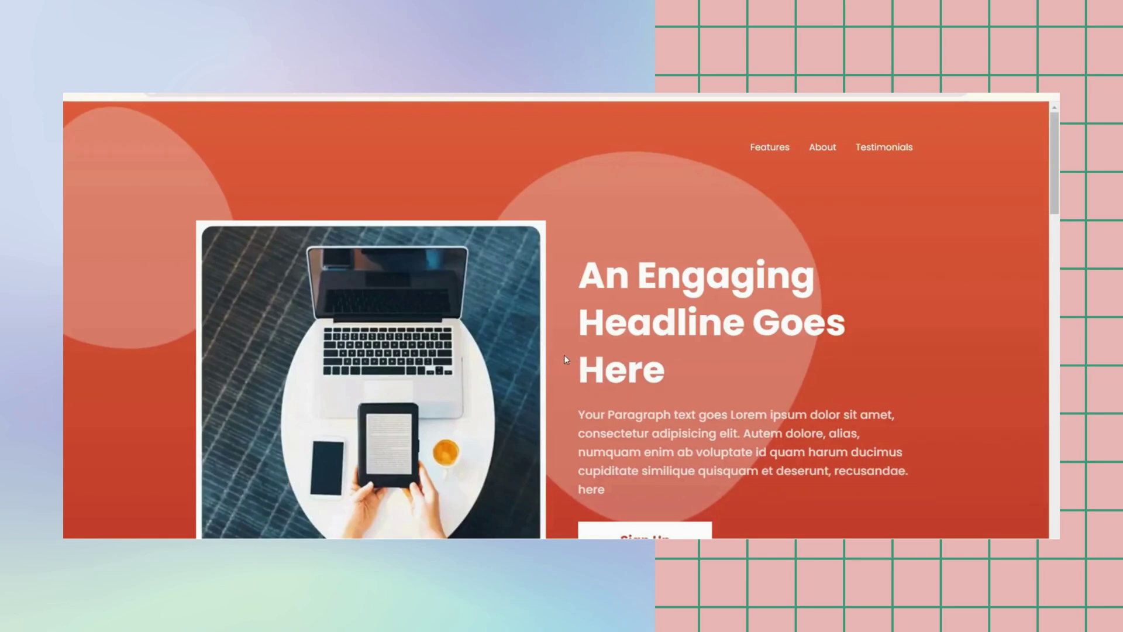
Examine the long popup opt-in page, including its benefits and testimonial sections, and its thank-you page
{"action": "scroll", "coordinate": [565, 363], "scroll_direction": "down", "scroll_amount": 1}
{"action": "scroll", "coordinate": [565, 366], "scroll_direction": "down", "scroll_amount": 10}
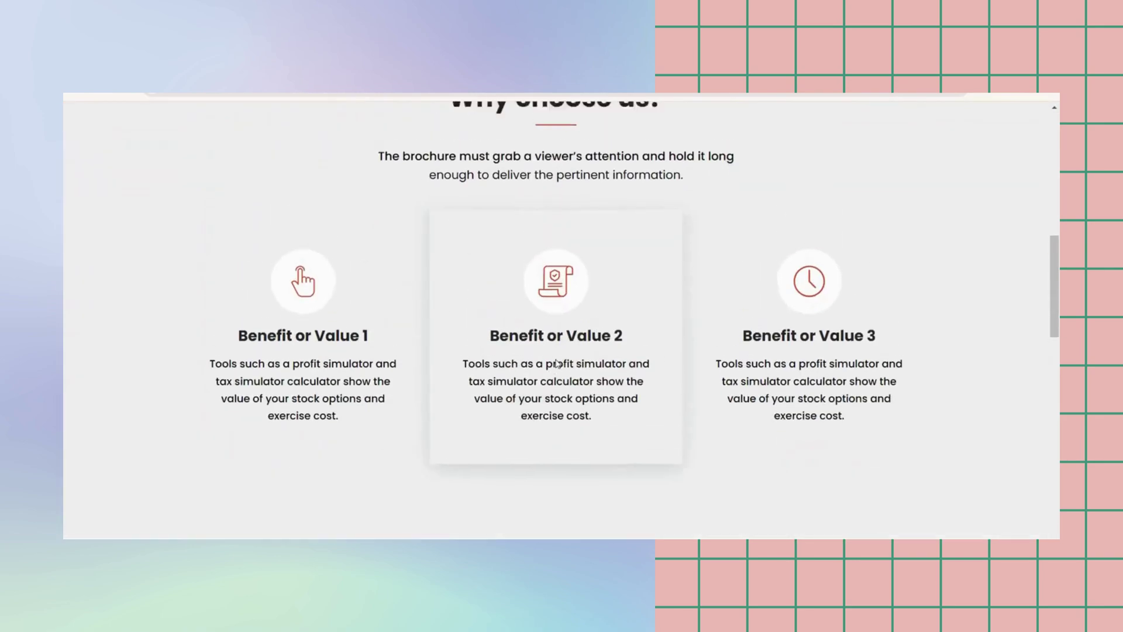
{"action": "scroll", "coordinate": [553, 361], "scroll_direction": "down", "scroll_amount": 8}
{"action": "scroll", "coordinate": [553, 362], "scroll_direction": "up", "scroll_amount": 3}
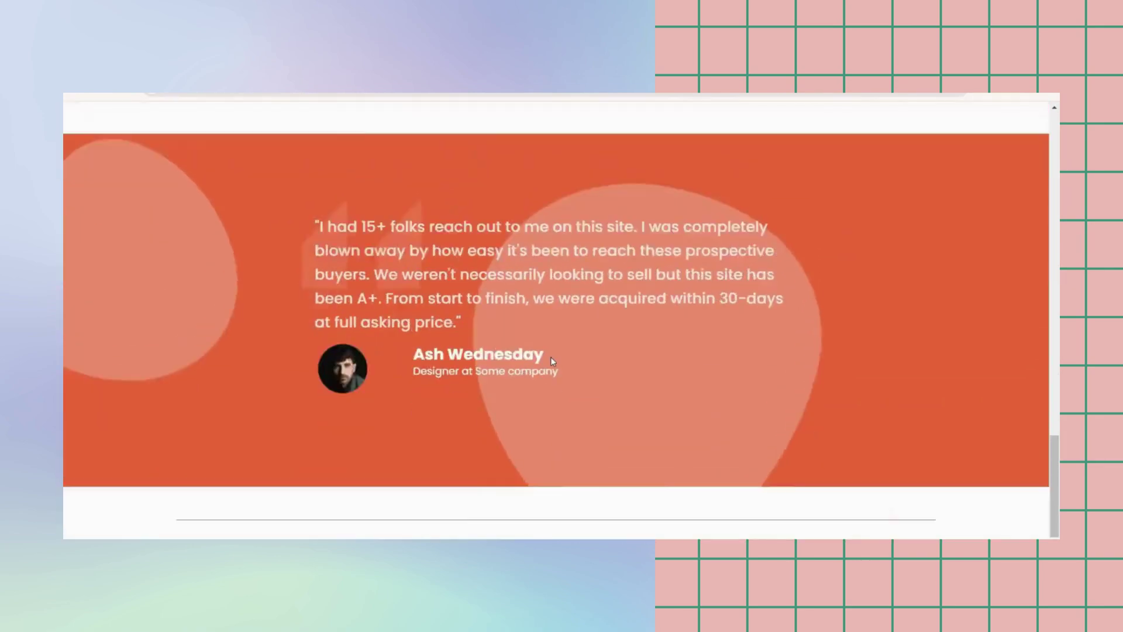
{"action": "scroll", "coordinate": [553, 361], "scroll_direction": "down", "scroll_amount": 3}
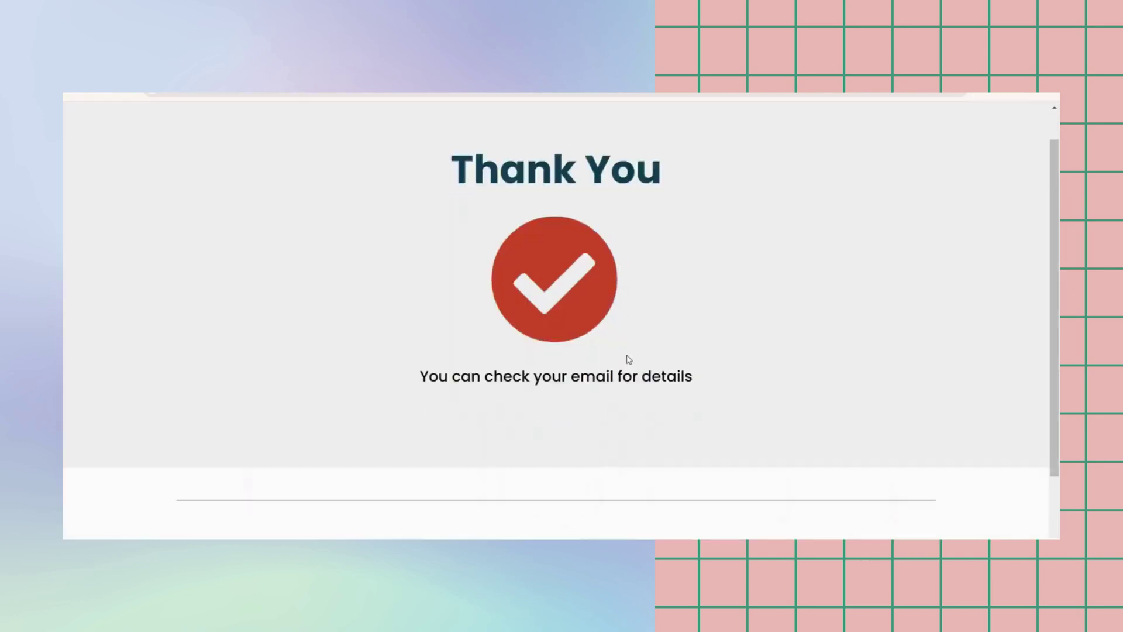
{"action": "scroll", "coordinate": [627, 358], "scroll_direction": "down", "scroll_amount": 2}
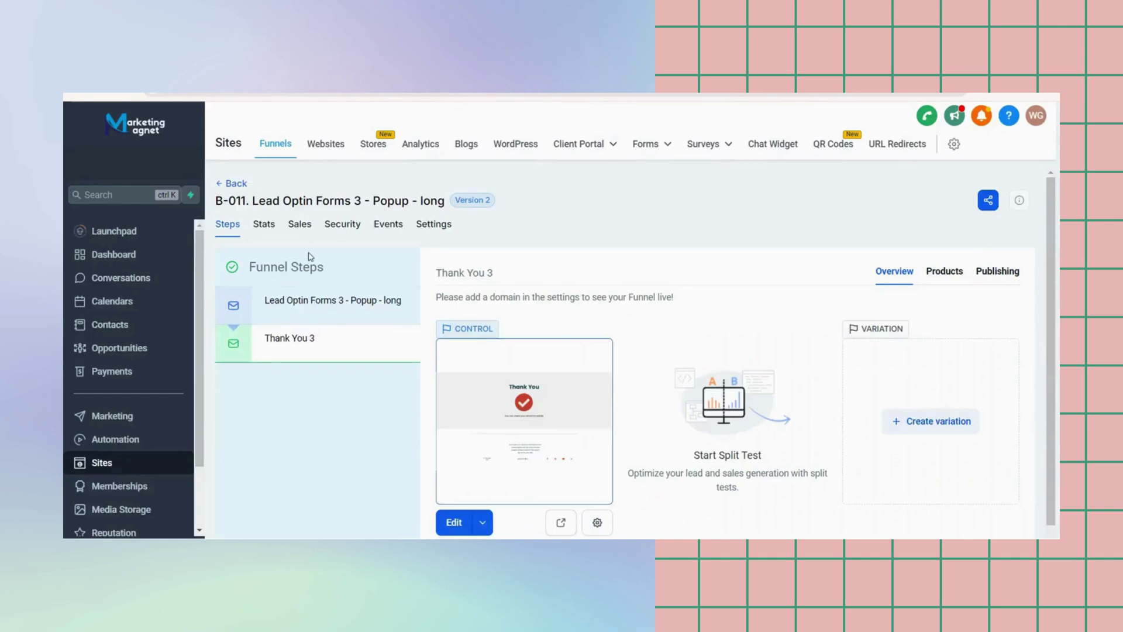
Open the B-011. Lead Optin Forms 4 - Simple funnel from the Lead Form Automations folder and review its previewed opt-in and Thank You 4 pages
{"action": "left_click", "coordinate": [242, 183]}
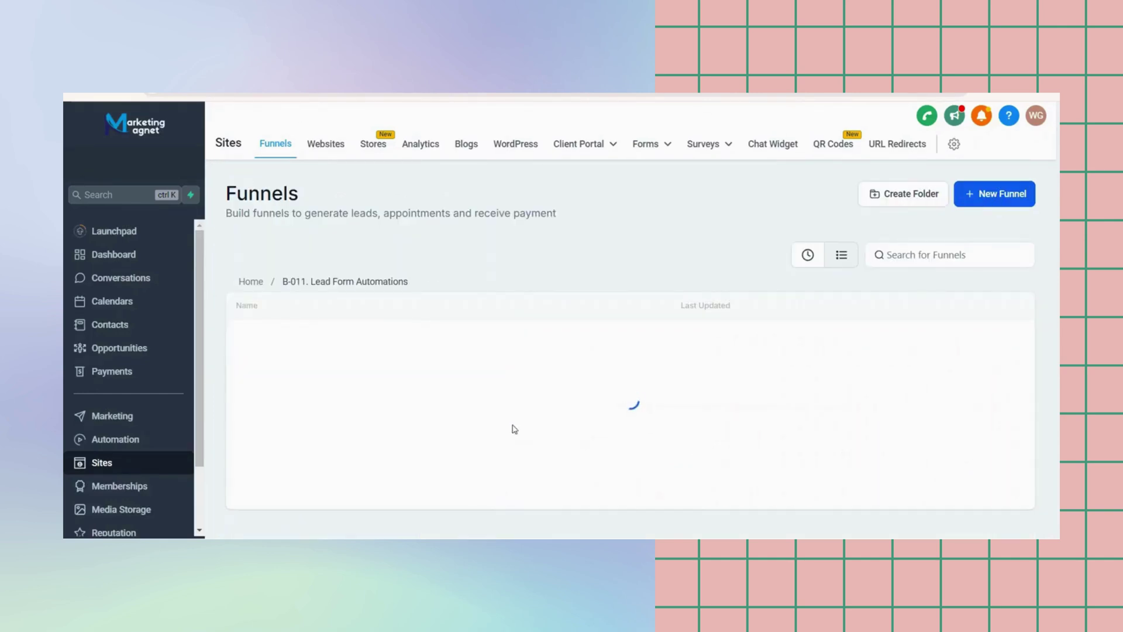
{"action": "left_click", "coordinate": [372, 450]}
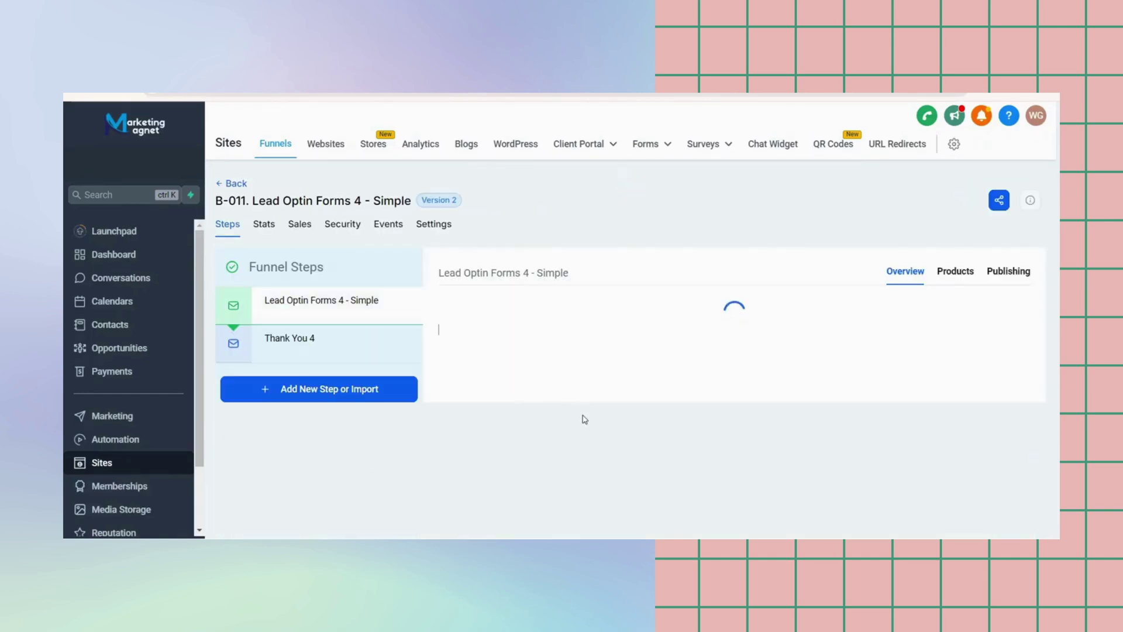
{"action": "left_click", "coordinate": [358, 355]}
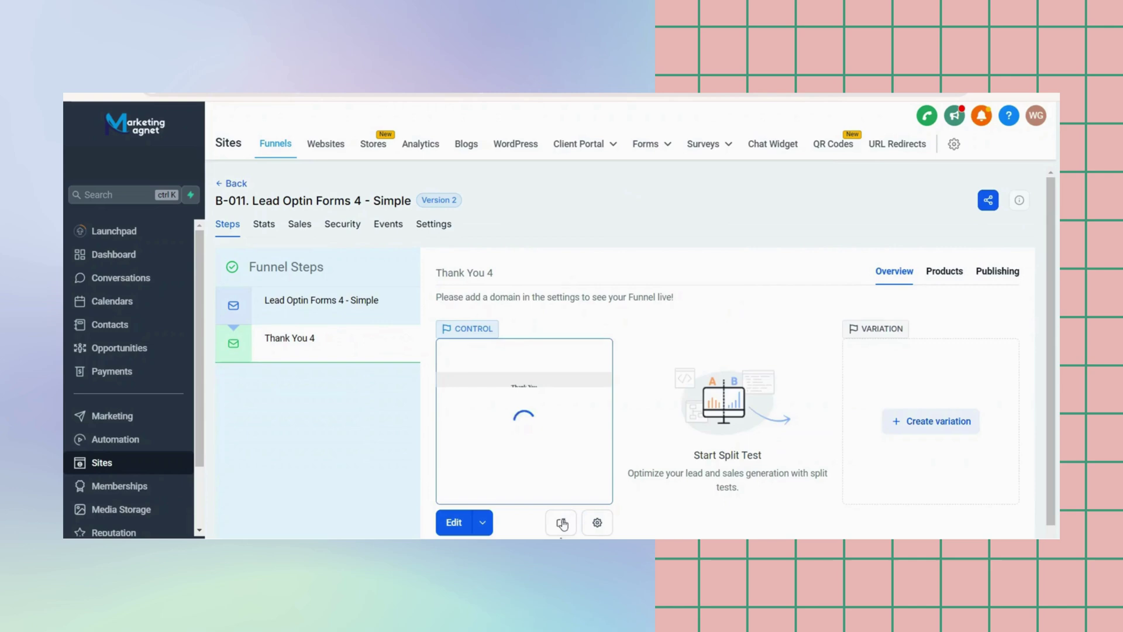
{"action": "left_click", "coordinate": [561, 523]}
{"action": "scroll", "coordinate": [651, 350], "scroll_direction": "down", "scroll_amount": 4}
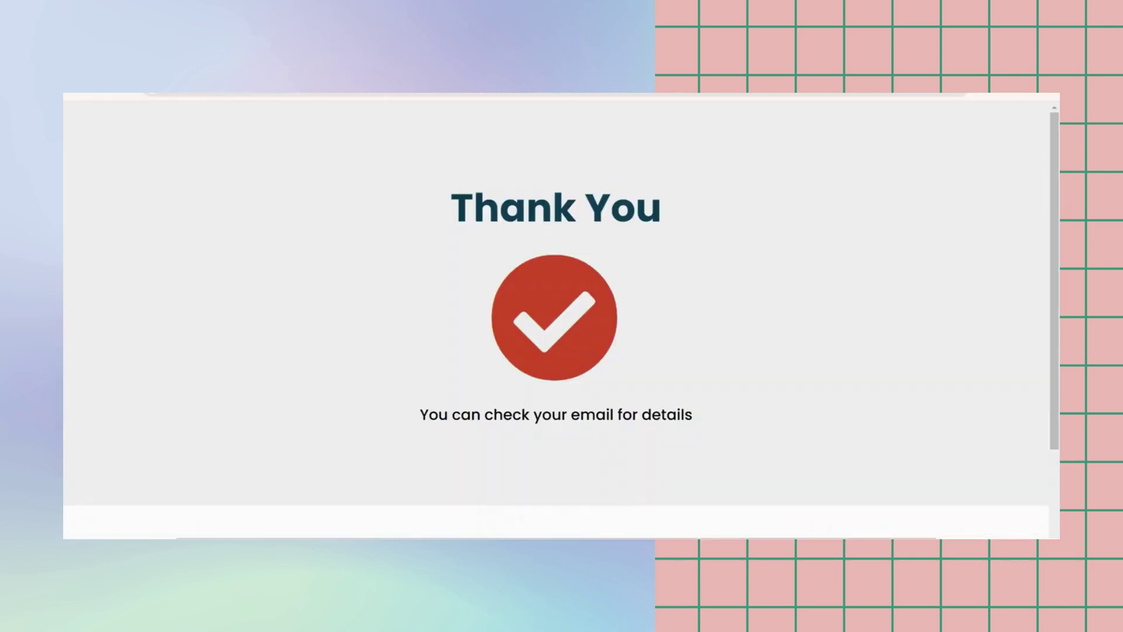
{"action": "scroll", "coordinate": [635, 309], "scroll_direction": "down", "scroll_amount": 5}
{"action": "left_click", "coordinate": [281, 97]}
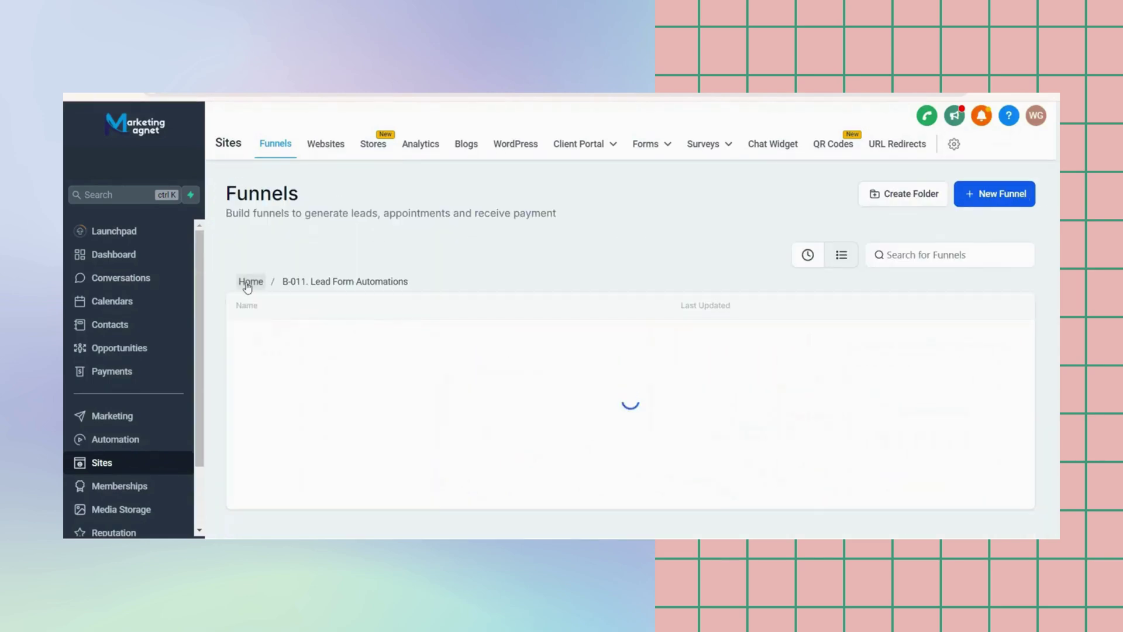
From the funnels home list, open the B-015. Email Subscription Management Pages funnel in the Subscription Preferences folder and preview its email unsubscribe page
{"action": "left_click", "coordinate": [247, 283]}
{"action": "scroll", "coordinate": [451, 406], "scroll_direction": "down", "scroll_amount": 3}
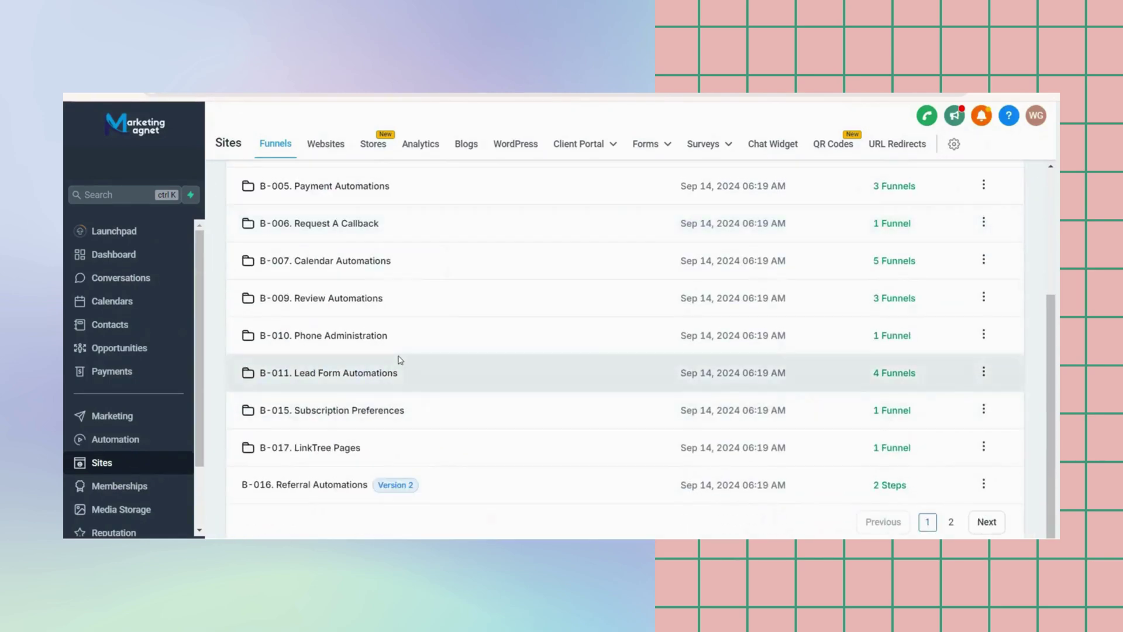
{"action": "left_click", "coordinate": [364, 410]}
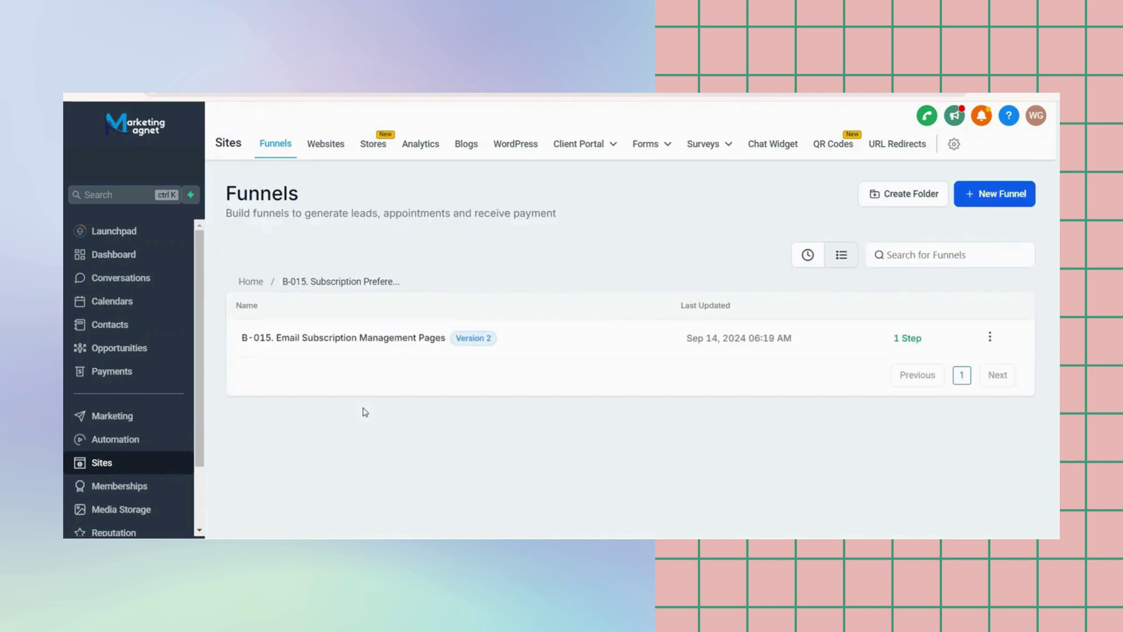
{"action": "left_click", "coordinate": [366, 339]}
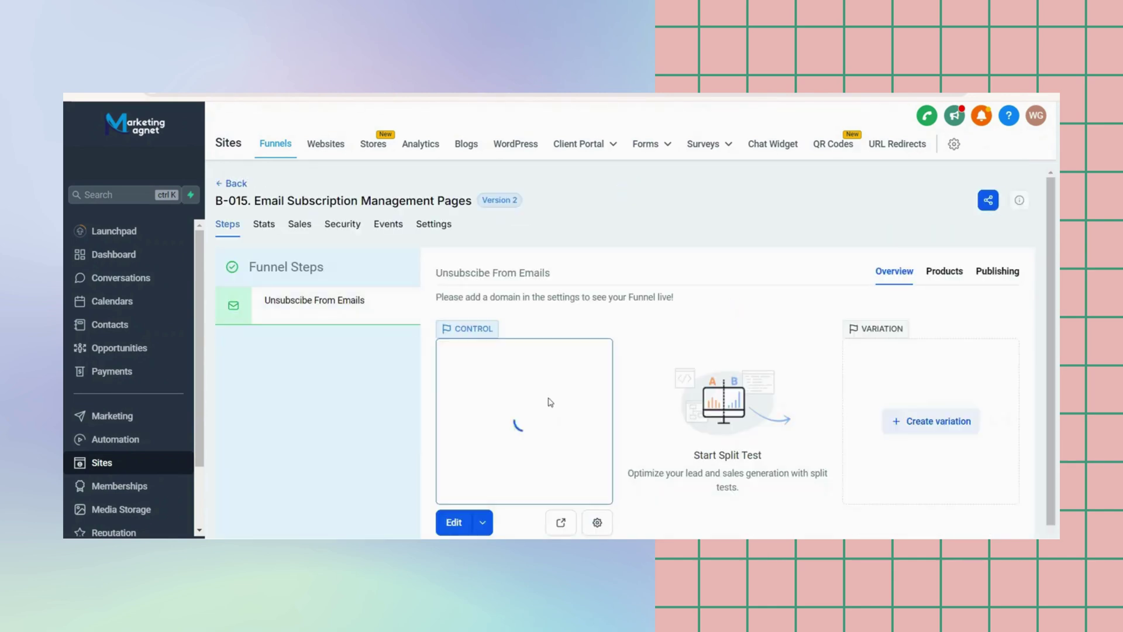
{"action": "left_click", "coordinate": [500, 358]}
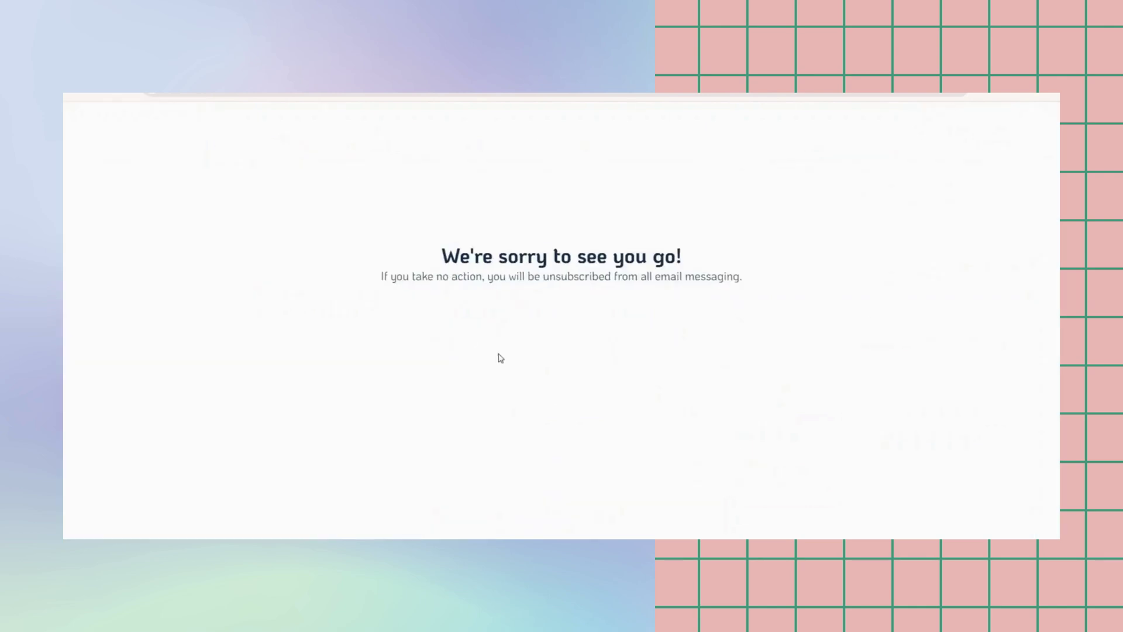
{"action": "key", "text": "ctrl+a"}
{"action": "key", "text": "Escape"}
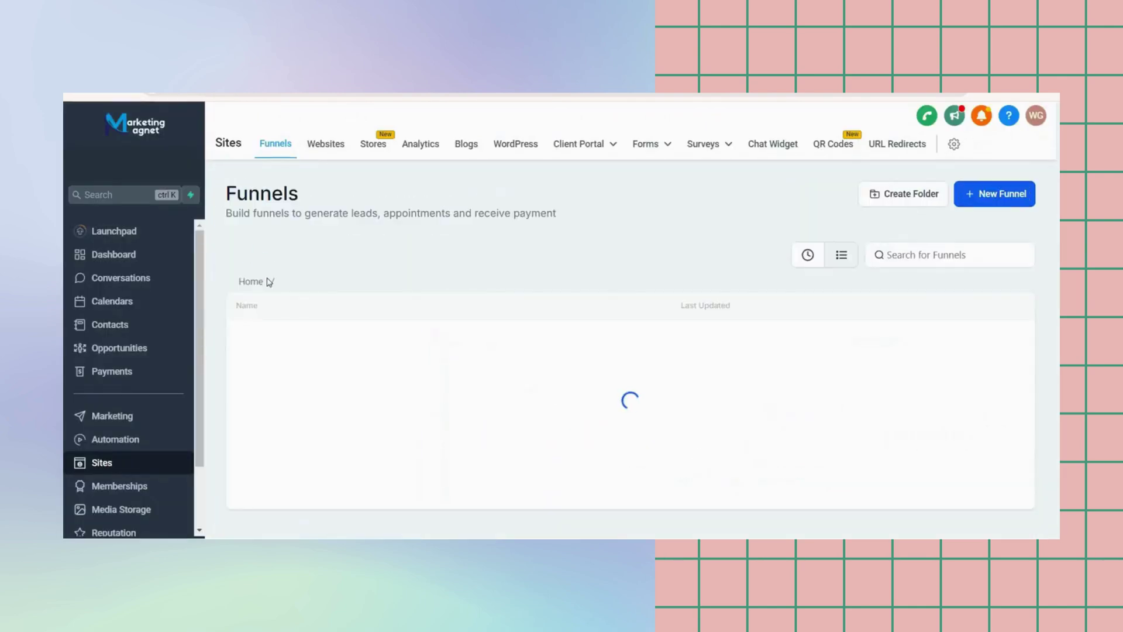
Open the B-017. Linktree Pages funnel from its folder, preview its Outline Buttons and Solid Buttons pages, and dismiss the contact form popup
{"action": "left_click", "coordinate": [251, 282]}
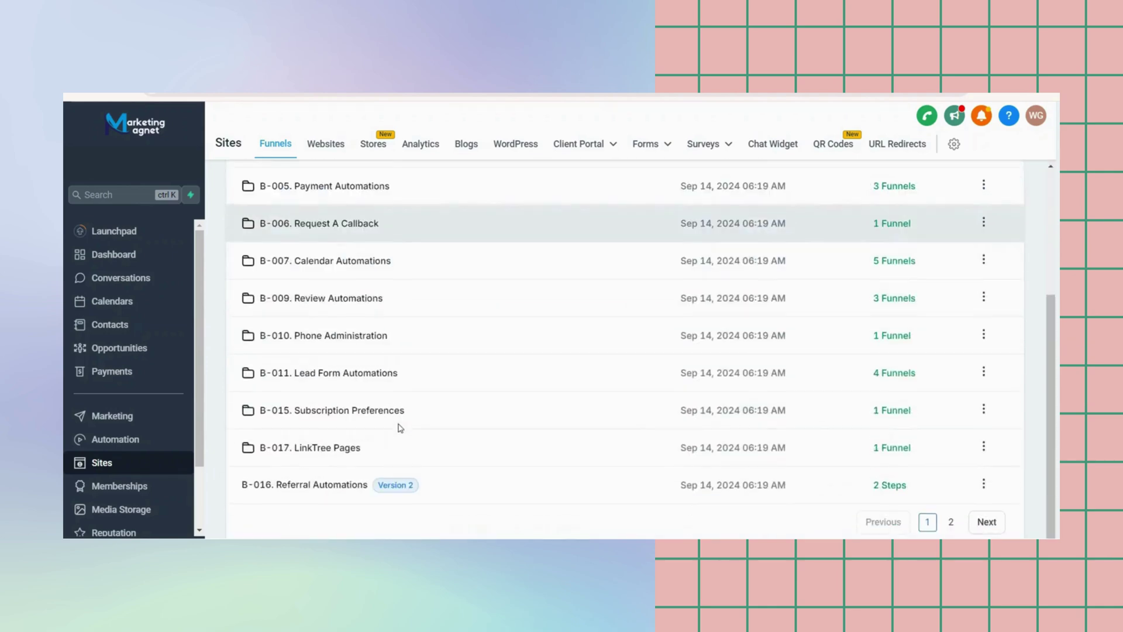
{"action": "left_click", "coordinate": [333, 446]}
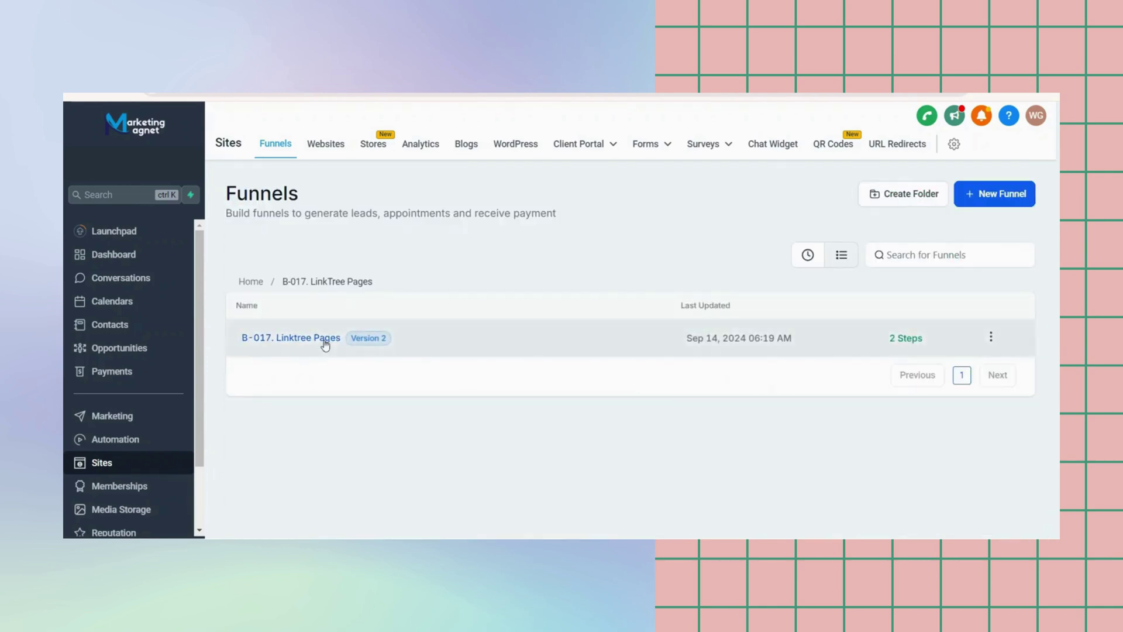
{"action": "left_click", "coordinate": [321, 341]}
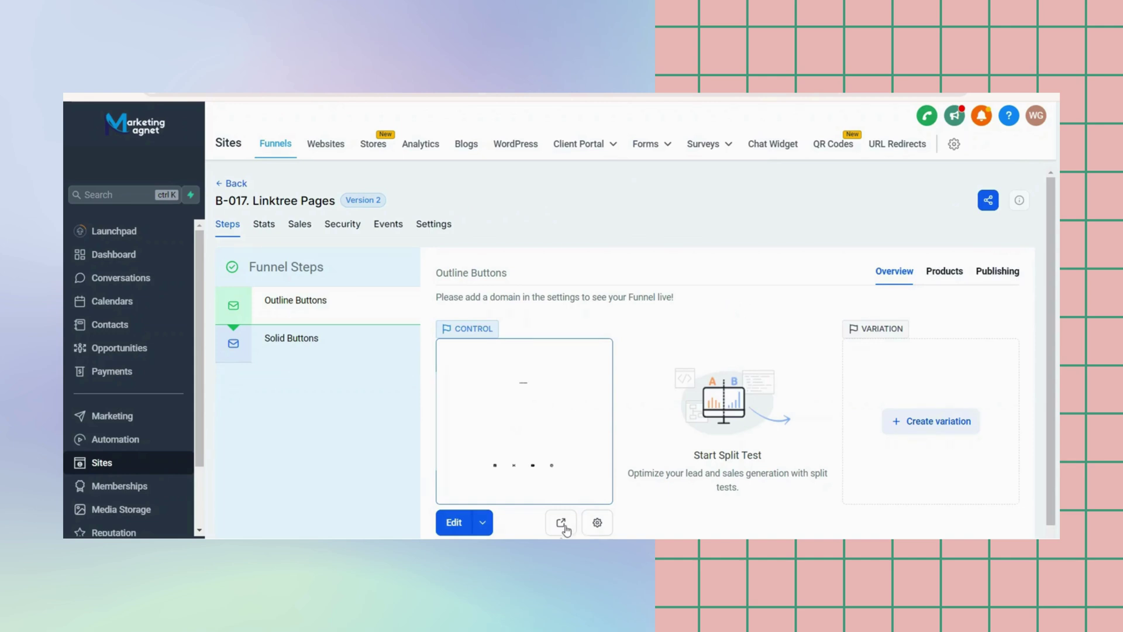
{"action": "left_click", "coordinate": [344, 354]}
{"action": "left_click", "coordinate": [560, 523]}
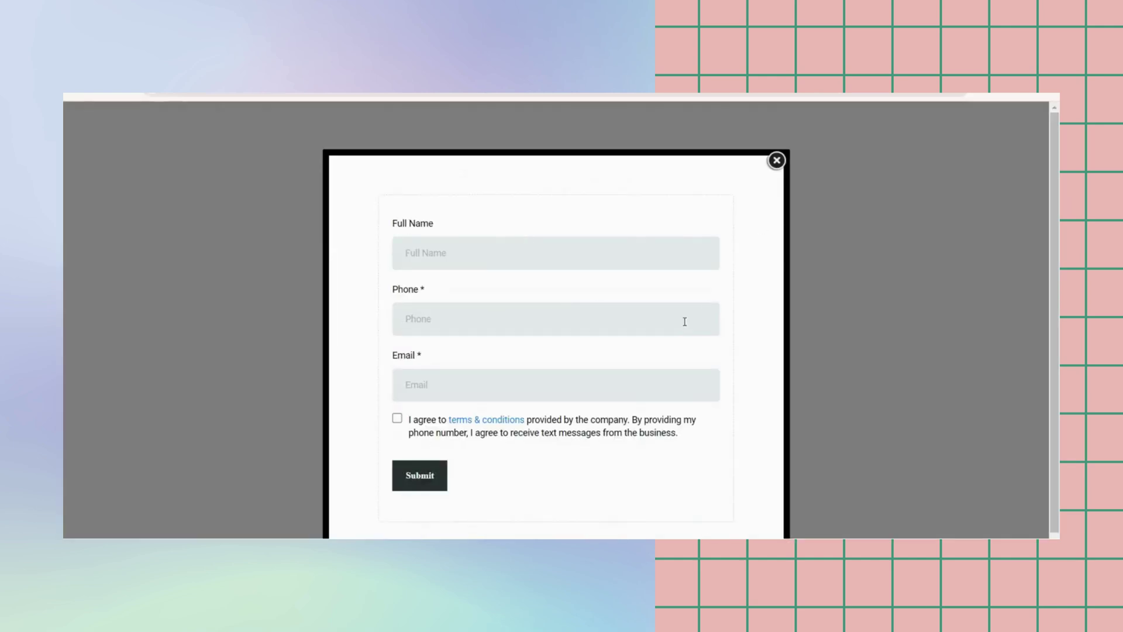
{"action": "left_click", "coordinate": [778, 120]}
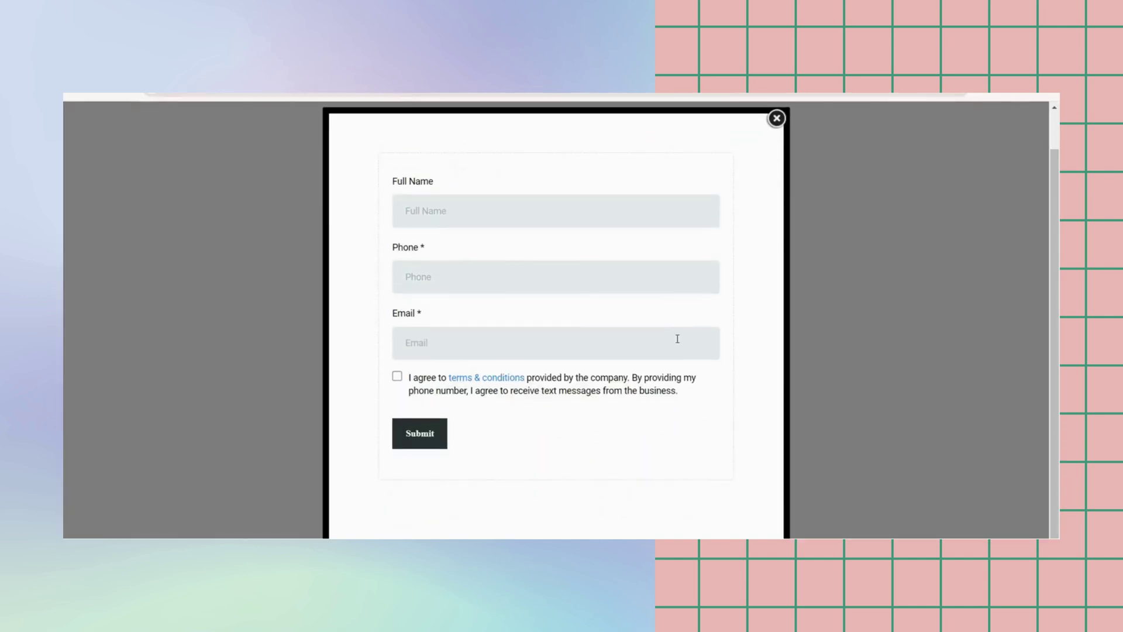
{"action": "left_click", "coordinate": [778, 120]}
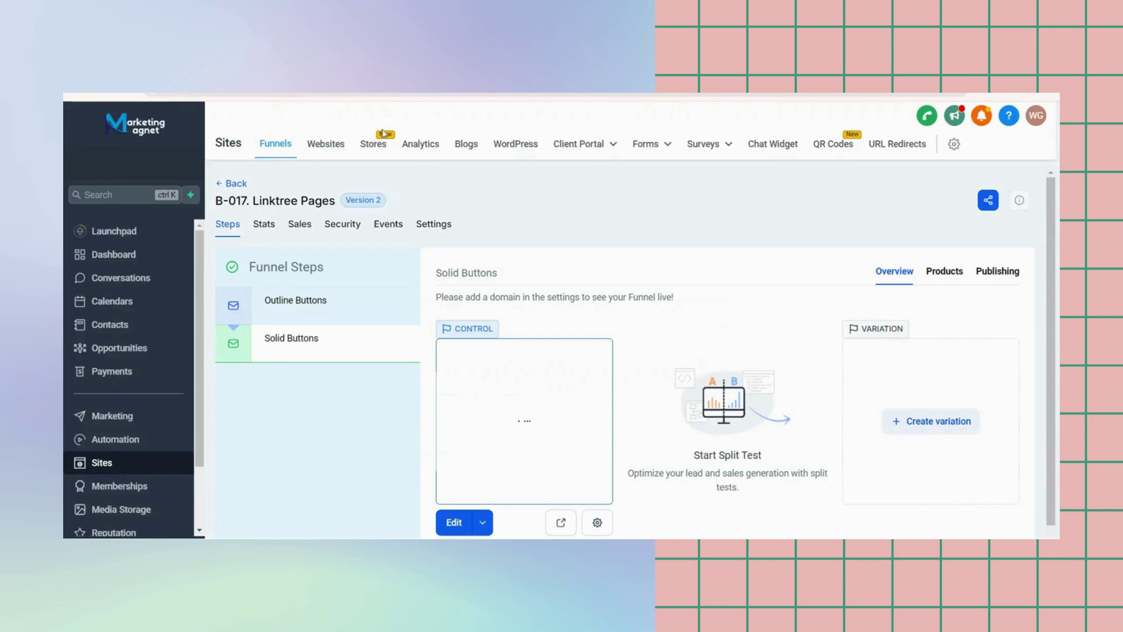
Return to the funnels home list, open the B-016. Referral Automations funnel and preview its Referral Form and Thank You pages
{"action": "left_click", "coordinate": [232, 183]}
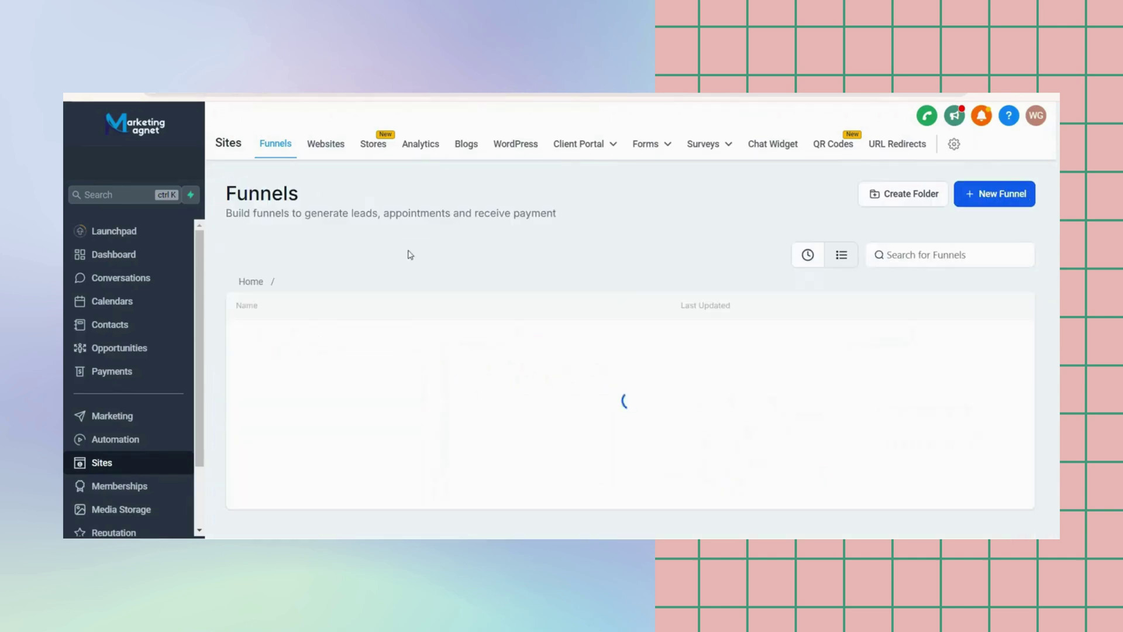
{"action": "left_click", "coordinate": [251, 282]}
{"action": "scroll", "coordinate": [404, 429], "scroll_direction": "down", "scroll_amount": 5}
{"action": "left_click", "coordinate": [351, 484]}
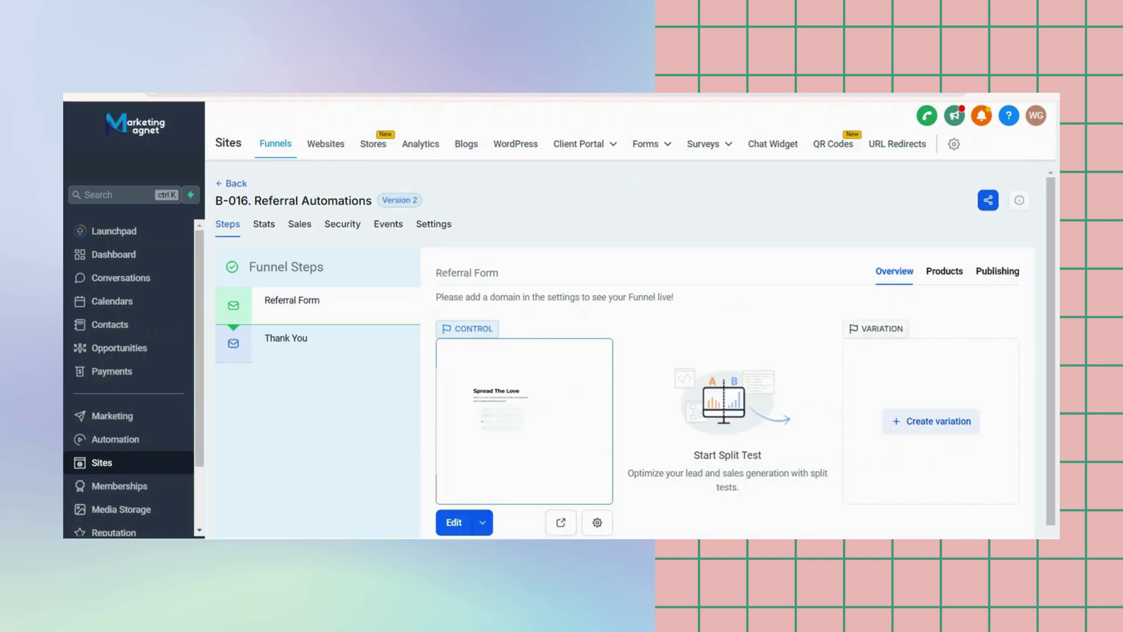
{"action": "left_click", "coordinate": [304, 346]}
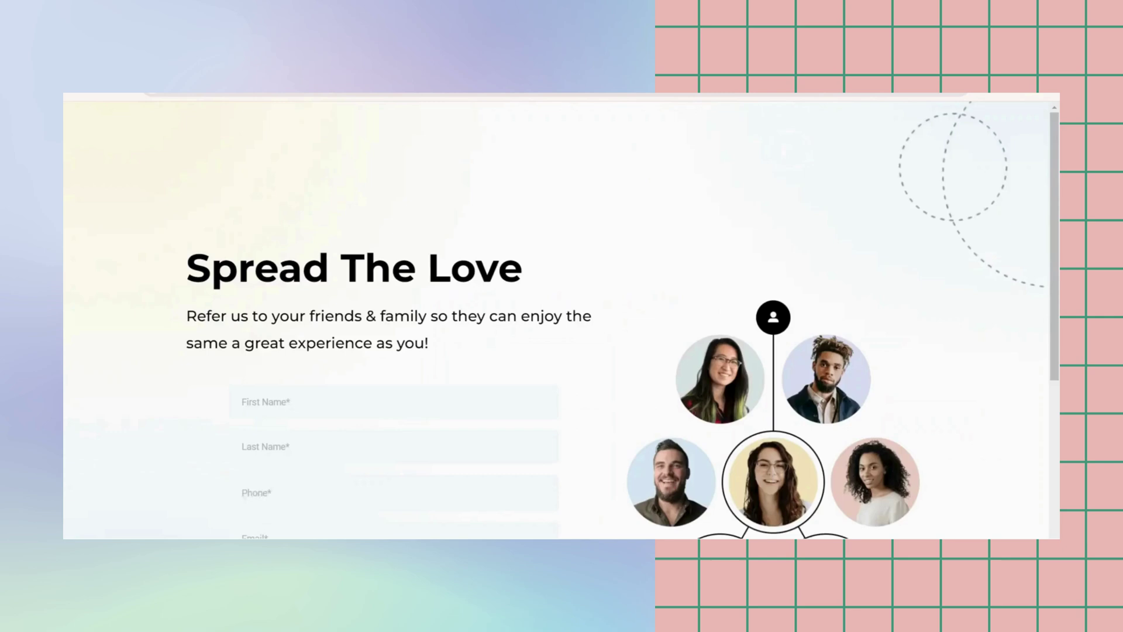
Examine the Spread The Love referral form page and its thank-you page, selecting all content on each
{"action": "scroll", "coordinate": [458, 296], "scroll_direction": "down", "scroll_amount": 5}
{"action": "scroll", "coordinate": [456, 289], "scroll_direction": "down", "scroll_amount": 3}
{"action": "scroll", "coordinate": [454, 289], "scroll_direction": "up", "scroll_amount": 5}
{"action": "key", "text": "ctrl+a"}
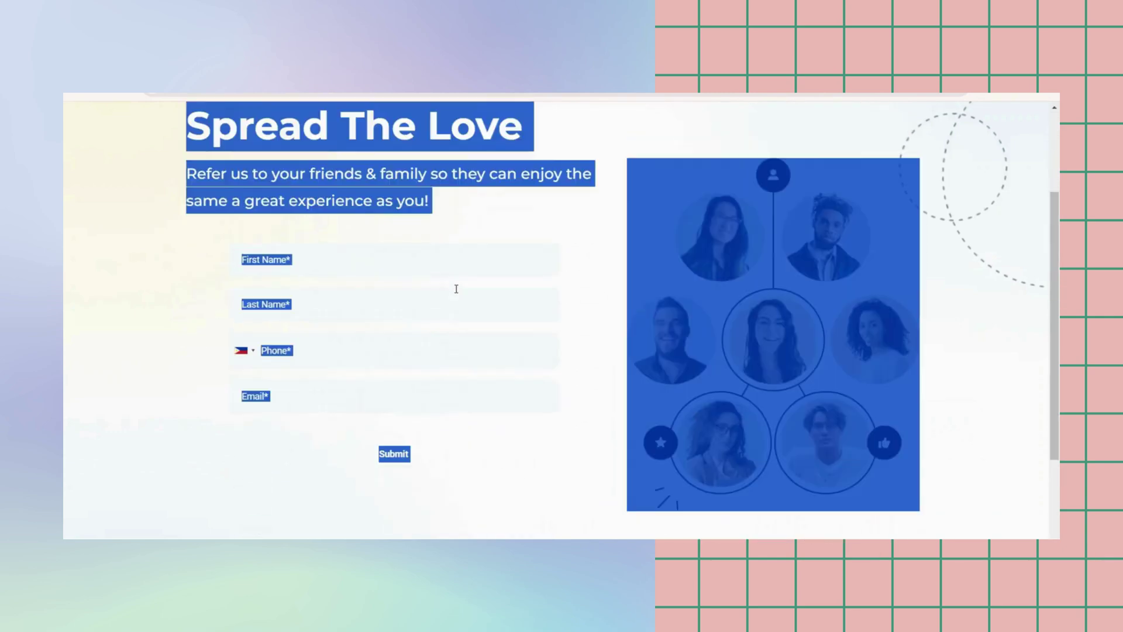
{"action": "scroll", "coordinate": [497, 380], "scroll_direction": "down", "scroll_amount": 3}
{"action": "left_click", "coordinate": [523, 417]}
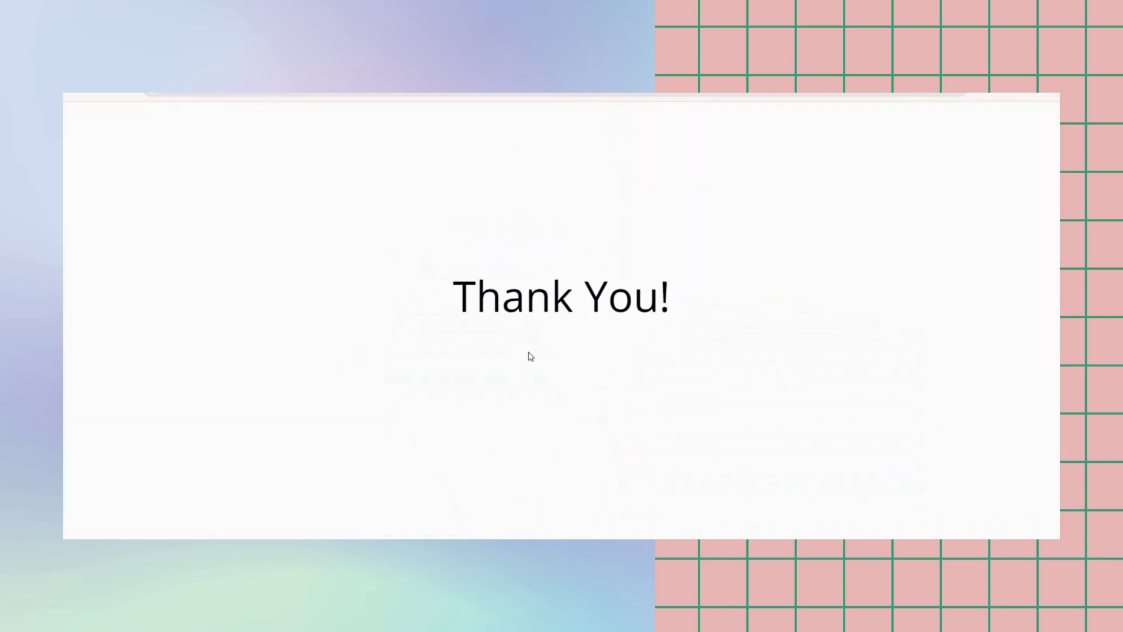
{"action": "key", "text": "ctrl+a"}
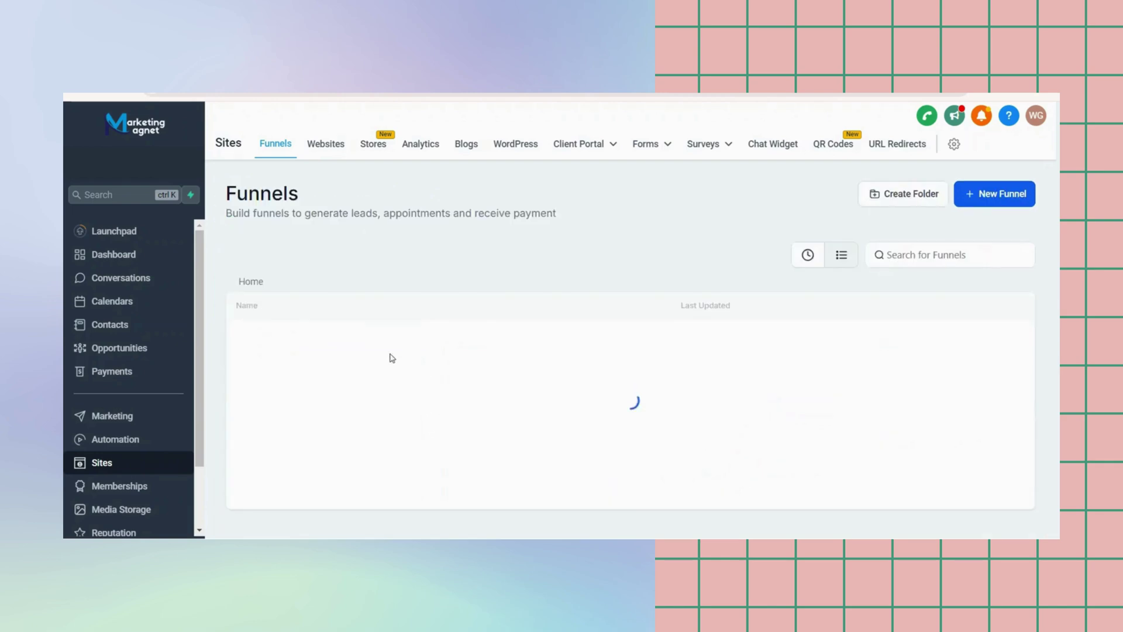
Look over the funnels home list, switch to the Websites section and open the Refund/Return Policy Website Page in the B-005. Payment Automations folder
{"action": "scroll", "coordinate": [389, 359], "scroll_direction": "down", "scroll_amount": 5}
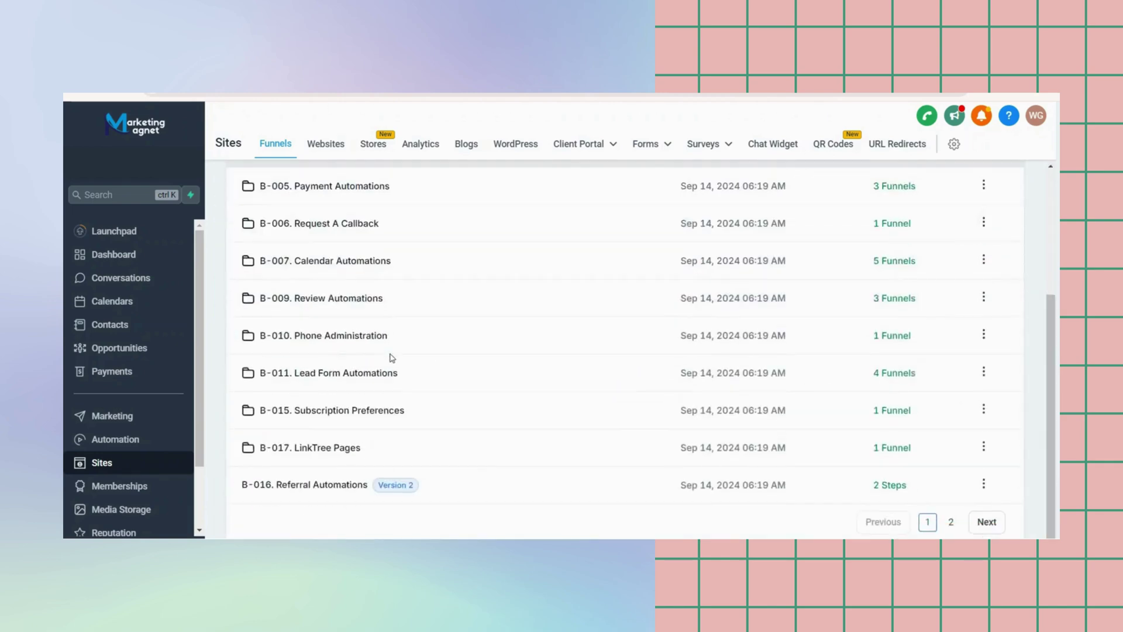
{"action": "scroll", "coordinate": [389, 358], "scroll_direction": "up", "scroll_amount": 5}
{"action": "left_click", "coordinate": [318, 145]}
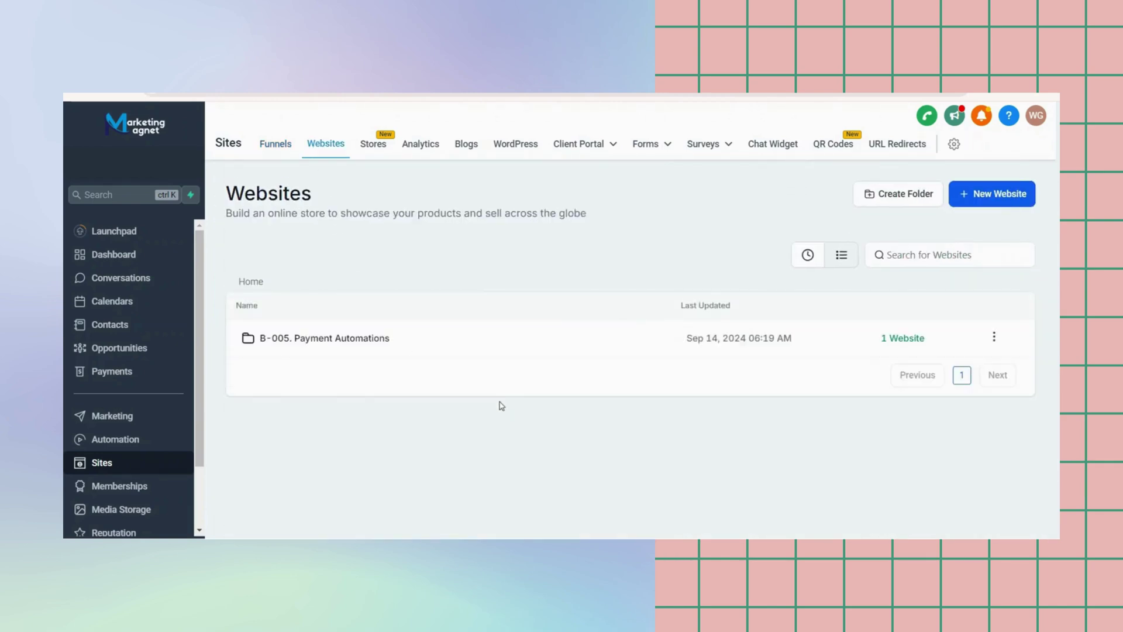
{"action": "left_click", "coordinate": [333, 341]}
{"action": "left_click", "coordinate": [426, 344]}
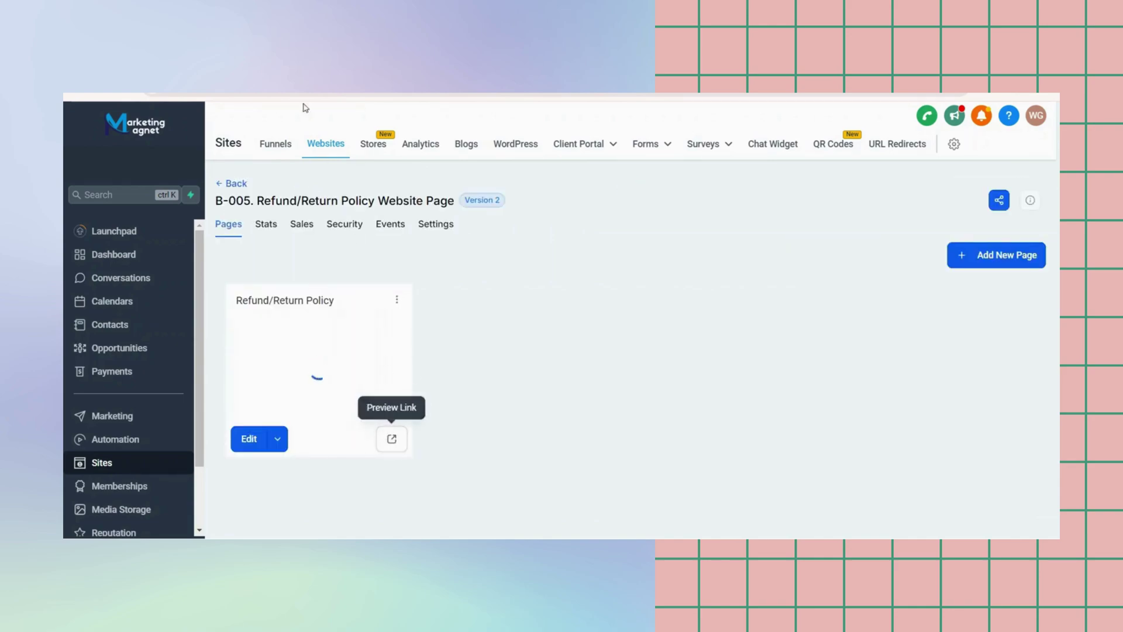
Preview the Refund/Return Policy page, read through its refund terms and return to the B-005. Payment Automations website folder
{"action": "left_click", "coordinate": [391, 439]}
{"action": "scroll", "coordinate": [514, 412], "scroll_direction": "down", "scroll_amount": 10}
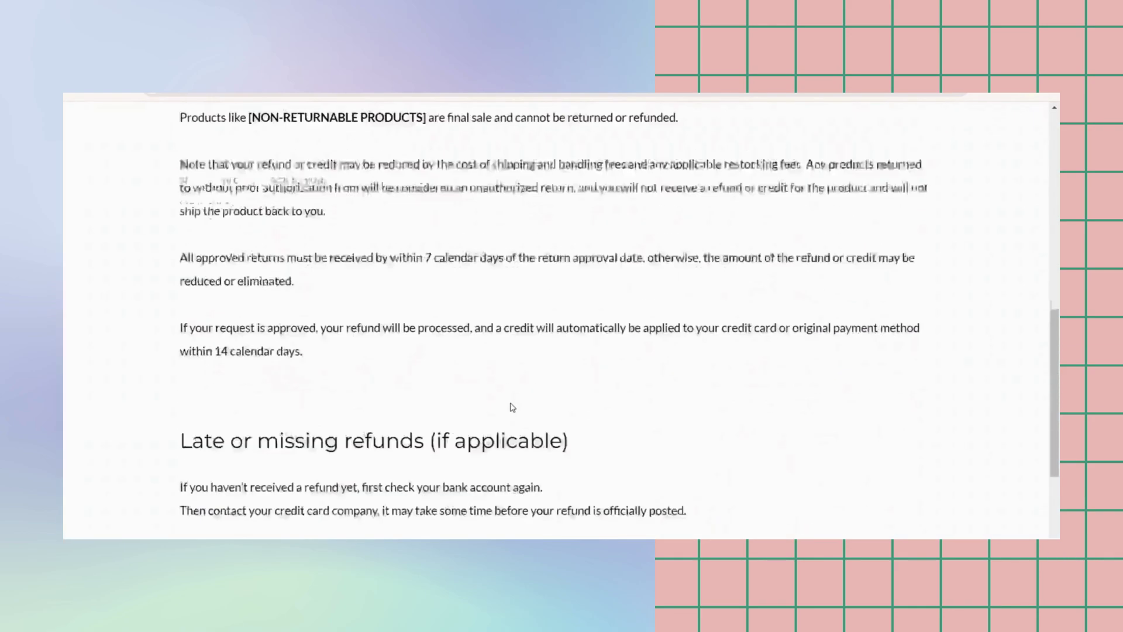
{"action": "scroll", "coordinate": [513, 404], "scroll_direction": "down", "scroll_amount": 5}
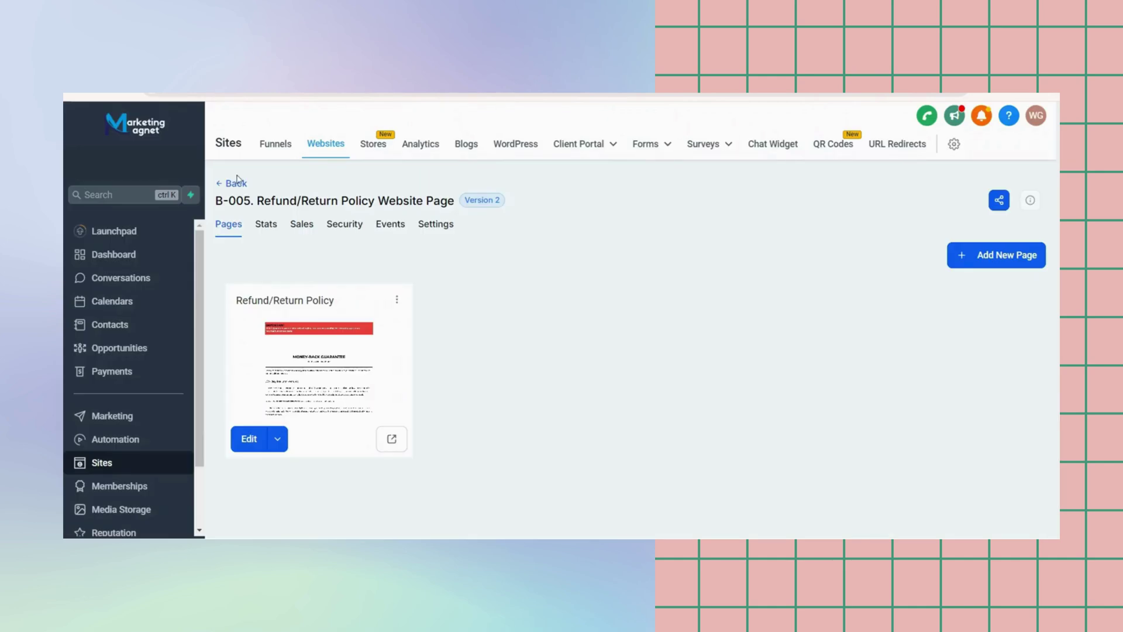
{"action": "left_click", "coordinate": [238, 183]}
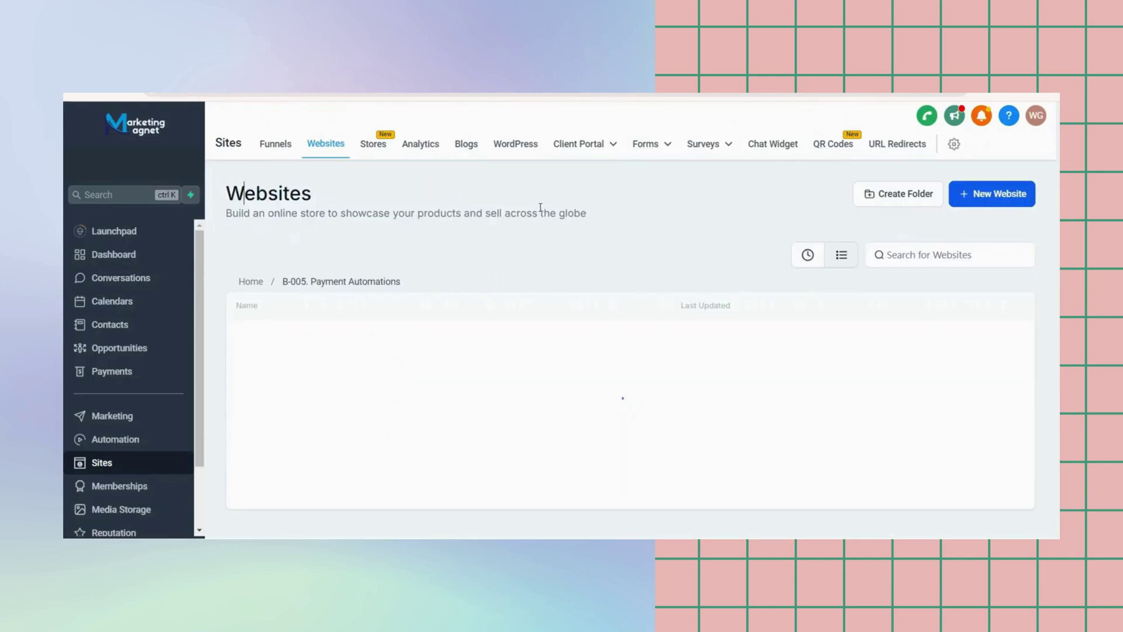
Switch to the form builder and open the B-003-WCI. Update Bad Contact Info form in the B-003. List Cleanup/MGMT folder
{"action": "mouse_move", "coordinate": [638, 151]}
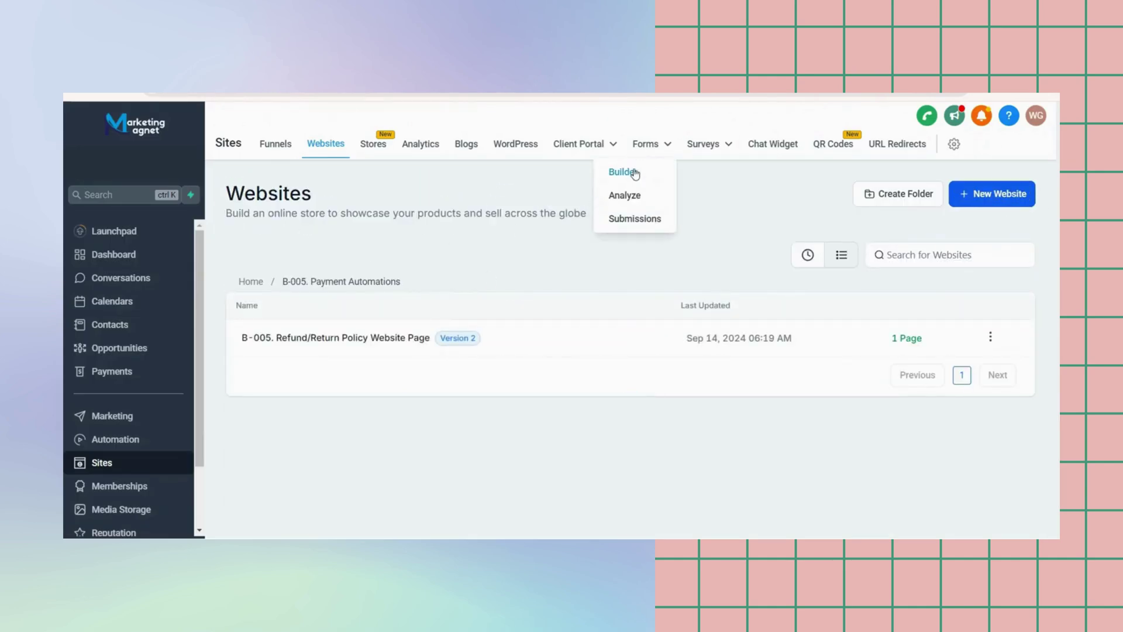
{"action": "left_click", "coordinate": [635, 174]}
{"action": "scroll", "coordinate": [519, 346], "scroll_direction": "down", "scroll_amount": 3}
{"action": "scroll", "coordinate": [368, 258], "scroll_direction": "up", "scroll_amount": 1}
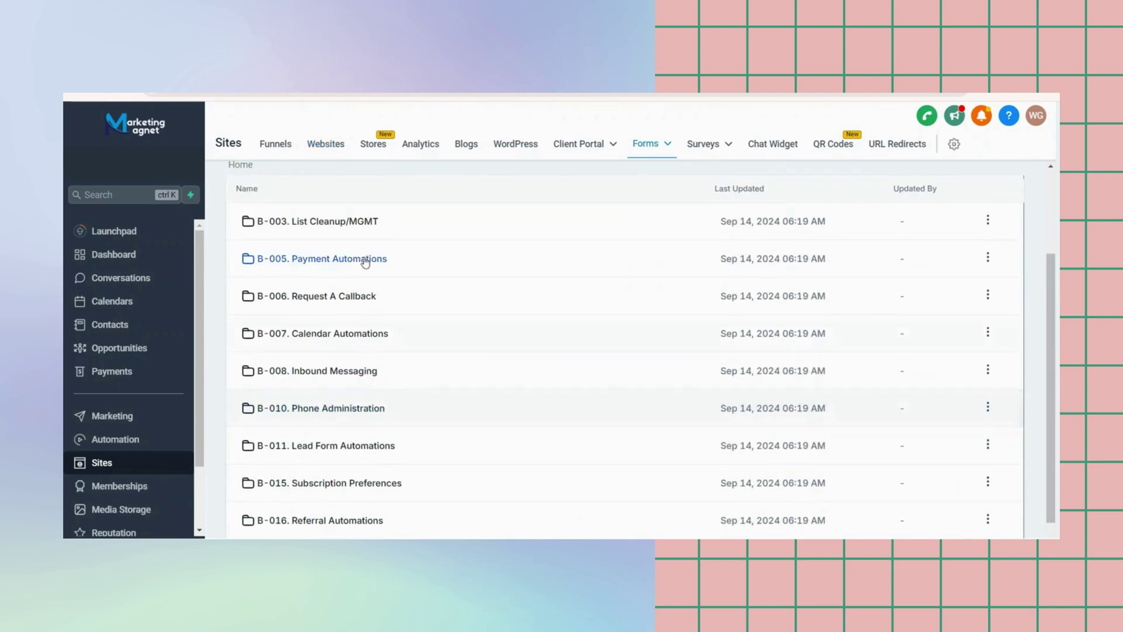
{"action": "left_click", "coordinate": [325, 228]}
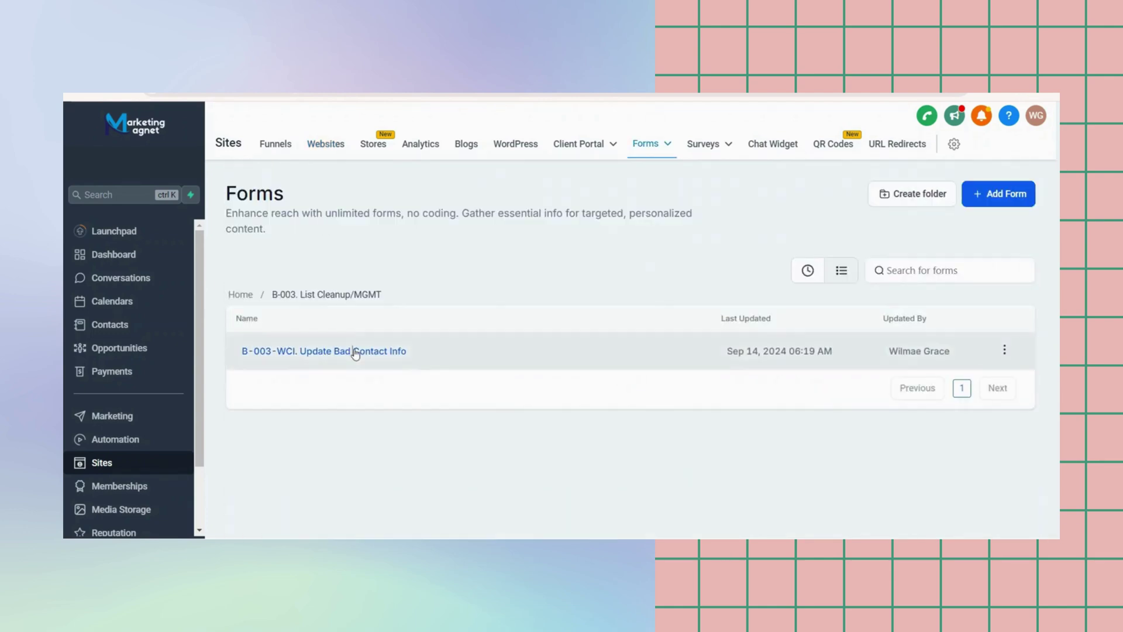
{"action": "left_click", "coordinate": [378, 352]}
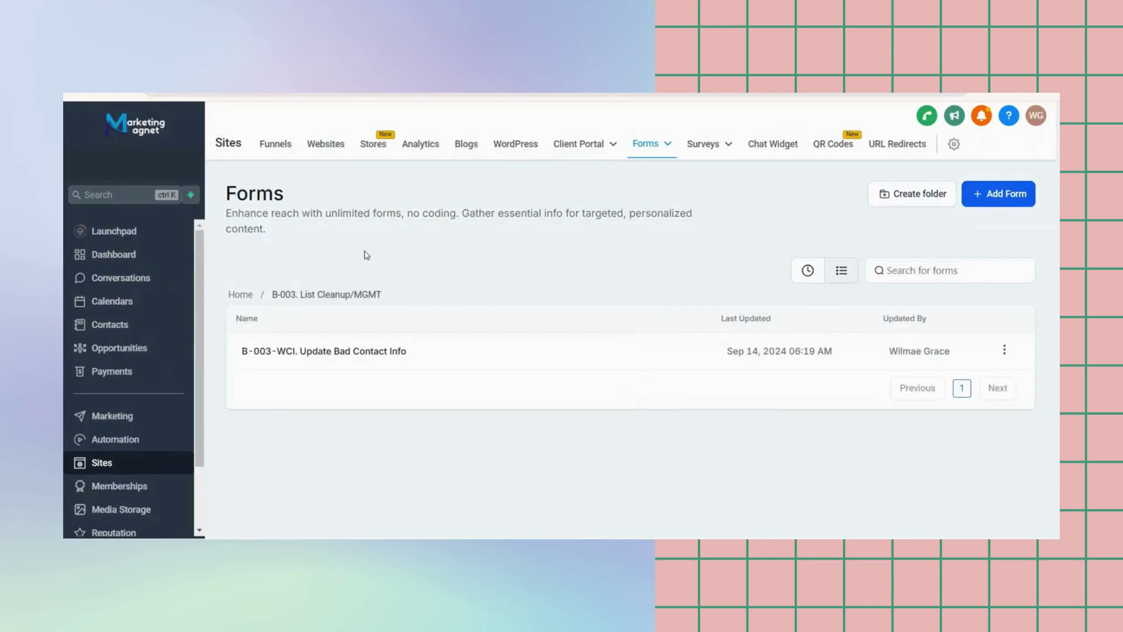
Return to the forms home list and check its second page before going back to the first page
{"action": "left_click", "coordinate": [253, 300]}
{"action": "scroll", "coordinate": [427, 396], "scroll_direction": "down", "scroll_amount": 4}
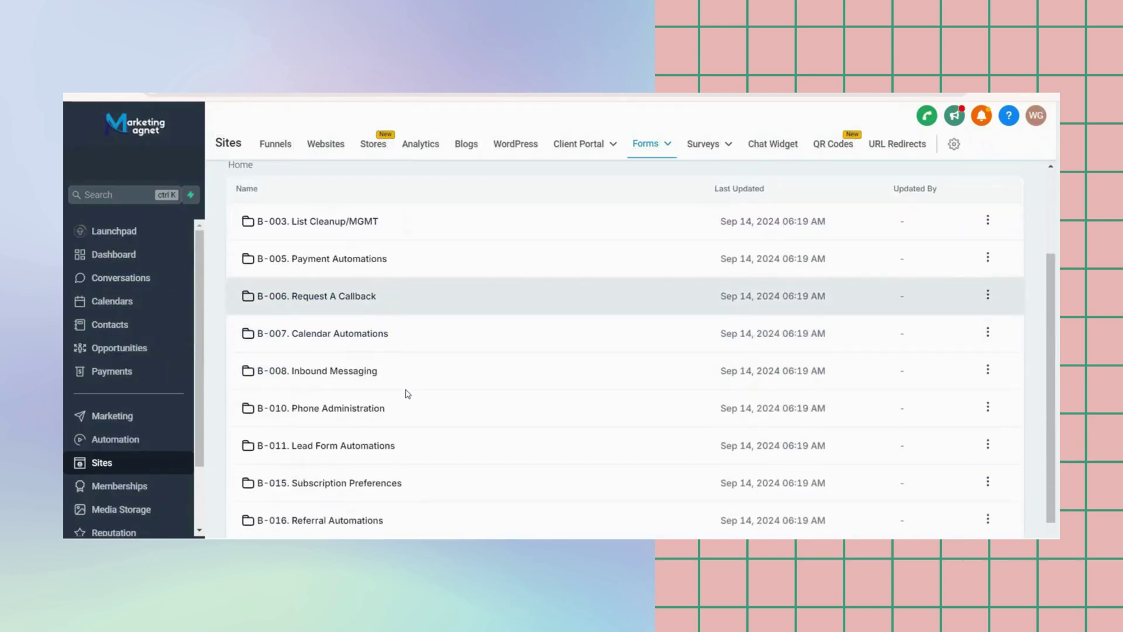
{"action": "left_click", "coordinate": [951, 523]}
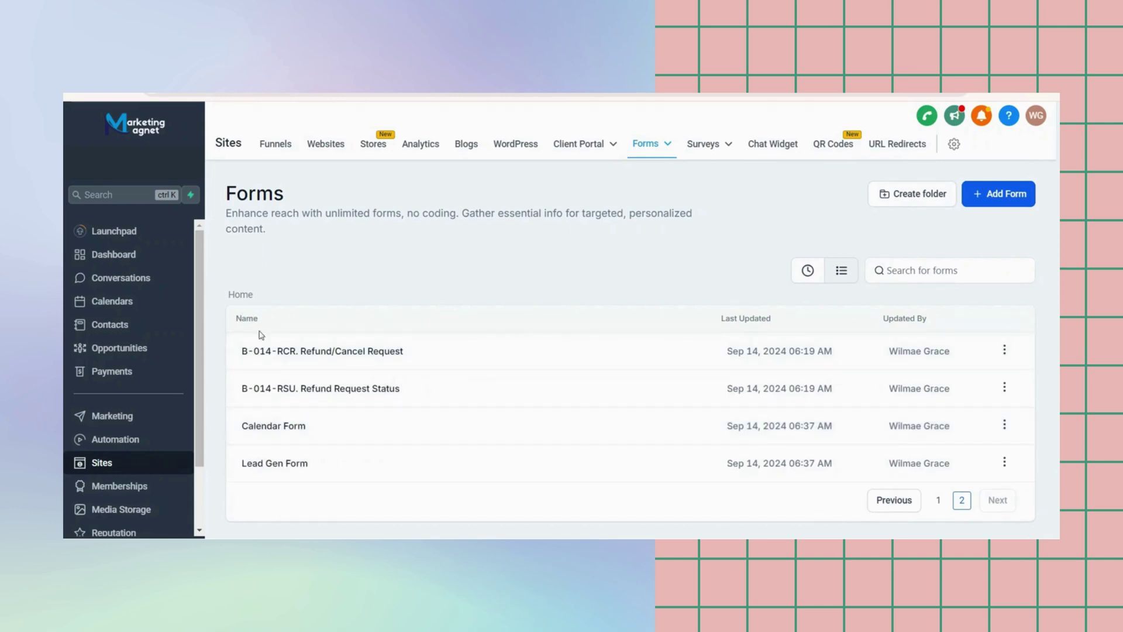
{"action": "left_click", "coordinate": [938, 499]}
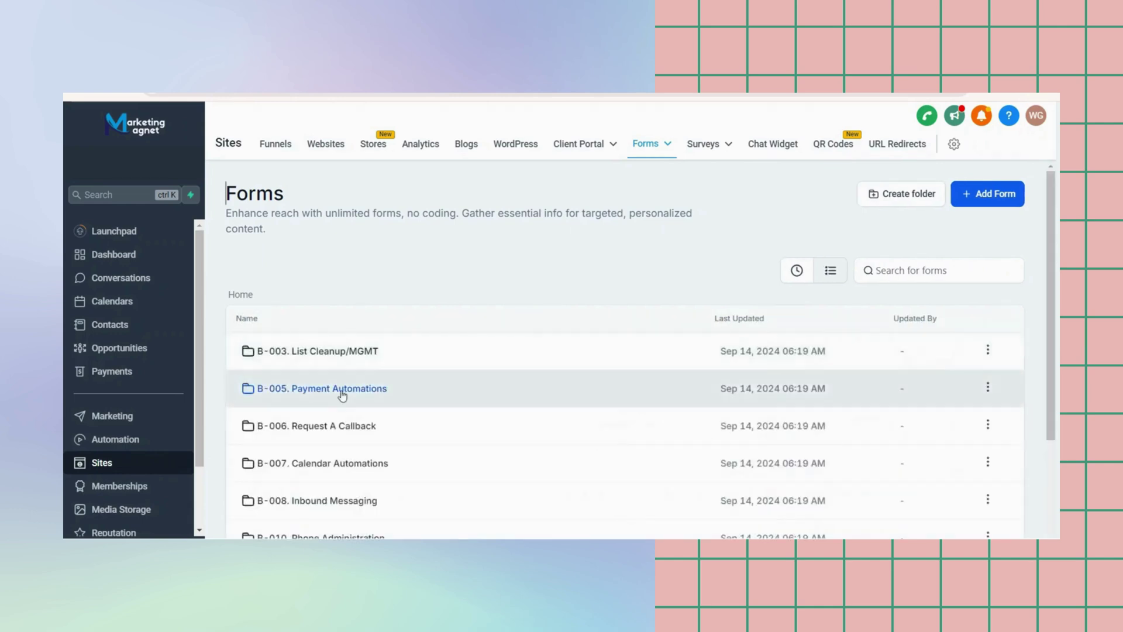
Browse the B-005. Payment Automations and B-006. Request A Callback form folders and return to the forms home list
{"action": "left_click", "coordinate": [343, 389]}
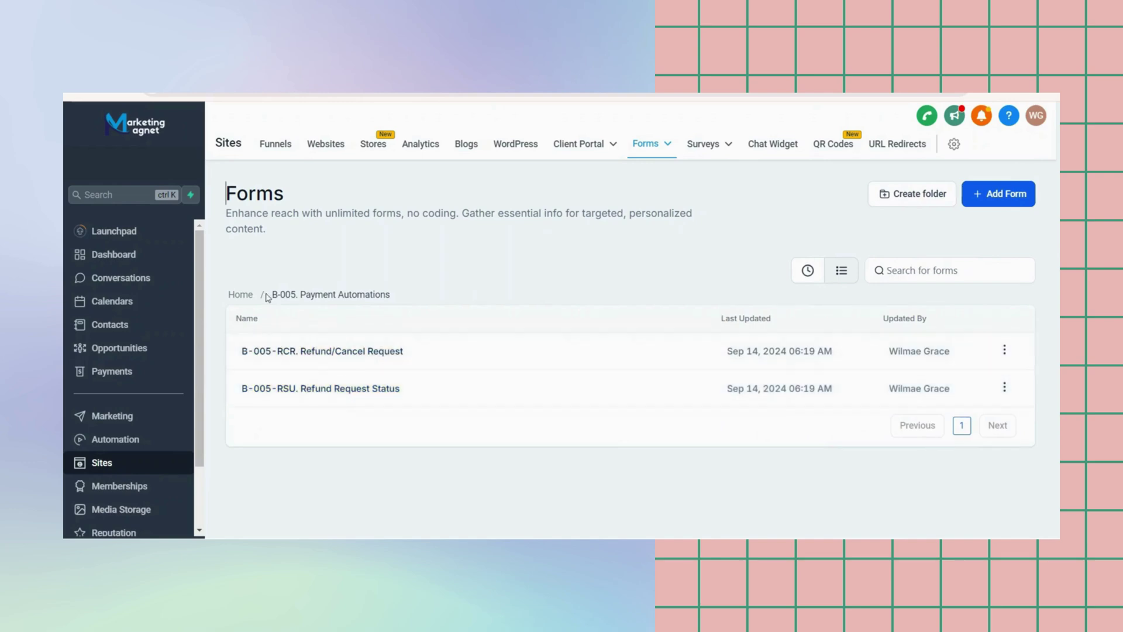
{"action": "left_click", "coordinate": [249, 301]}
{"action": "left_click", "coordinate": [410, 425]}
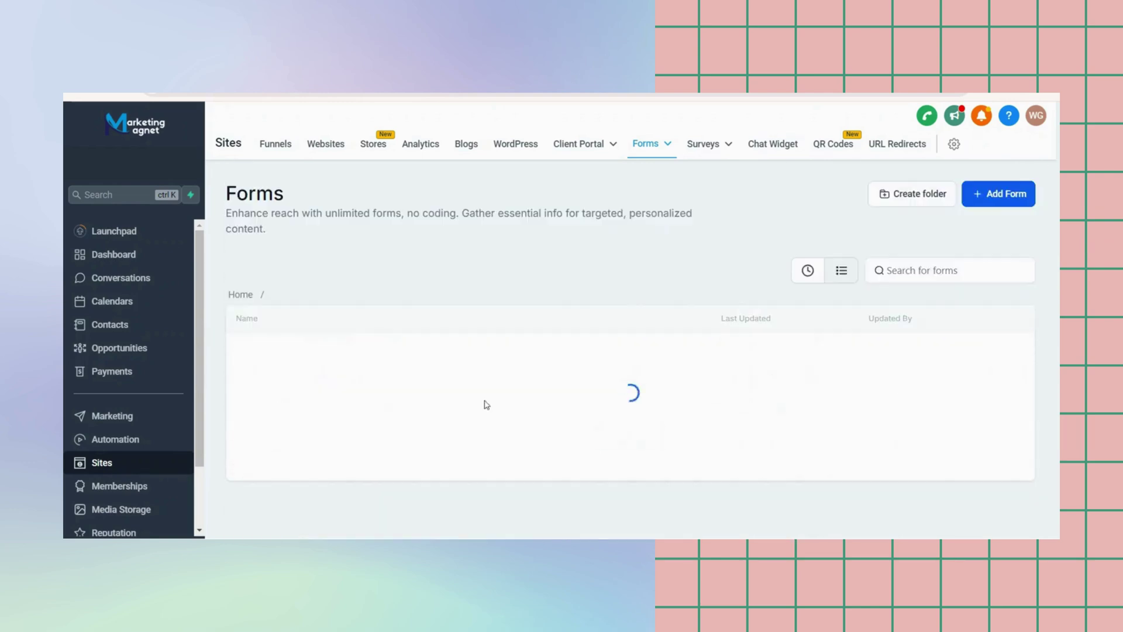
{"action": "left_click", "coordinate": [248, 299]}
{"action": "scroll", "coordinate": [292, 374], "scroll_direction": "down", "scroll_amount": 3}
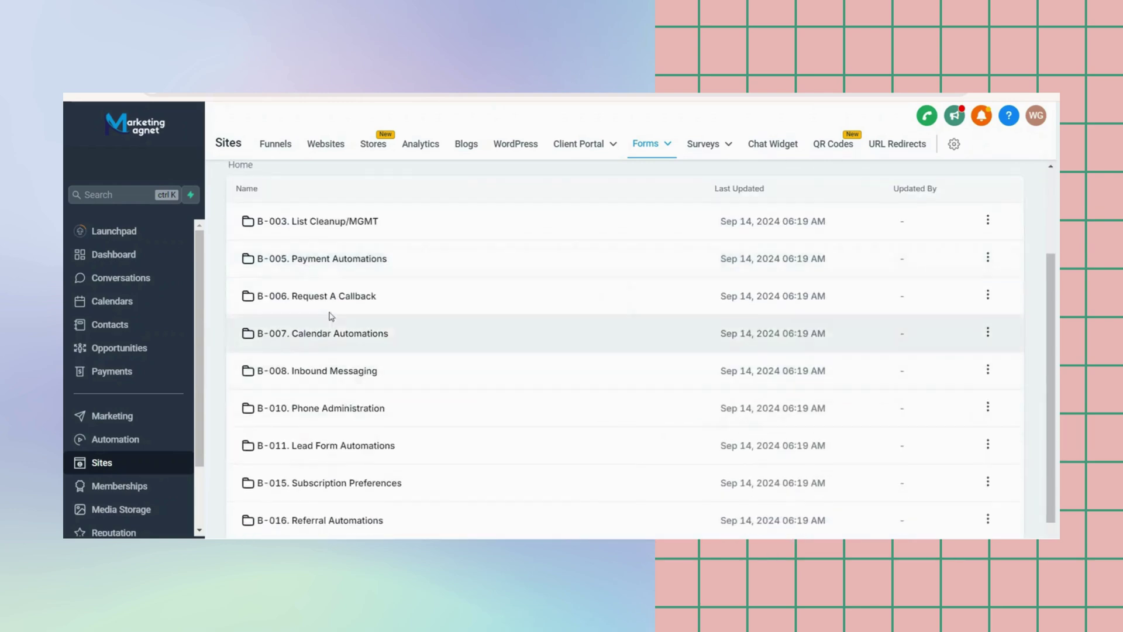
Go through the B-007. Calendar Automations and B-005. Payment Automations form folders, finishing in the Calendar Automations folder
{"action": "left_click", "coordinate": [318, 341]}
{"action": "left_click", "coordinate": [251, 302]}
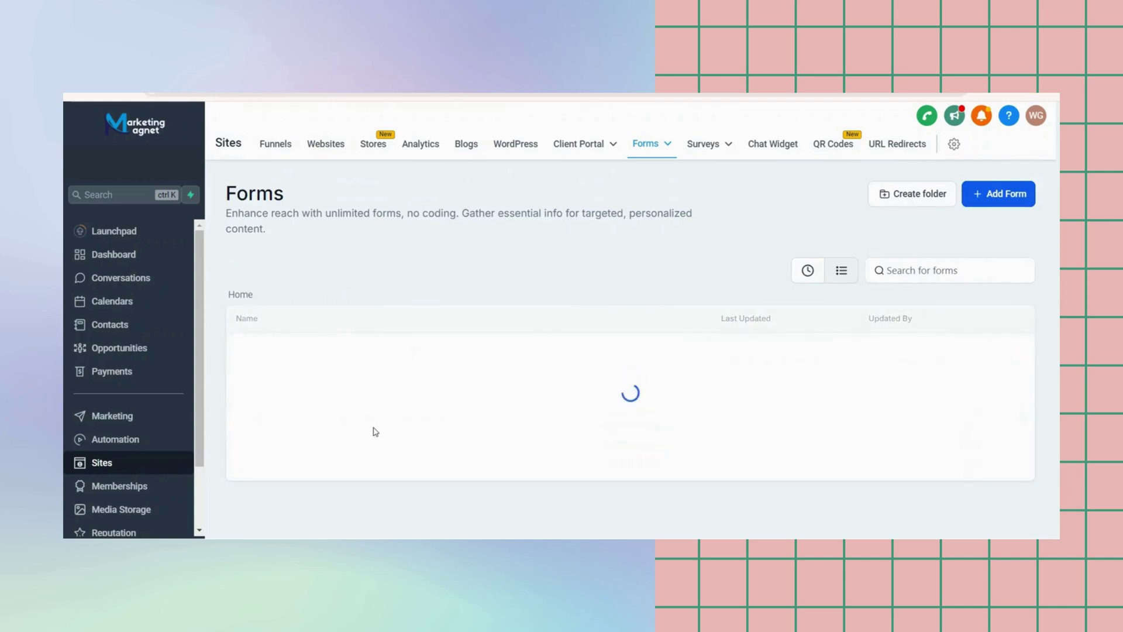
{"action": "scroll", "coordinate": [309, 269], "scroll_direction": "down", "scroll_amount": 3}
{"action": "left_click", "coordinate": [308, 268]}
{"action": "left_click", "coordinate": [249, 295]}
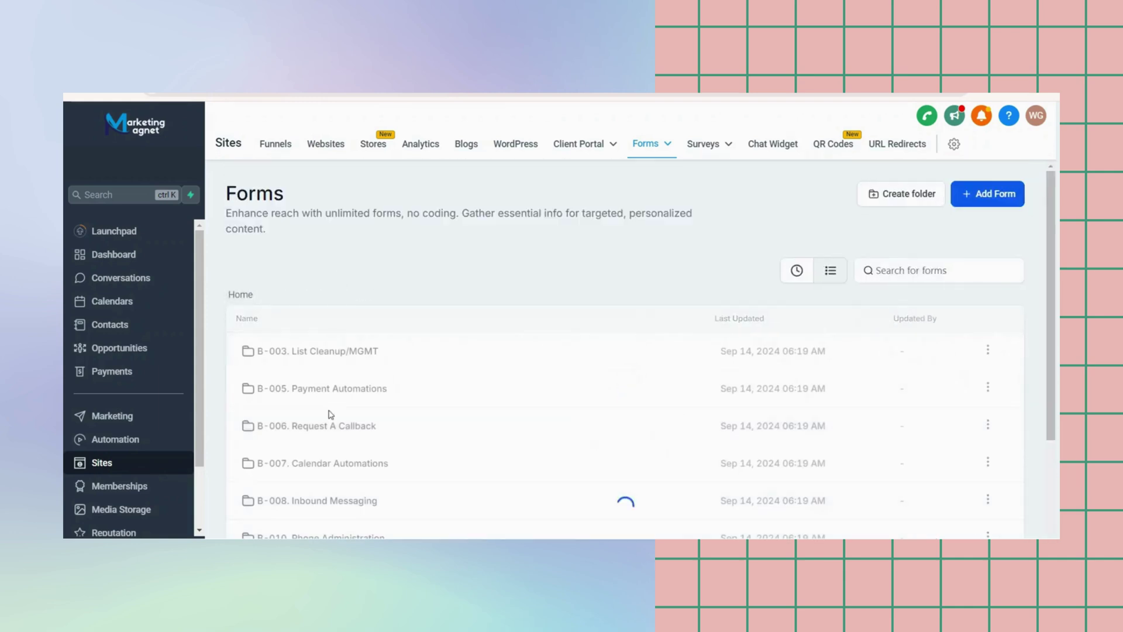
{"action": "scroll", "coordinate": [328, 359], "scroll_direction": "down", "scroll_amount": 3}
{"action": "left_click", "coordinate": [331, 339]}
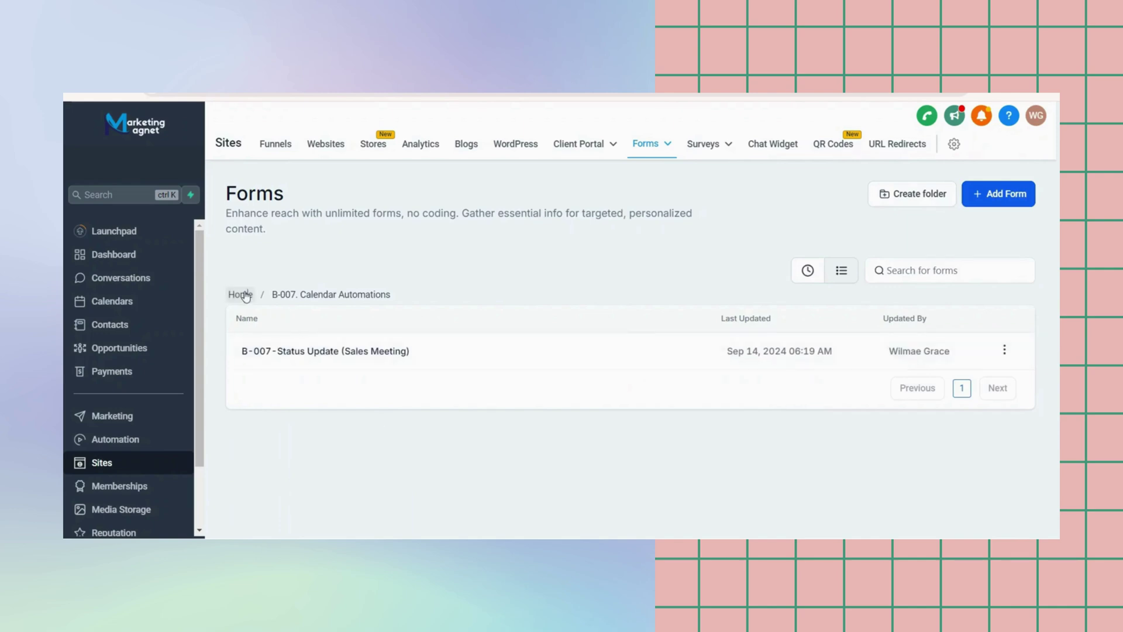
Revisit the B-006. Request A Callback form folder and open the B-008. Inbound Messaging folder
{"action": "left_click", "coordinate": [245, 295]}
{"action": "scroll", "coordinate": [339, 339], "scroll_direction": "down", "scroll_amount": 3}
{"action": "left_click", "coordinate": [345, 302]}
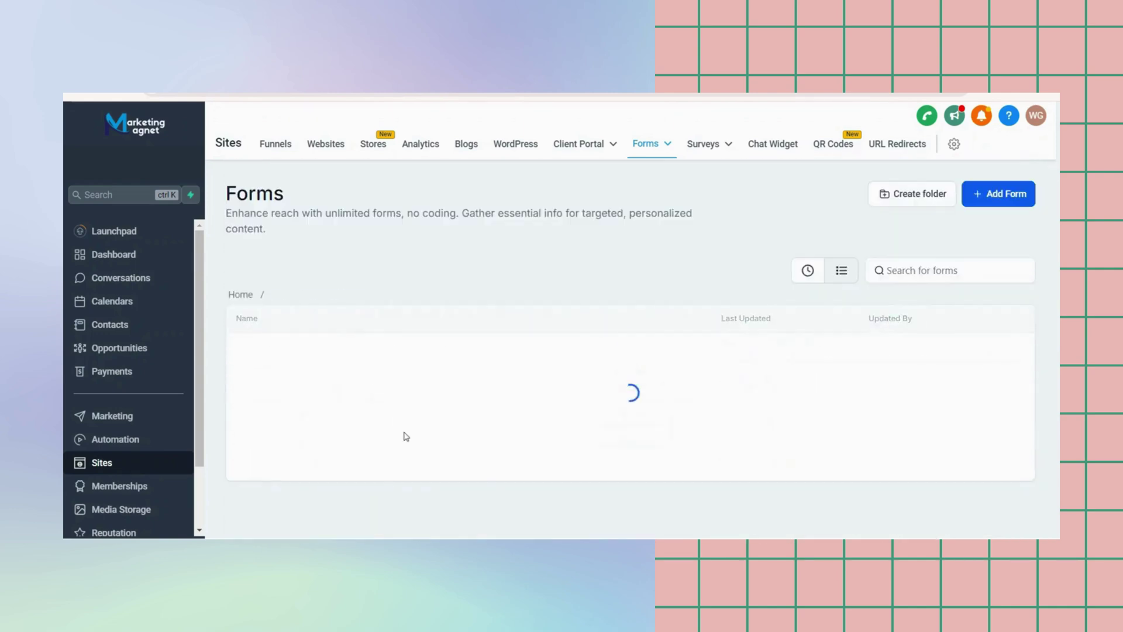
{"action": "left_click", "coordinate": [253, 296]}
{"action": "scroll", "coordinate": [402, 463], "scroll_direction": "down", "scroll_amount": 3}
{"action": "left_click", "coordinate": [337, 372]}
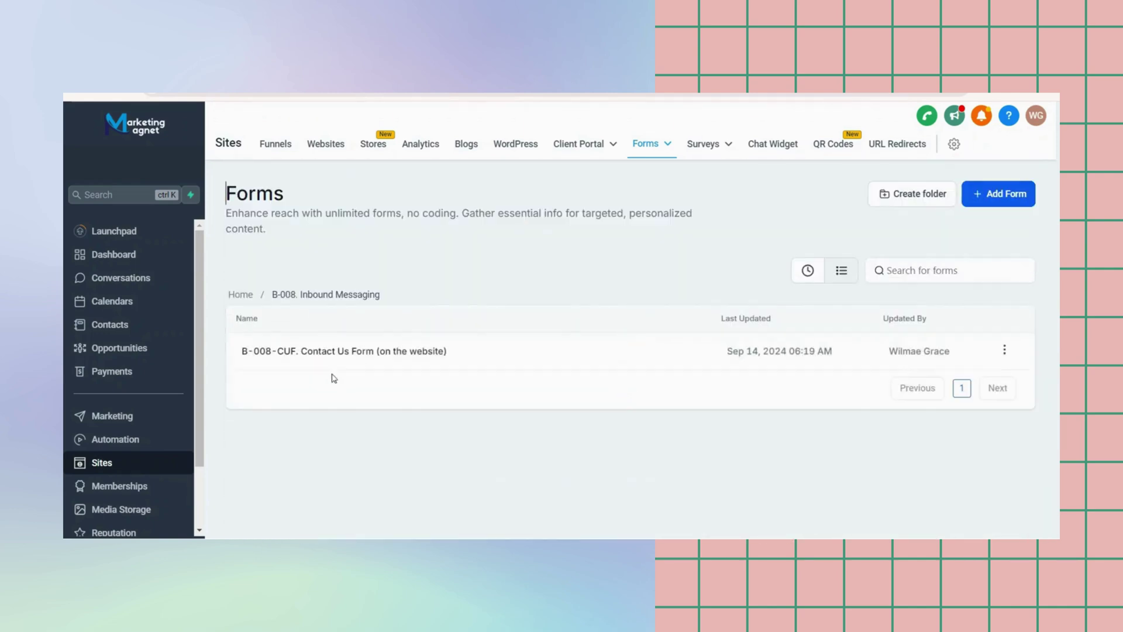
Look at the forms in the B-010. Phone Administration and B-011. Lead Form Automations folders
{"action": "left_click", "coordinate": [245, 295]}
{"action": "scroll", "coordinate": [388, 462], "scroll_direction": "down", "scroll_amount": 3}
{"action": "left_click", "coordinate": [377, 420]}
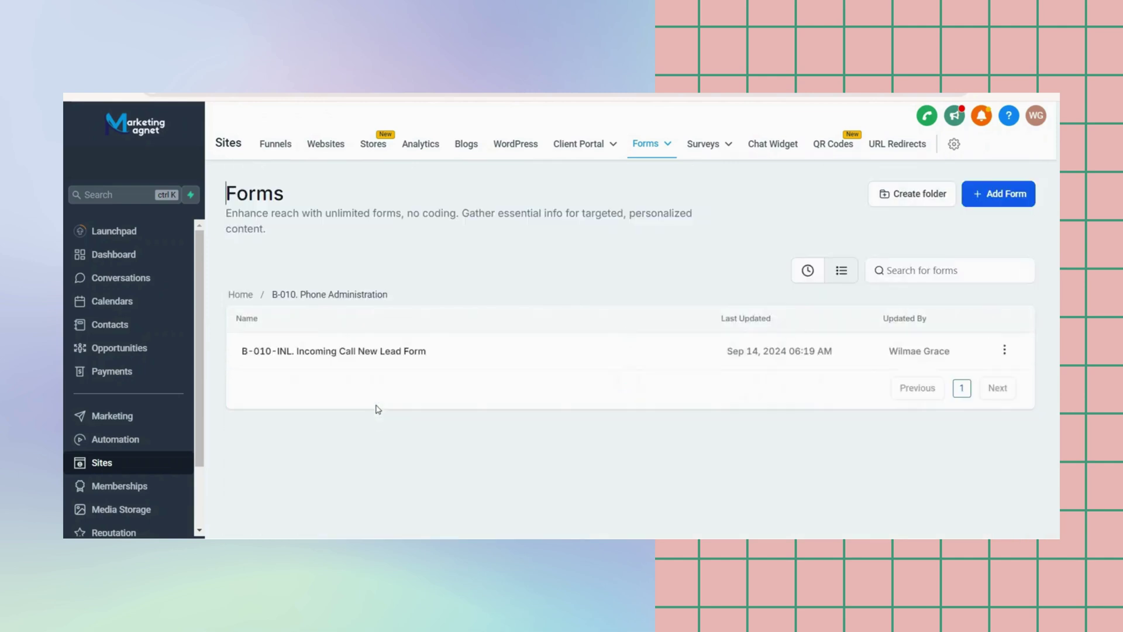
{"action": "left_click", "coordinate": [241, 294]}
{"action": "scroll", "coordinate": [363, 421], "scroll_direction": "down", "scroll_amount": 3}
{"action": "left_click", "coordinate": [376, 445]}
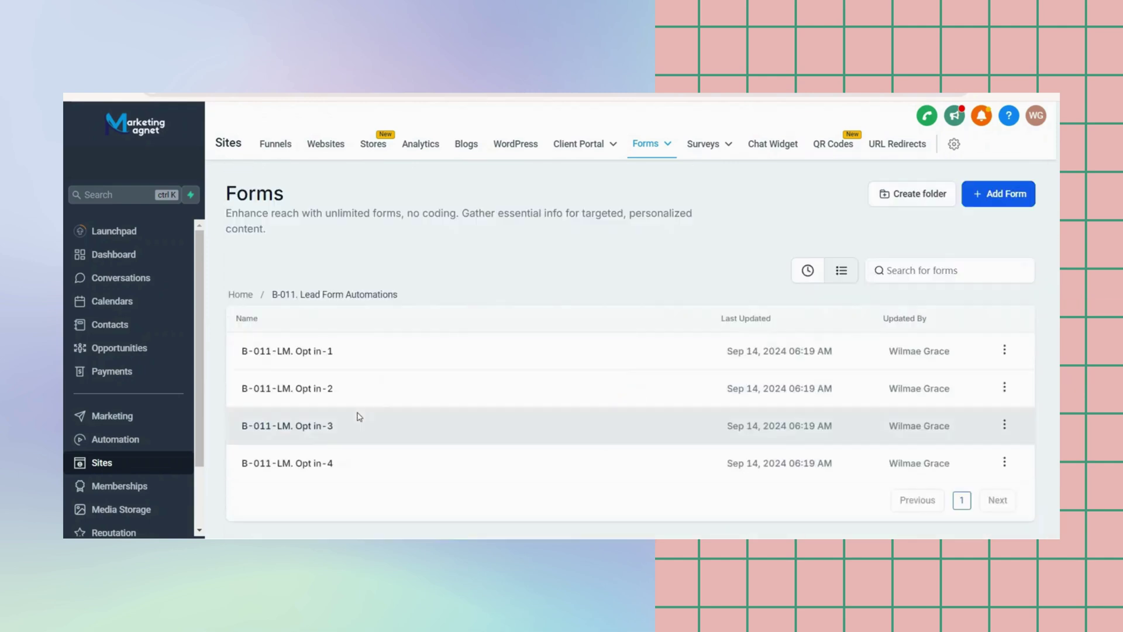
Check the B-015. Subscription Preferences, B-016. Referral Automations and B-017. Link Tree form folders one after another
{"action": "left_click", "coordinate": [241, 294]}
{"action": "scroll", "coordinate": [328, 433], "scroll_direction": "down", "scroll_amount": 3}
{"action": "left_click", "coordinate": [334, 416]}
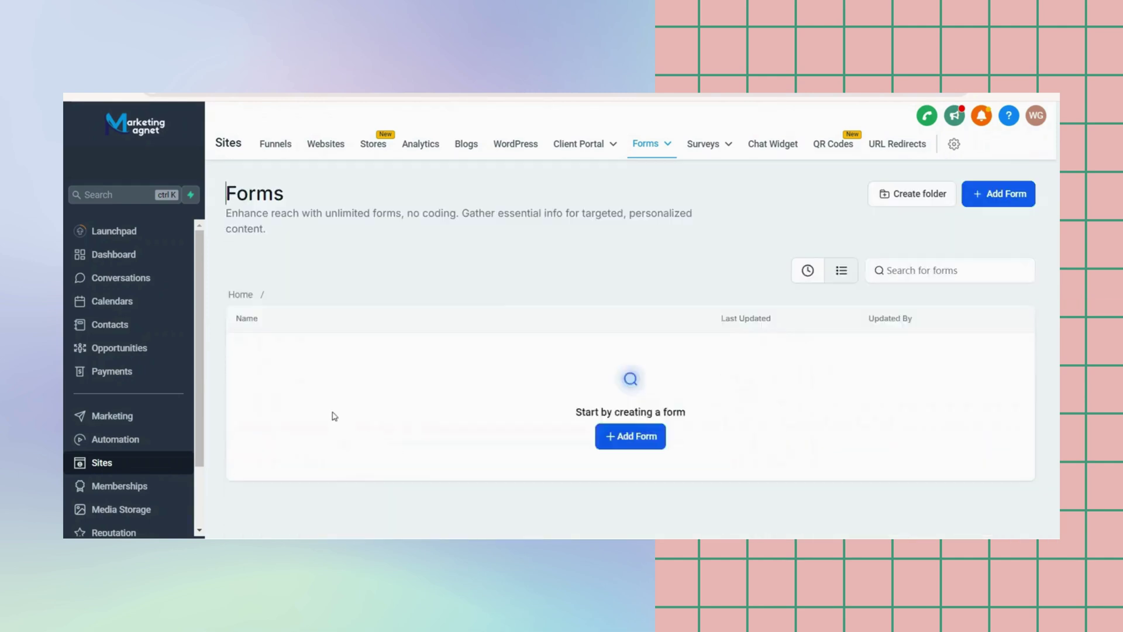
{"action": "left_click", "coordinate": [240, 294]}
{"action": "scroll", "coordinate": [363, 433], "scroll_direction": "down", "scroll_amount": 3}
{"action": "left_click", "coordinate": [370, 447]}
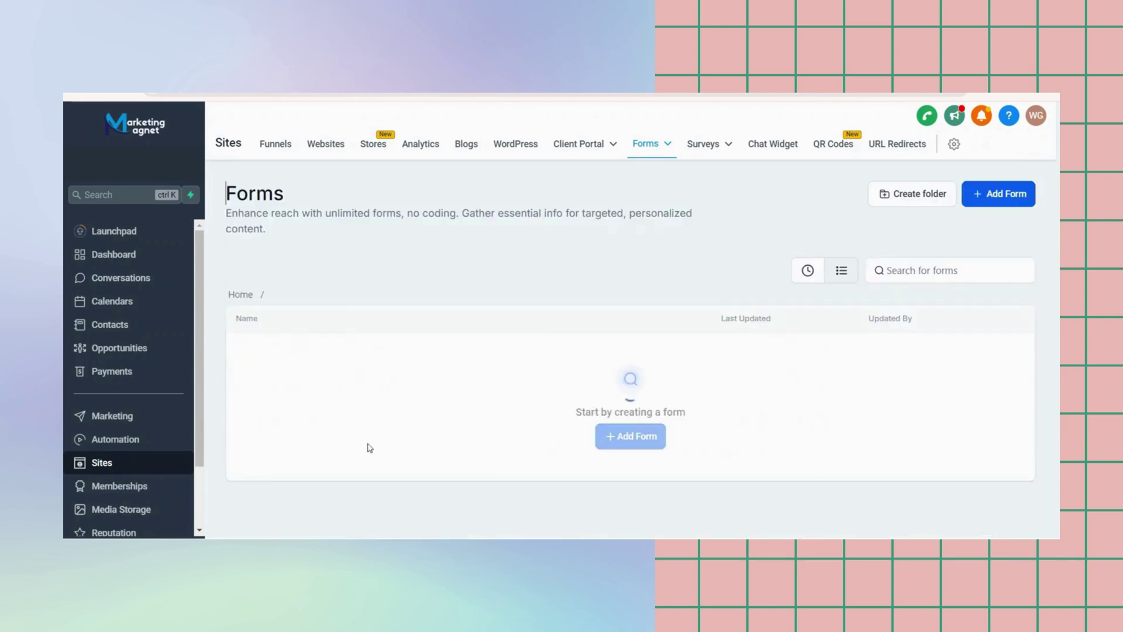
{"action": "left_click", "coordinate": [241, 294]}
{"action": "scroll", "coordinate": [364, 479], "scroll_direction": "down", "scroll_amount": 3}
{"action": "left_click", "coordinate": [337, 488]}
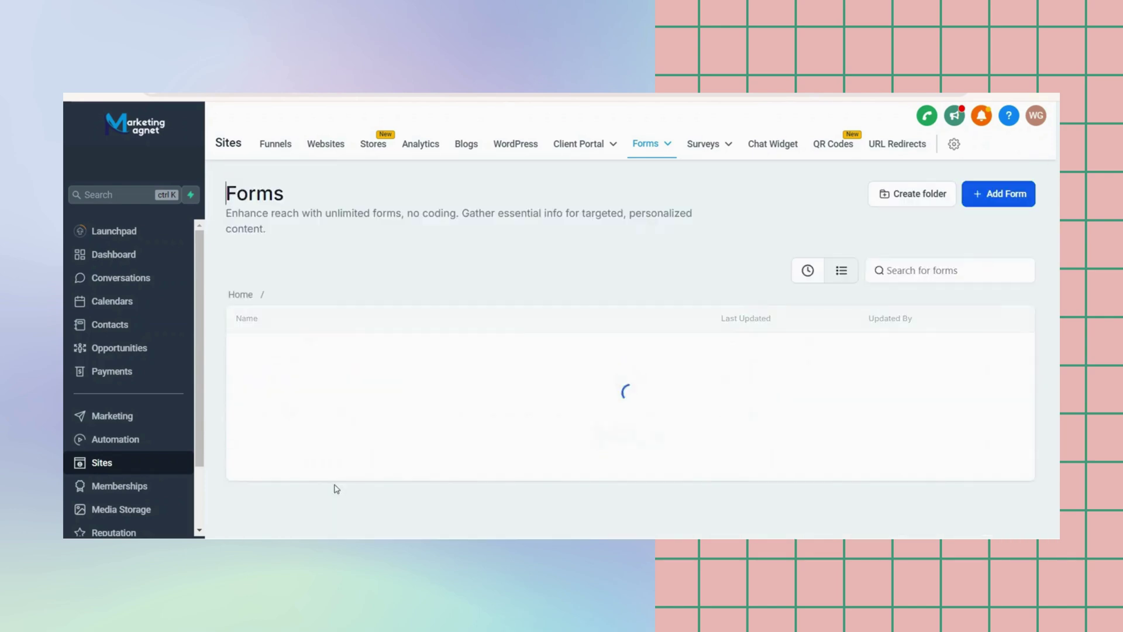
Open the B-014-RCR. Refund/Cancel Request form from the second page of the forms home list and return to the list
{"action": "left_click", "coordinate": [241, 294]}
{"action": "scroll", "coordinate": [544, 433], "scroll_direction": "down", "scroll_amount": 3}
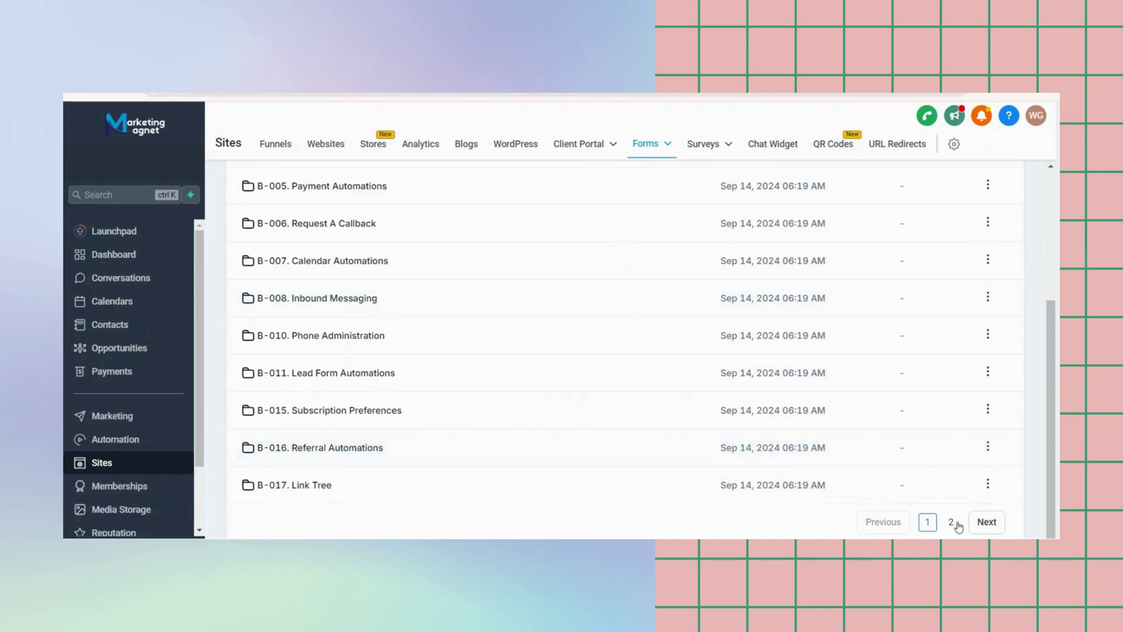
{"action": "left_click", "coordinate": [952, 523]}
{"action": "left_click", "coordinate": [355, 351]}
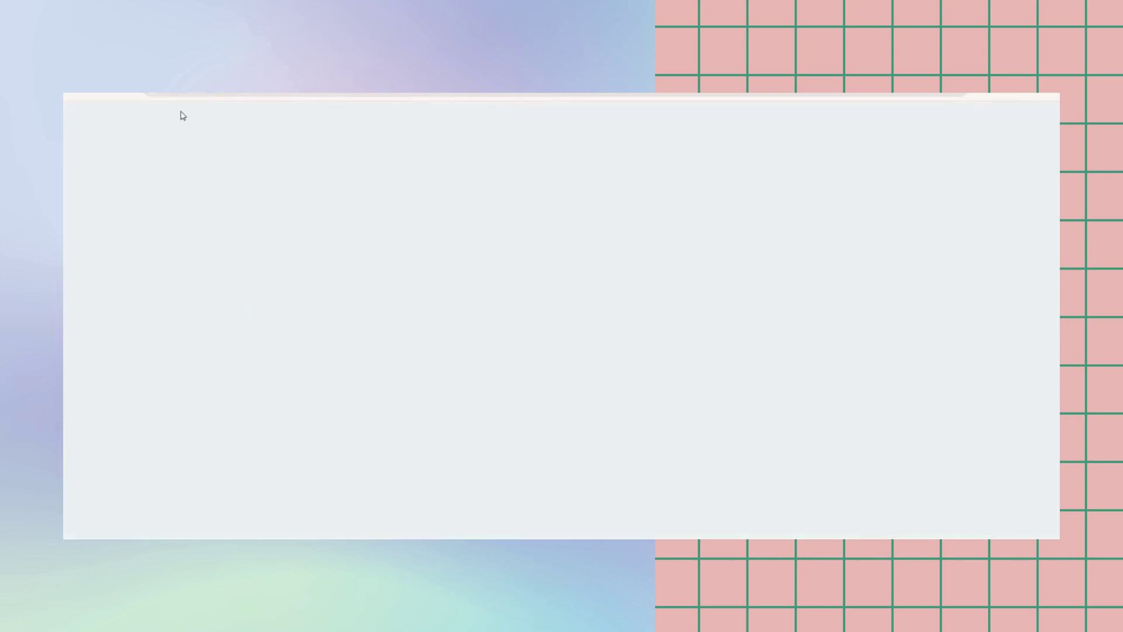
{"action": "left_click", "coordinate": [87, 115]}
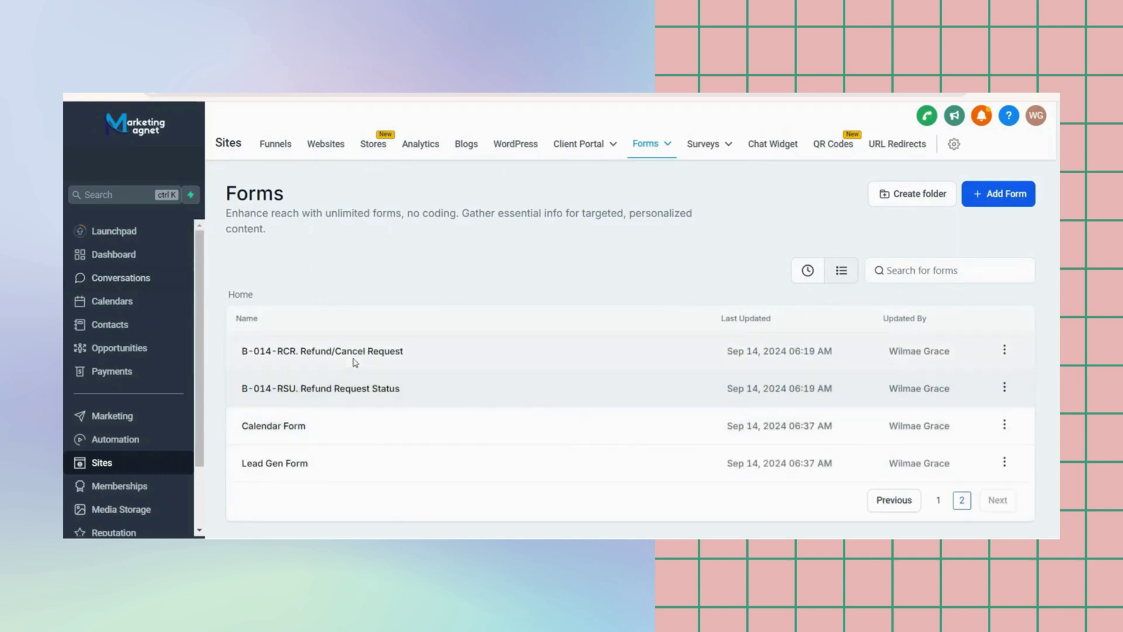
Switch to the survey builder, view the B-009-RS. Review/Experience Survey in the B-009. Review Automations folder and return to that folder
{"action": "mouse_move", "coordinate": [710, 153]}
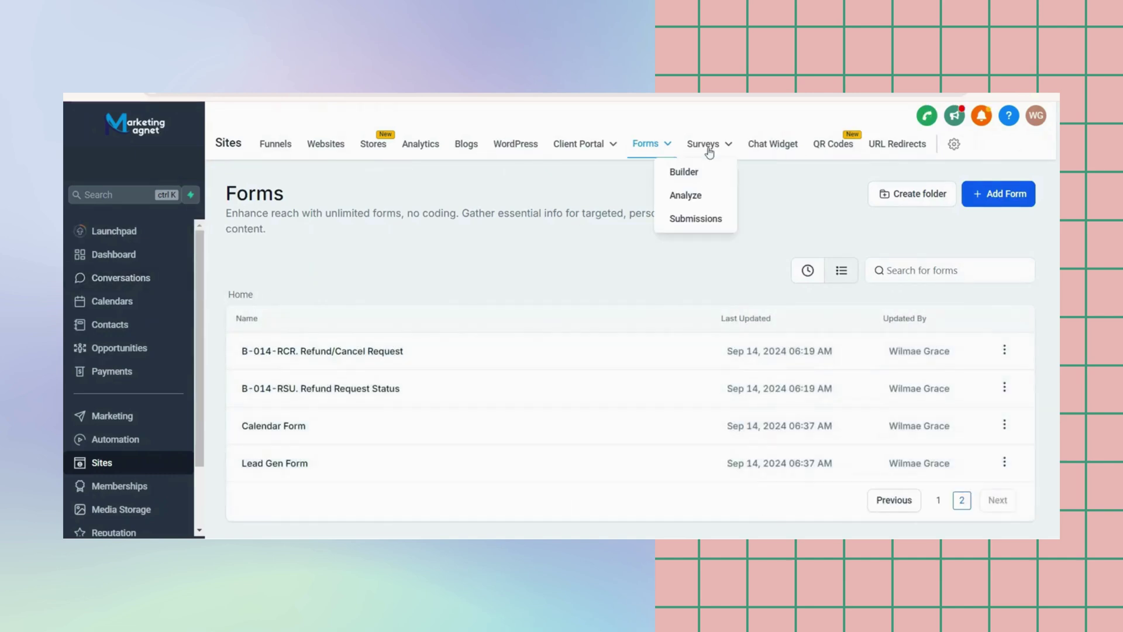
{"action": "left_click", "coordinate": [705, 175]}
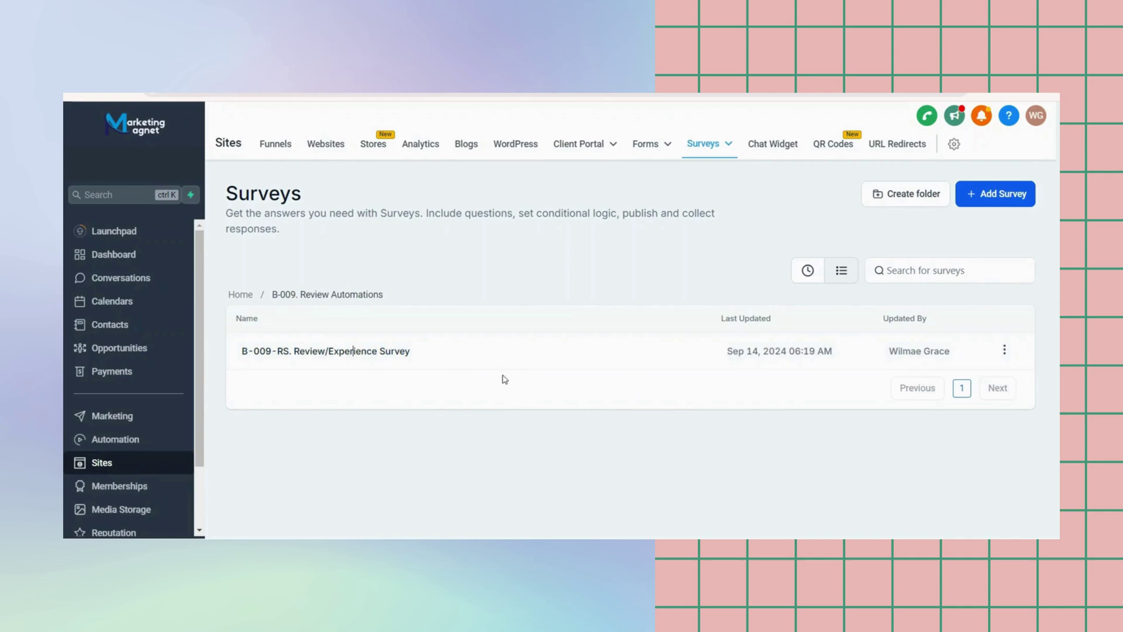
{"action": "left_click", "coordinate": [417, 359]}
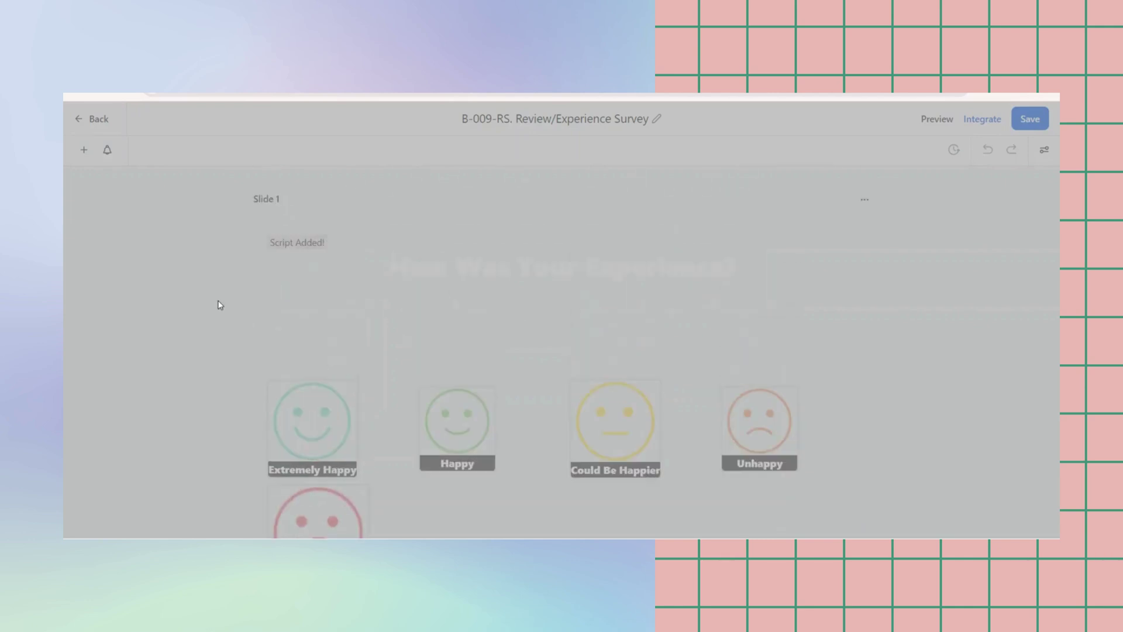
{"action": "left_click", "coordinate": [84, 124]}
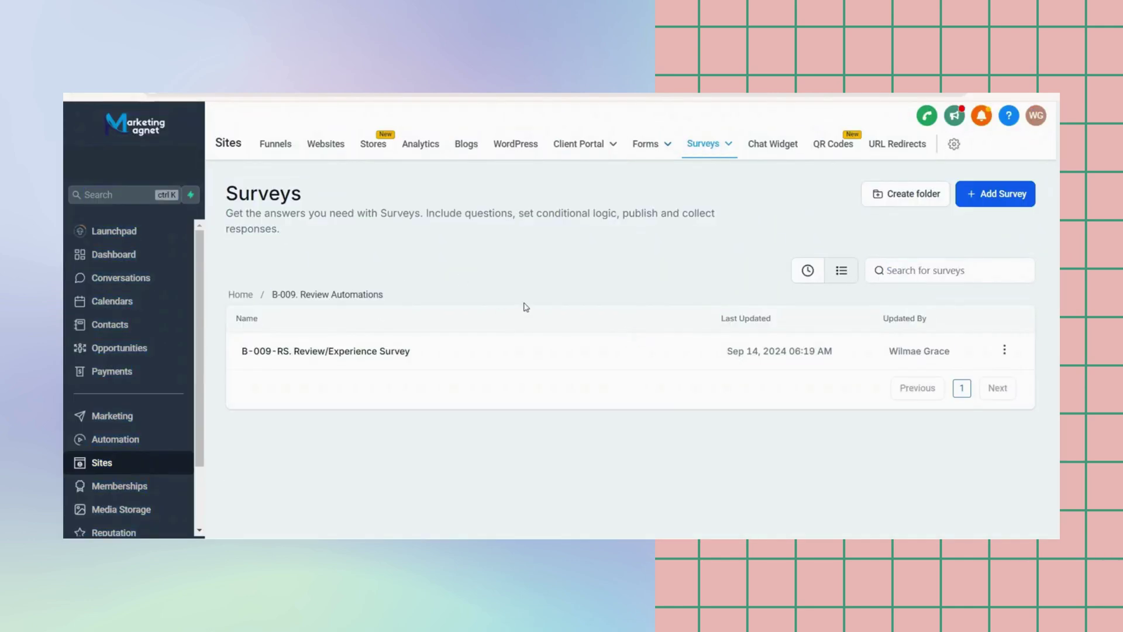
Look over the workflow folders in the Automation section and switch to the email templates in the Marketing section
{"action": "left_click", "coordinate": [142, 439]}
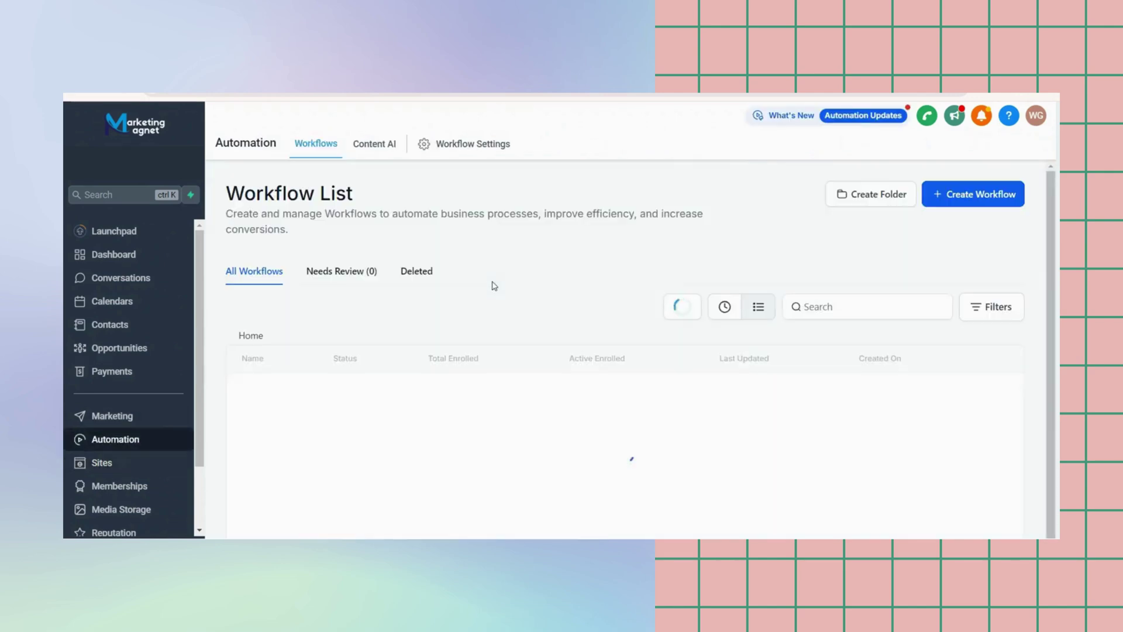
{"action": "scroll", "coordinate": [451, 351], "scroll_direction": "down", "scroll_amount": 8}
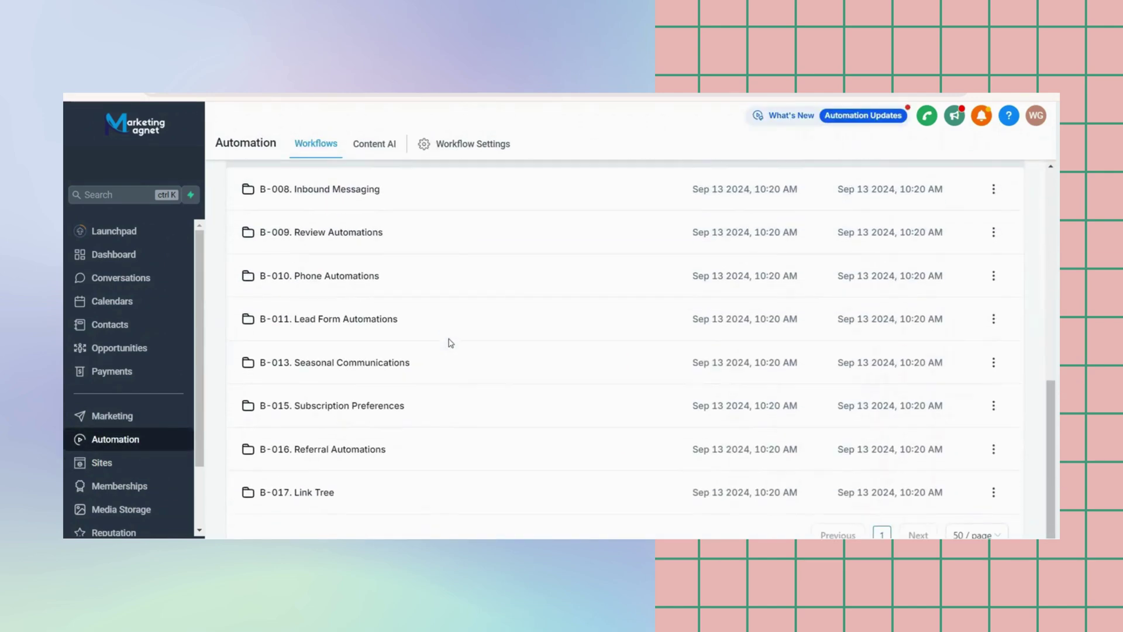
{"action": "left_click", "coordinate": [150, 418]}
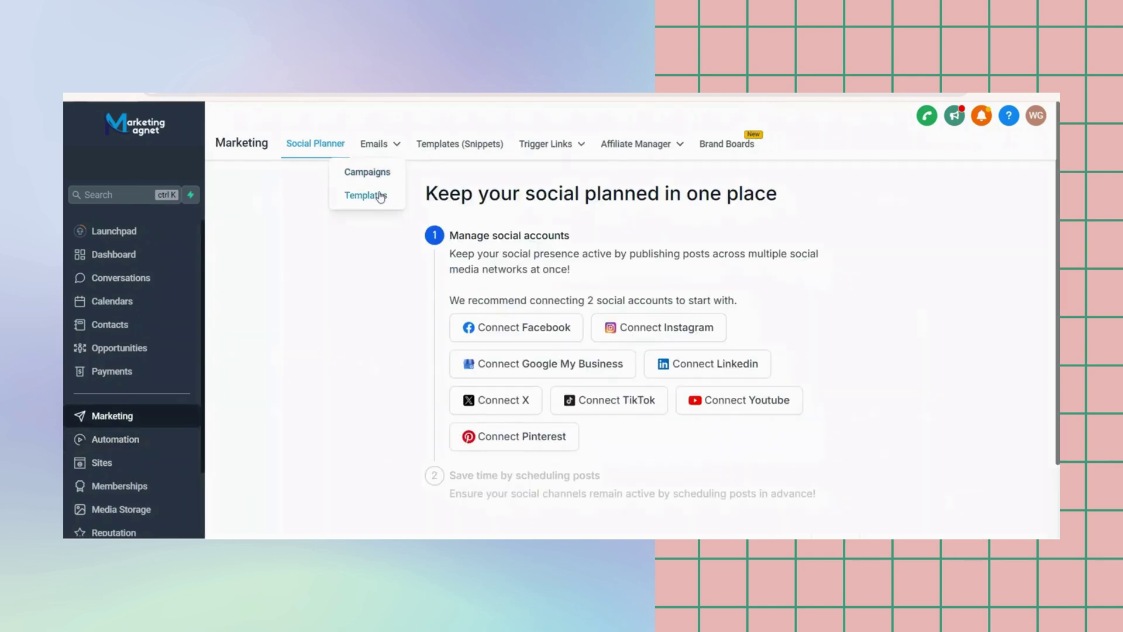
{"action": "left_click", "coordinate": [379, 196]}
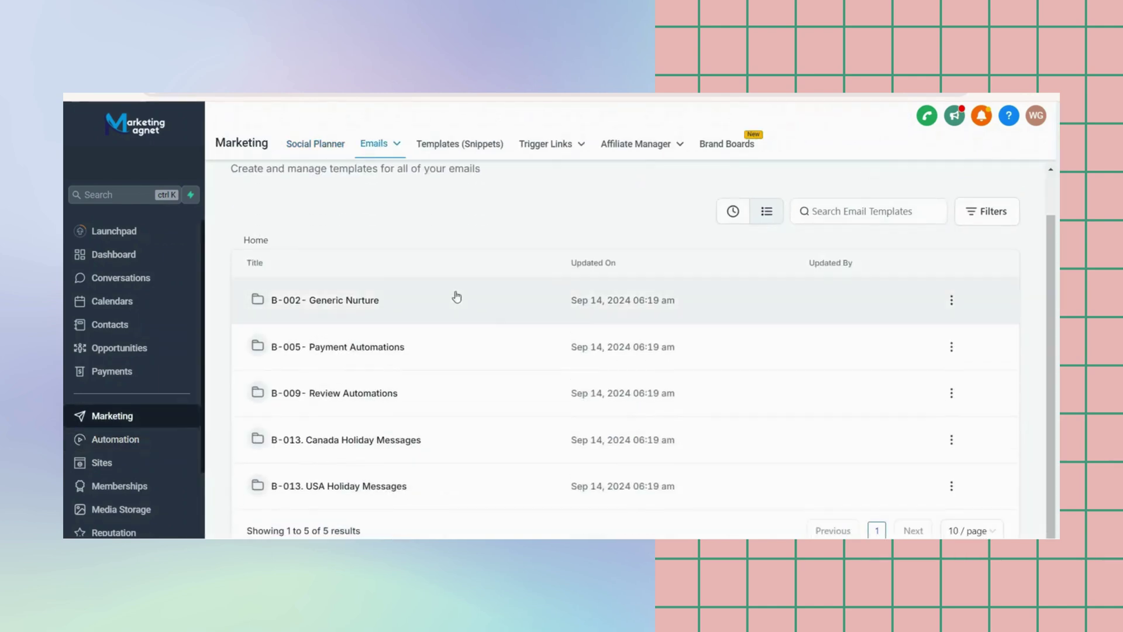
View the EB3. Follow Up Forever Email -3 template in the B-002- Generic Nurture folder and return to the email templates home list
{"action": "left_click", "coordinate": [524, 296]}
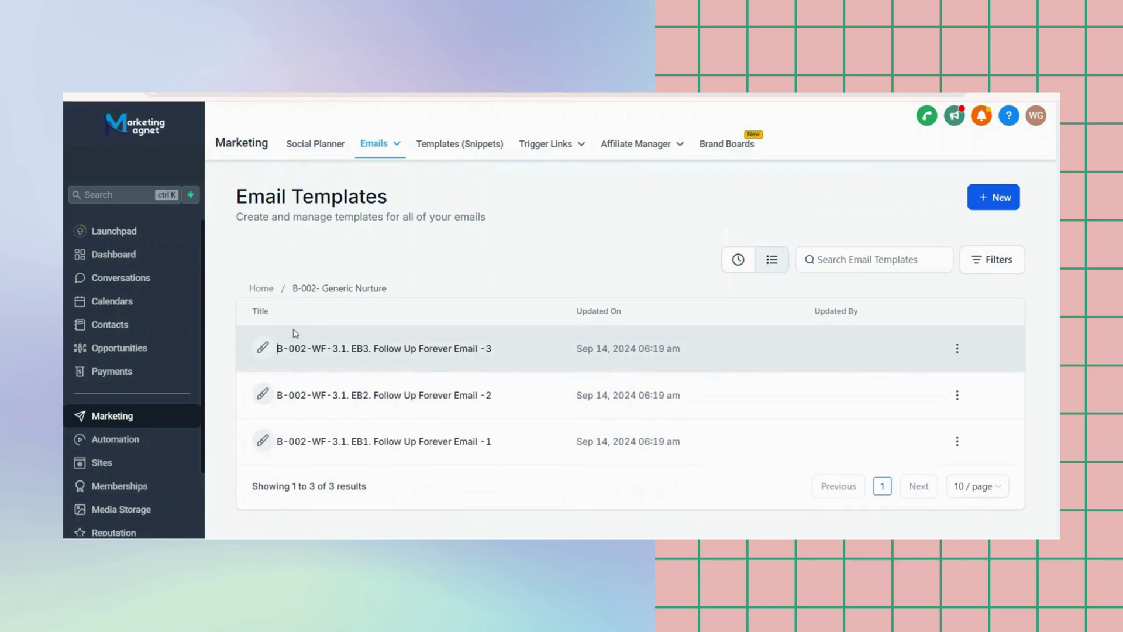
{"action": "left_click", "coordinate": [334, 350]}
{"action": "left_click", "coordinate": [258, 289]}
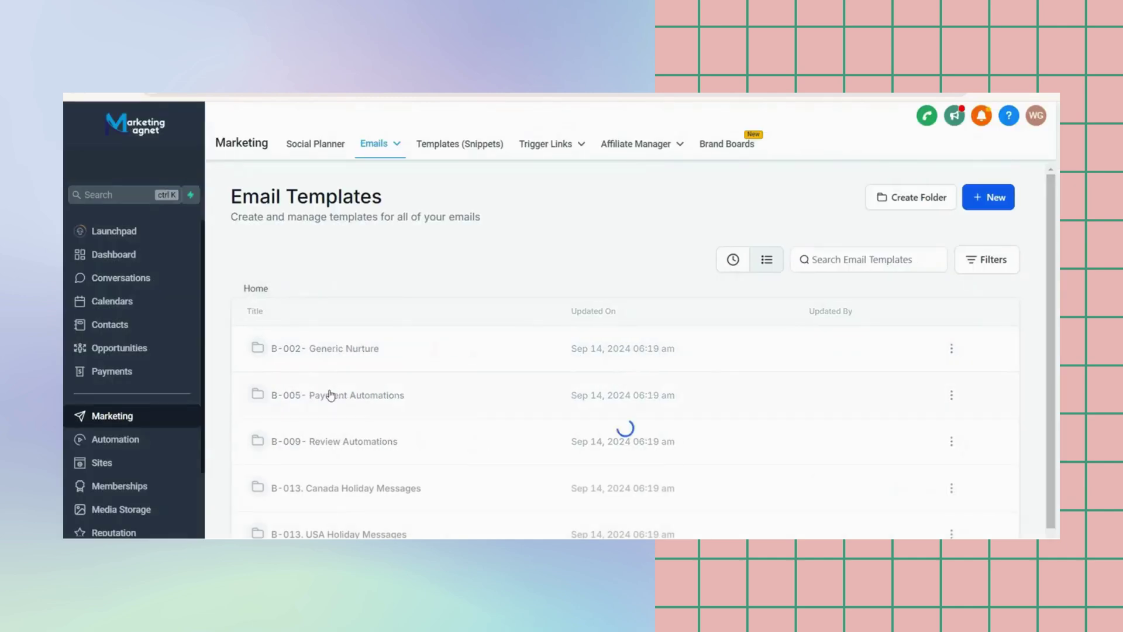
Browse the B-005- Payment Automations and B-009- Review Automations email template folders
{"action": "scroll", "coordinate": [327, 387], "scroll_direction": "down", "scroll_amount": 1}
{"action": "left_click", "coordinate": [325, 340]}
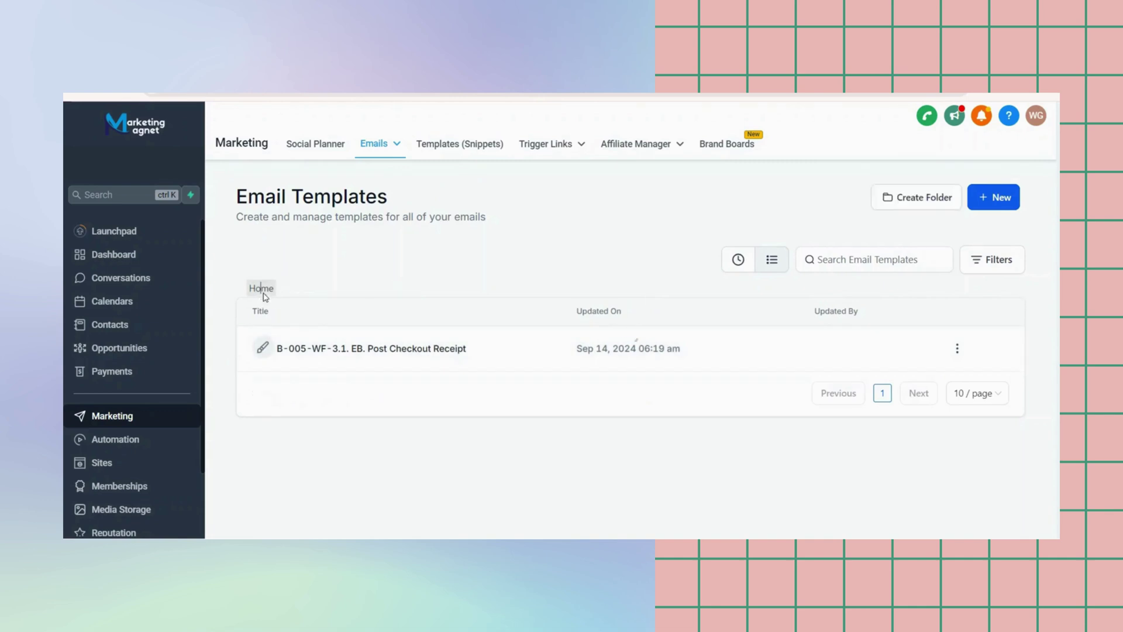
{"action": "left_click", "coordinate": [263, 293]}
{"action": "scroll", "coordinate": [327, 387], "scroll_direction": "down", "scroll_amount": 1}
{"action": "left_click", "coordinate": [350, 395]}
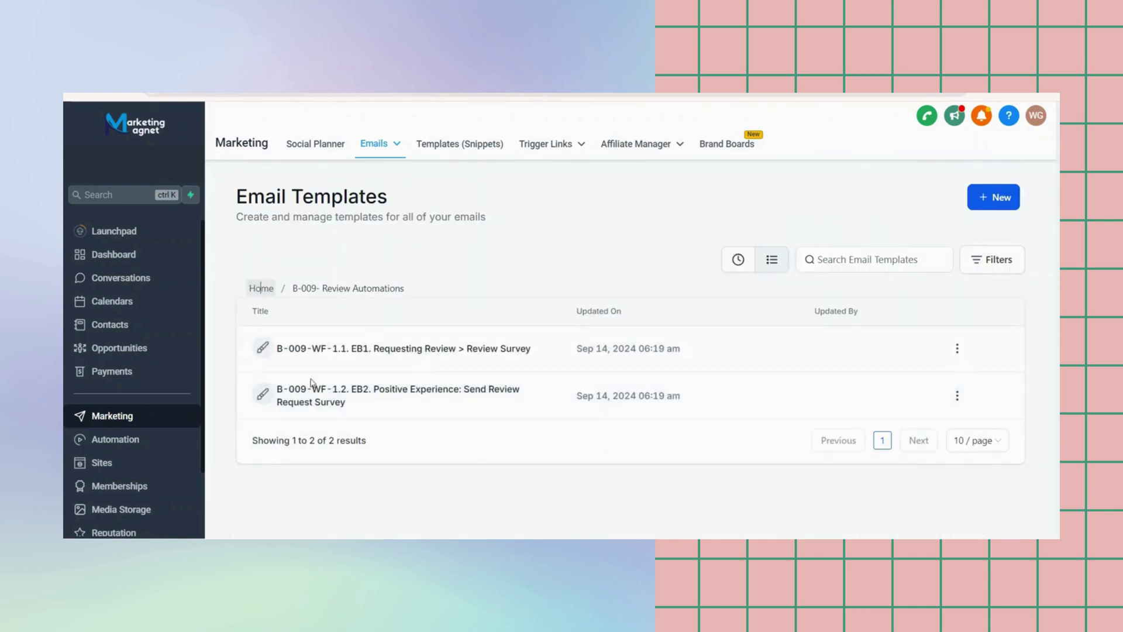
Revisit the B-009- Review Automations email template folder and look through the templates in the B-013. Canada Holiday Messages folder
{"action": "left_click", "coordinate": [261, 291]}
{"action": "scroll", "coordinate": [351, 398], "scroll_direction": "down", "scroll_amount": 1}
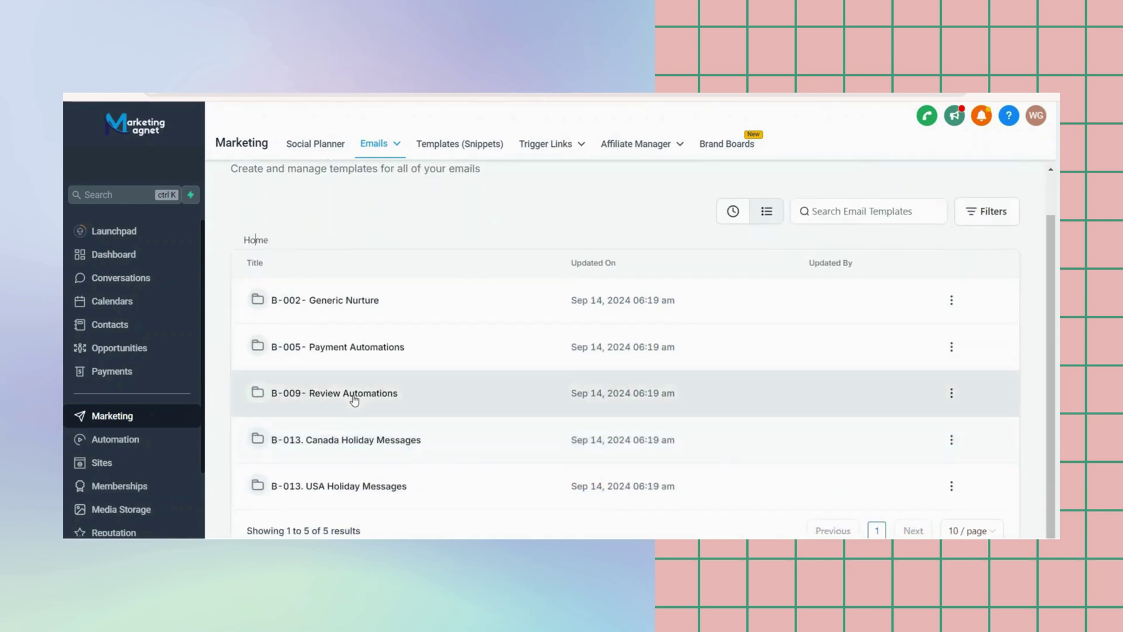
{"action": "left_click", "coordinate": [354, 395]}
{"action": "left_click", "coordinate": [261, 289]}
{"action": "scroll", "coordinate": [368, 462], "scroll_direction": "down", "scroll_amount": 1}
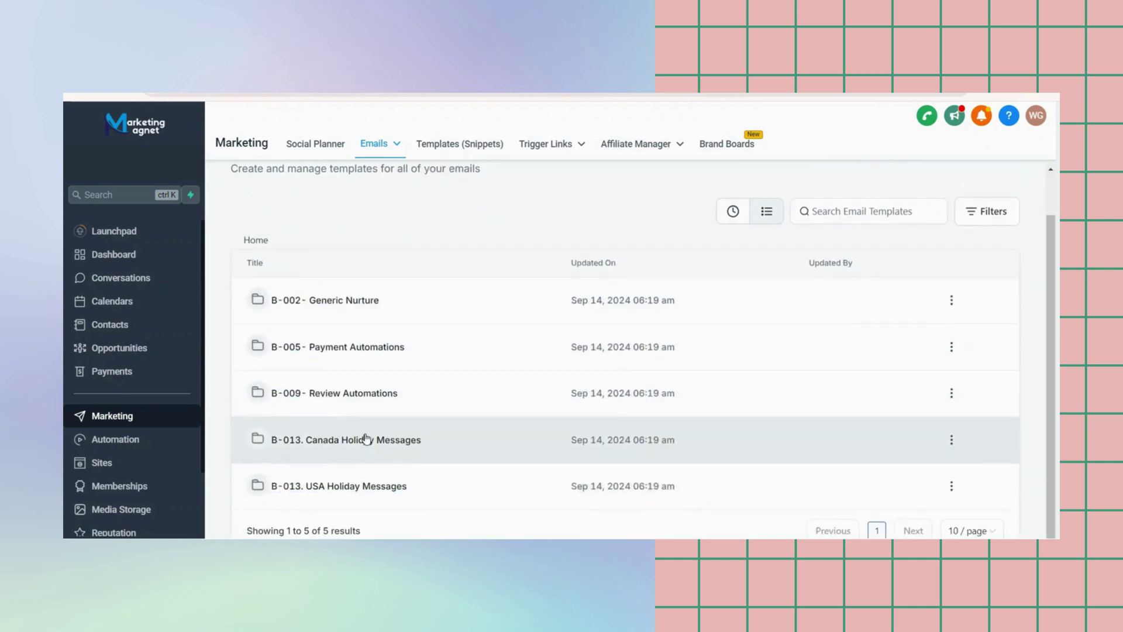
{"action": "left_click", "coordinate": [366, 438]}
{"action": "scroll", "coordinate": [334, 369], "scroll_direction": "down", "scroll_amount": 5}
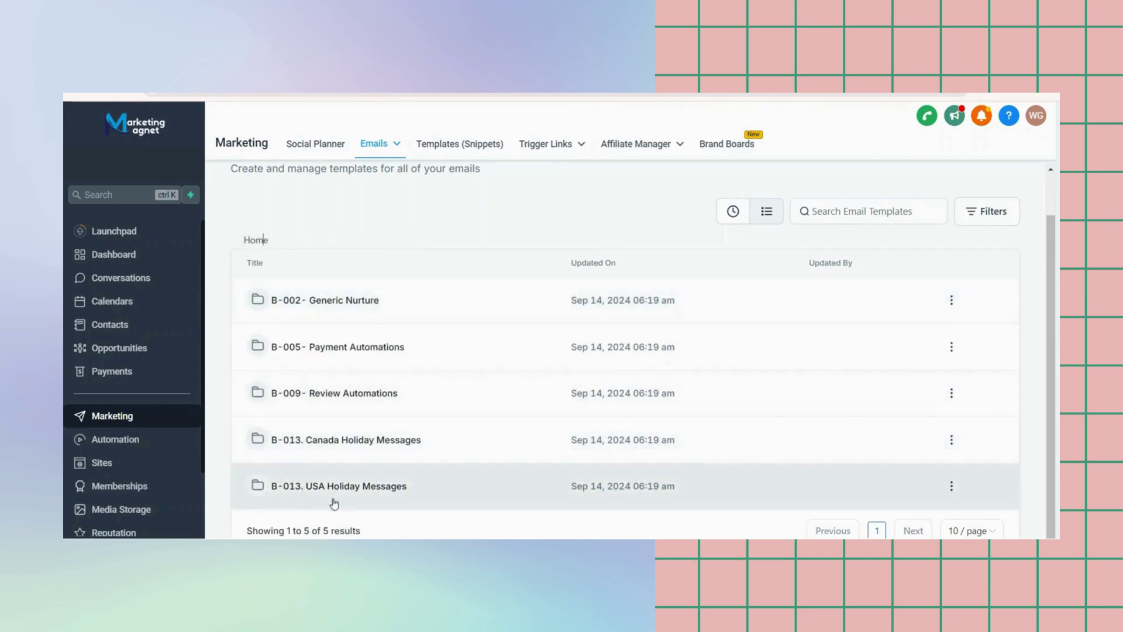
Browse the email templates in the B-013. USA Holiday Messages folder, including its second page
{"action": "left_click", "coordinate": [401, 497]}
{"action": "scroll", "coordinate": [328, 464], "scroll_direction": "down", "scroll_amount": 4}
{"action": "scroll", "coordinate": [477, 414], "scroll_direction": "up", "scroll_amount": 5}
{"action": "scroll", "coordinate": [477, 414], "scroll_direction": "down", "scroll_amount": 5}
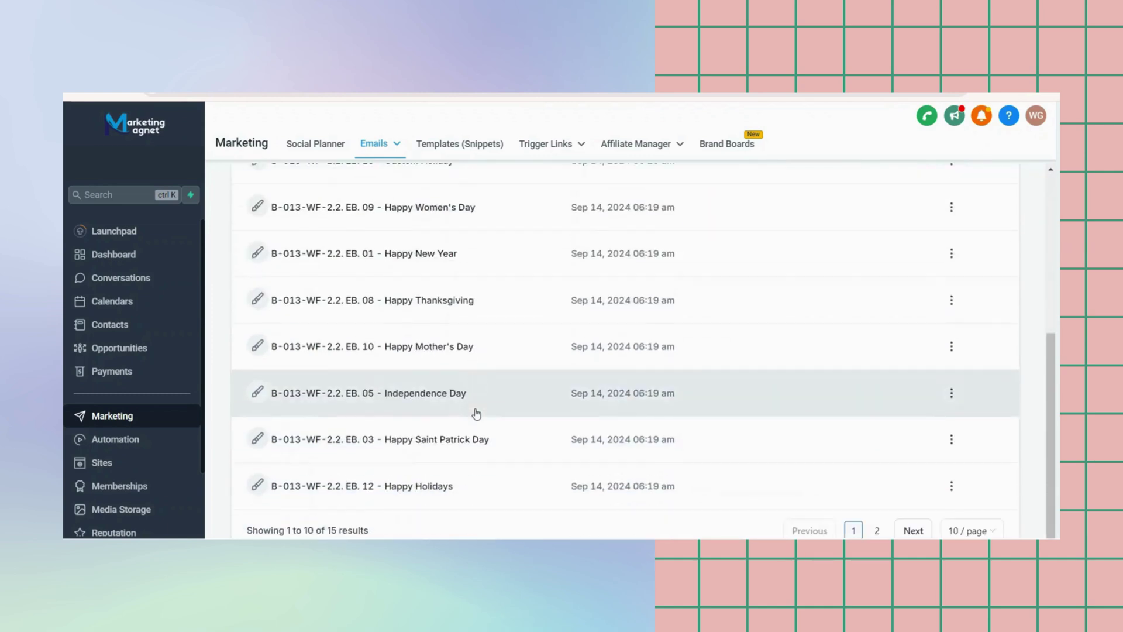
{"action": "left_click", "coordinate": [878, 531]}
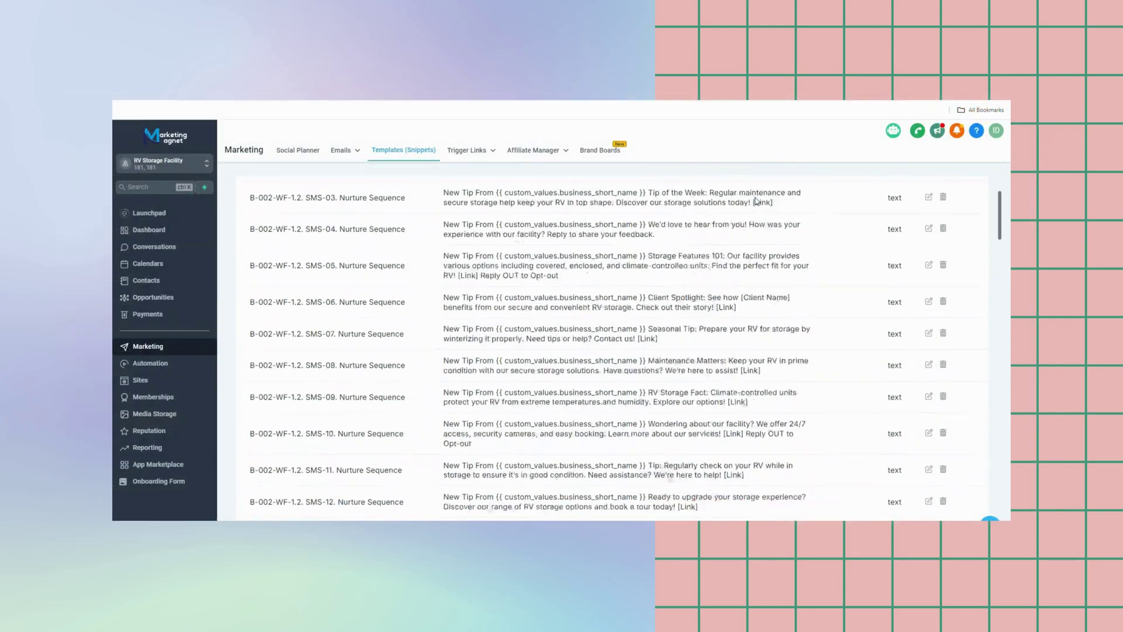
Look through the B-002-WF-1.2 Nurture Sequence SMS snippets in the RV Storage Facility account's template snippets
{"action": "scroll", "coordinate": [757, 201], "scroll_direction": "down", "scroll_amount": 3}
{"action": "scroll", "coordinate": [756, 201], "scroll_direction": "down", "scroll_amount": 10}
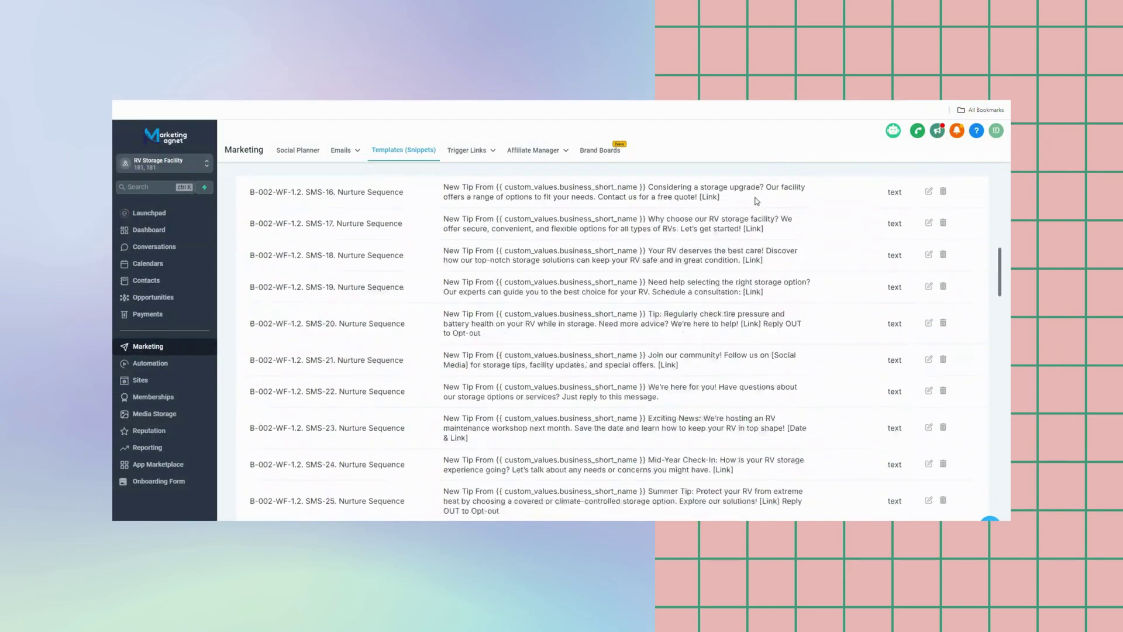
{"action": "scroll", "coordinate": [756, 202], "scroll_direction": "down", "scroll_amount": 10}
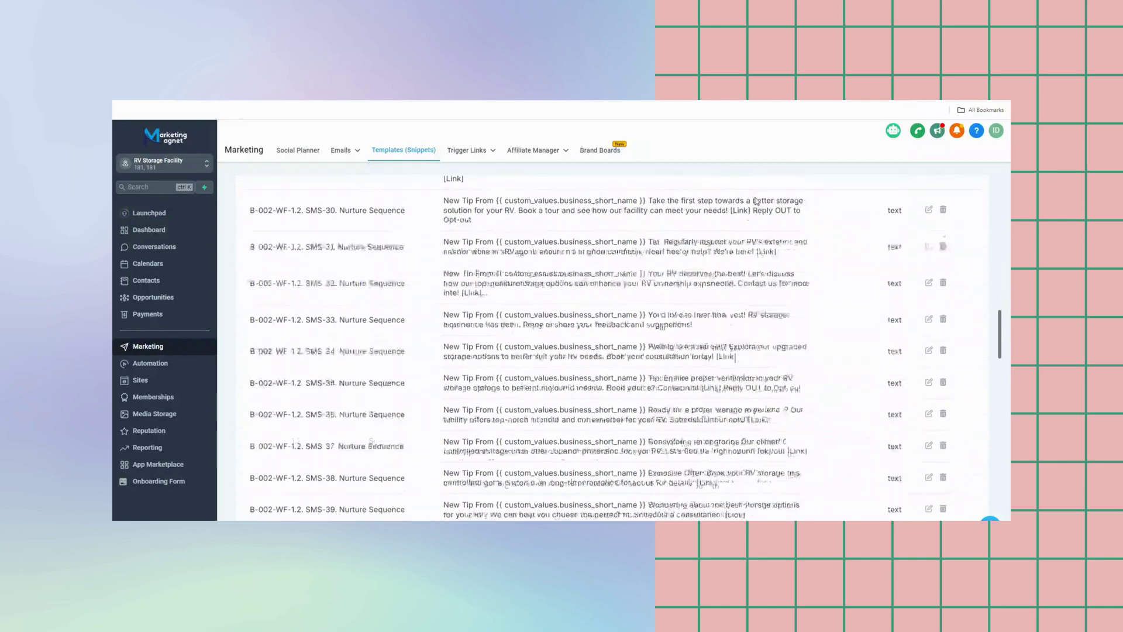
{"action": "scroll", "coordinate": [756, 202], "scroll_direction": "down", "scroll_amount": 1}
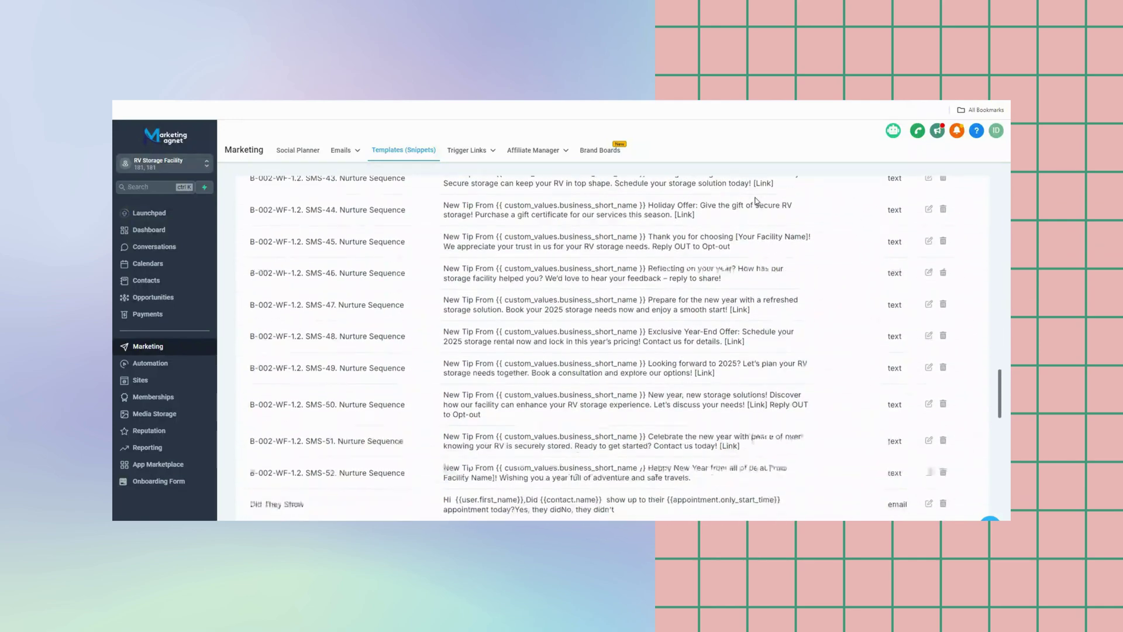